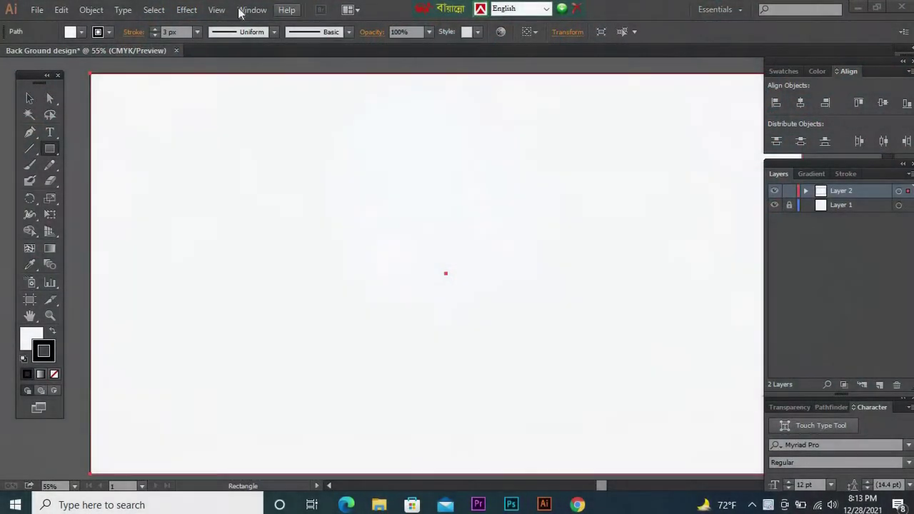
Show the rulers and drag a vertical guide to the artboard's centre
{"action": "left_click", "coordinate": [217, 10]}
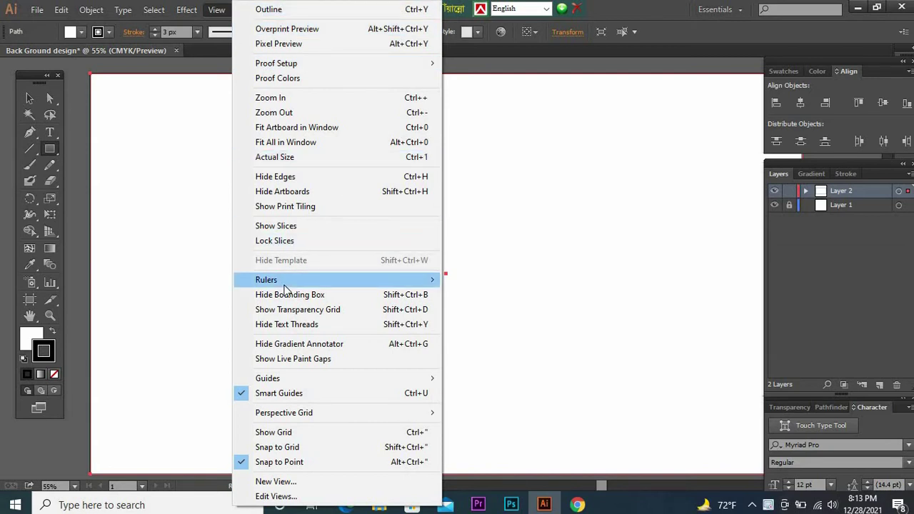
{"action": "mouse_move", "coordinate": [265, 280]}
{"action": "left_click", "coordinate": [463, 283]}
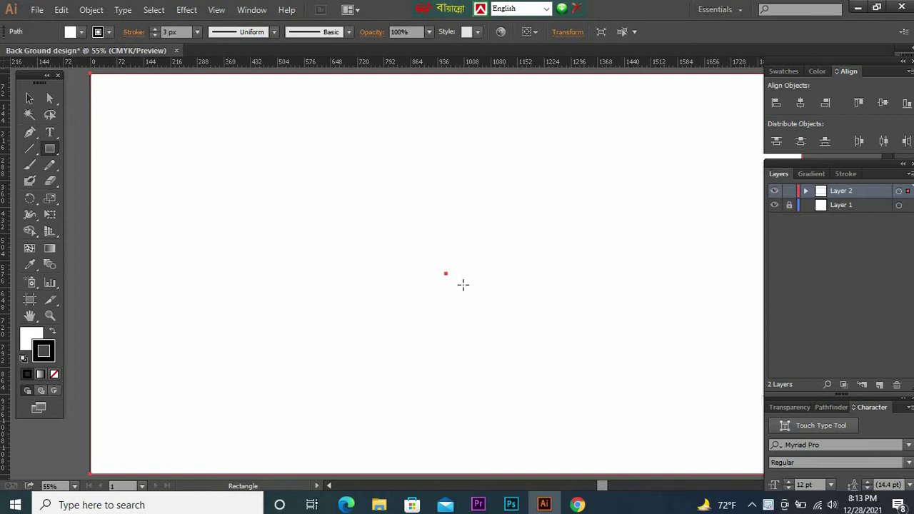
{"action": "mouse_move", "coordinate": [9, 226]}
{"action": "left_mouse_down"}
{"action": "mouse_move", "coordinate": [464, 288]}
{"action": "mouse_move", "coordinate": [445, 287]}
{"action": "left_mouse_up"}
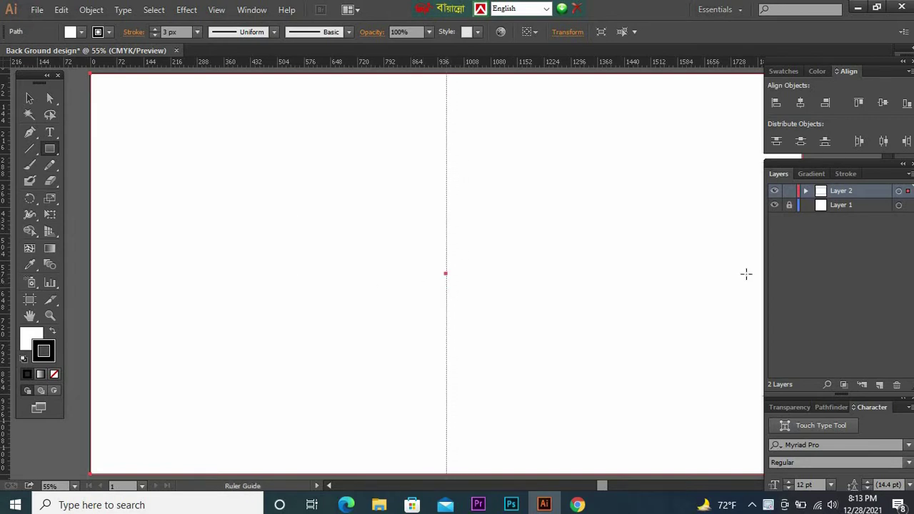
{"action": "key", "text": "ctrl+minus"}
{"action": "key", "text": "ctrl+minus"}
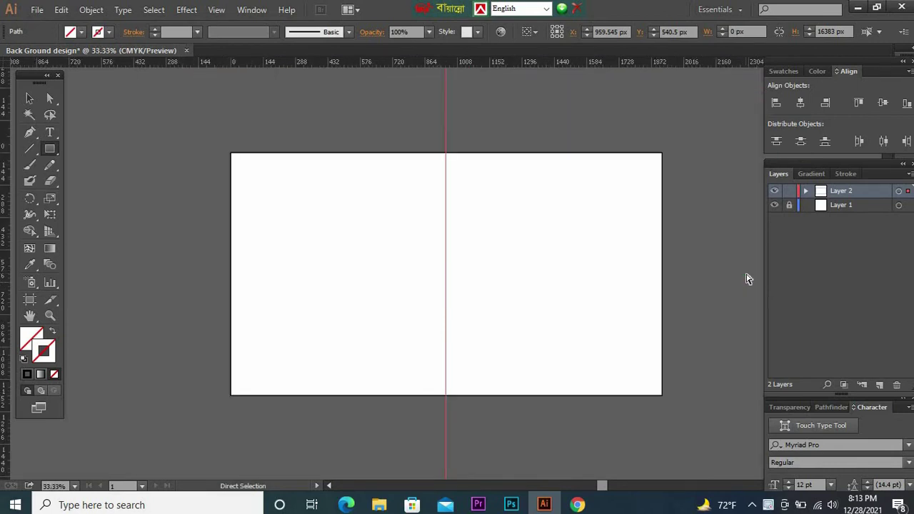
Deselect the guide, then zoom and pan to frame the artboard's left half
{"action": "key", "text": "m"}
{"action": "left_click", "coordinate": [48, 102]}
{"action": "left_click", "coordinate": [690, 166]}
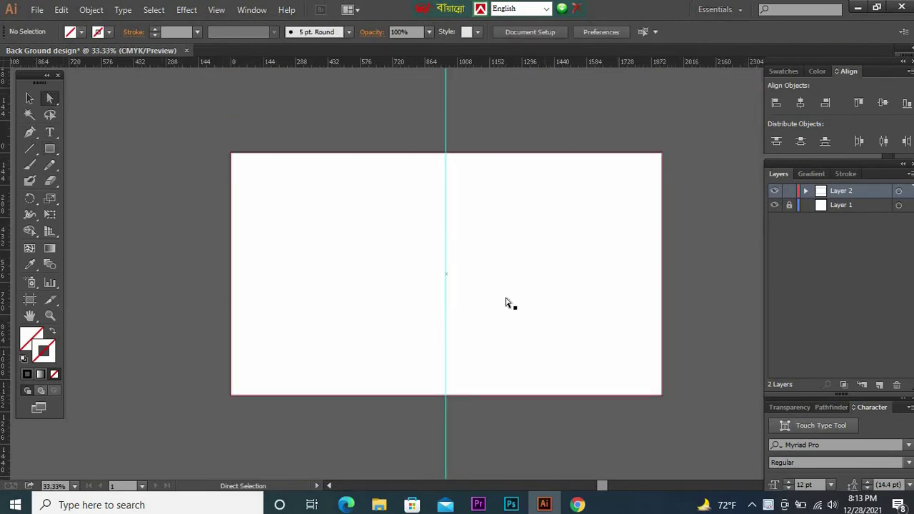
{"action": "left_click", "coordinate": [457, 298], "text": "ctrl"}
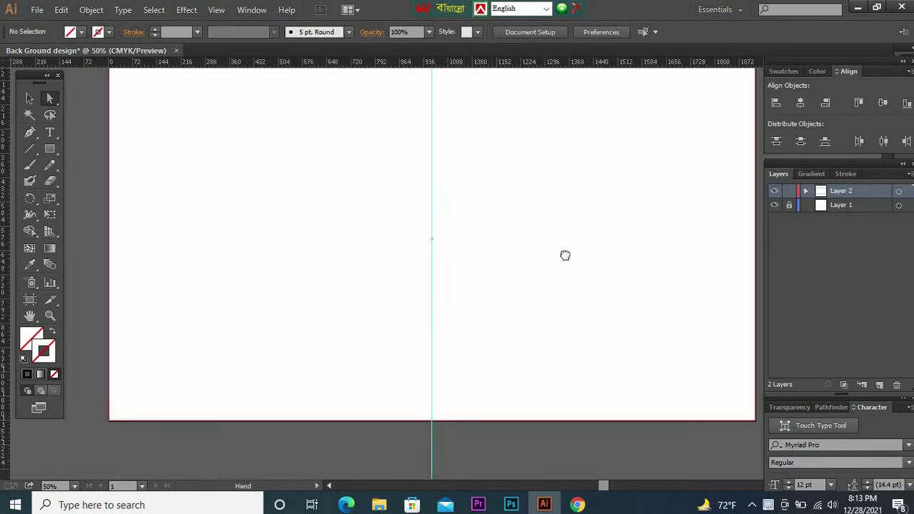
{"action": "left_click_drag", "start_coordinate": [475, 194], "coordinate": [575, 231]}
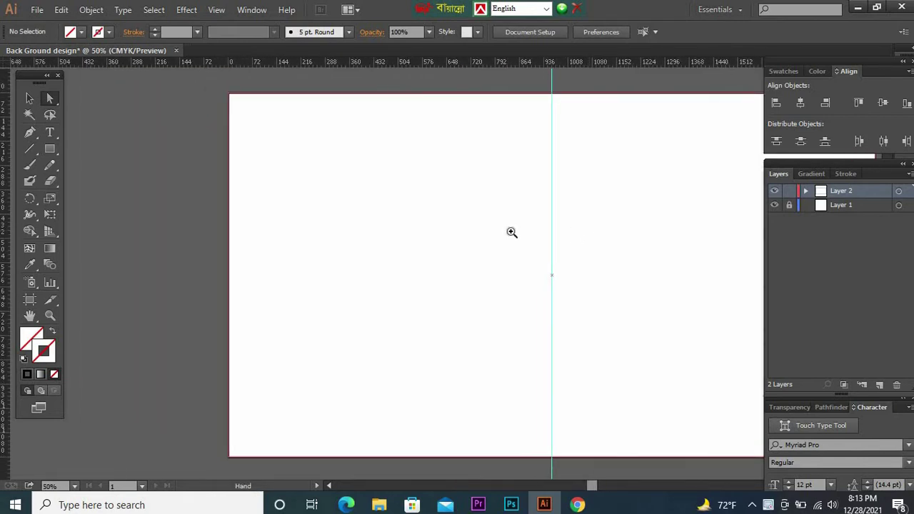
{"action": "left_click", "coordinate": [490, 236], "text": "ctrl"}
{"action": "left_click_drag", "start_coordinate": [564, 229], "coordinate": [612, 215]}
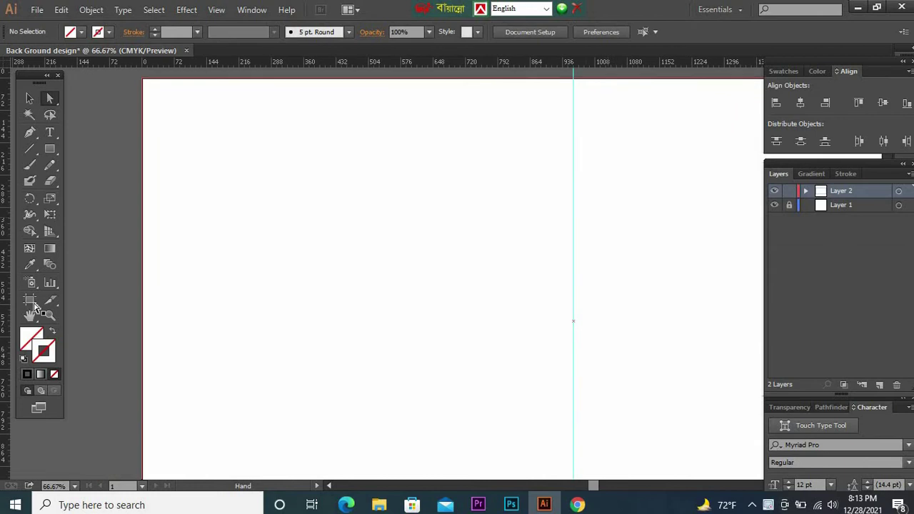
{"action": "left_click_drag", "start_coordinate": [53, 151], "coordinate": [119, 203]}
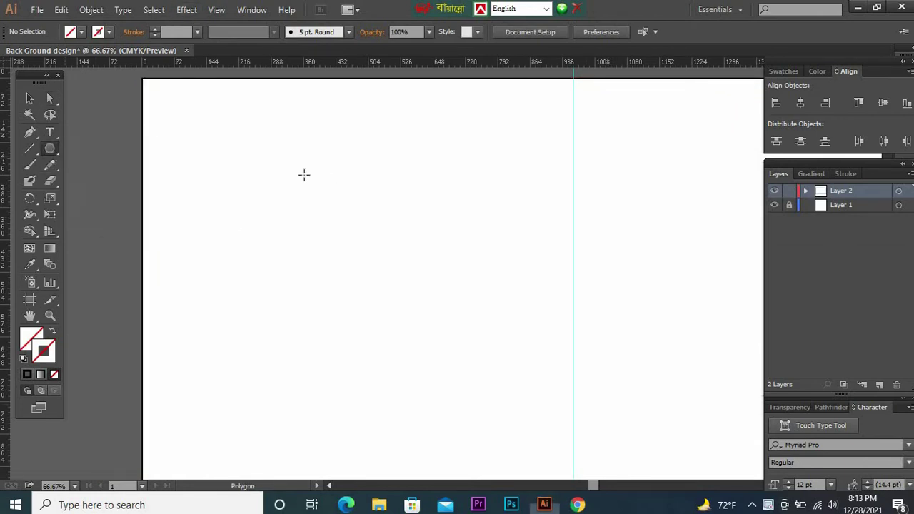
Draw a hexagon and position it in the left half of the artboard
{"action": "left_click_drag", "start_coordinate": [312, 159], "coordinate": [370, 158]}
{"action": "key", "text": "v"}
{"action": "left_click_drag", "start_coordinate": [390, 233], "coordinate": [395, 230]}
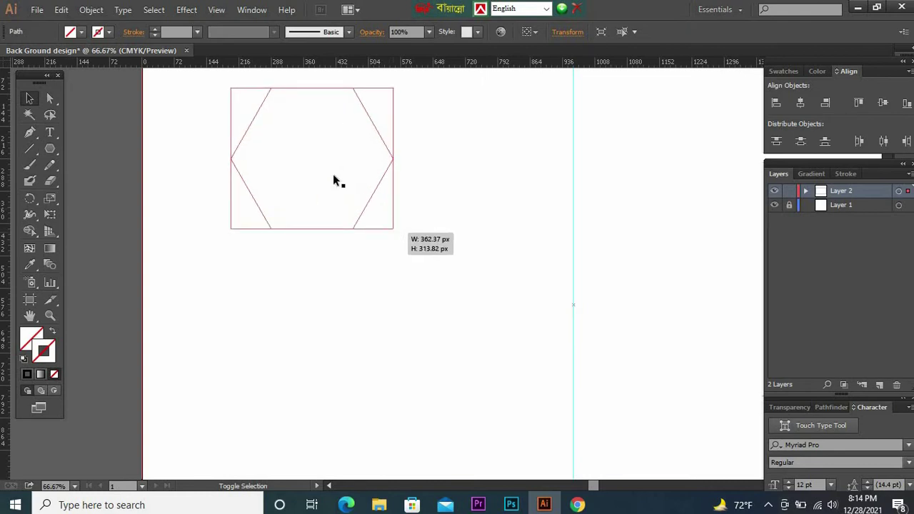
{"action": "left_click", "coordinate": [442, 218]}
{"action": "left_click", "coordinate": [194, 278]}
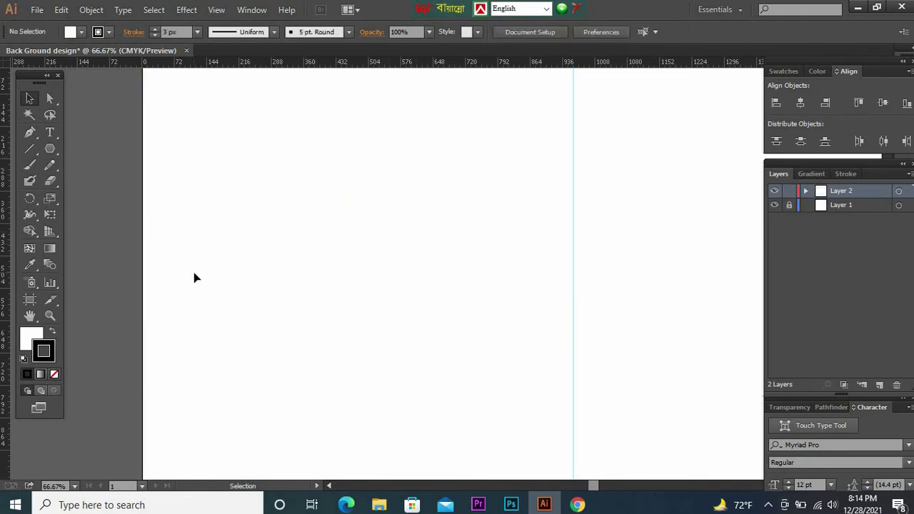
{"action": "left_click_drag", "start_coordinate": [281, 195], "coordinate": [417, 287]}
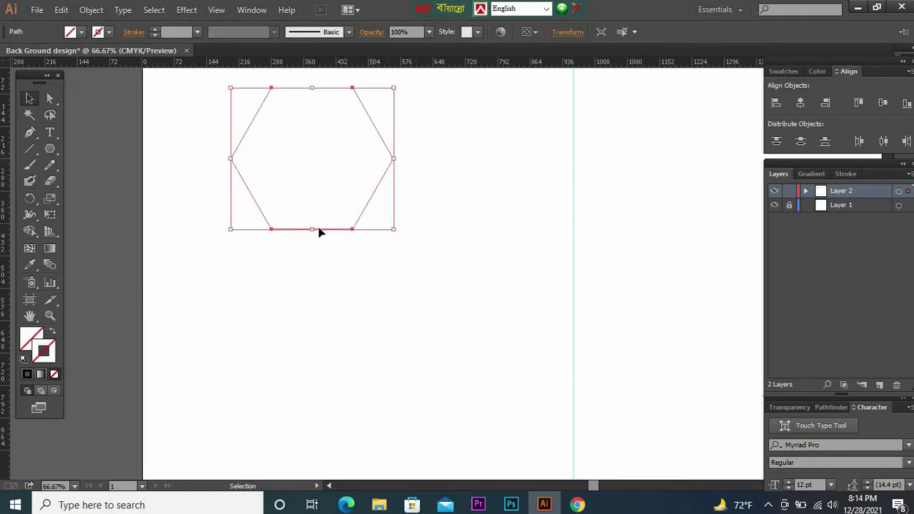
{"action": "left_click_drag", "start_coordinate": [342, 230], "coordinate": [408, 300]}
Give the hexagon a black 1 px outline with no fill
{"action": "left_click", "coordinate": [535, 319]}
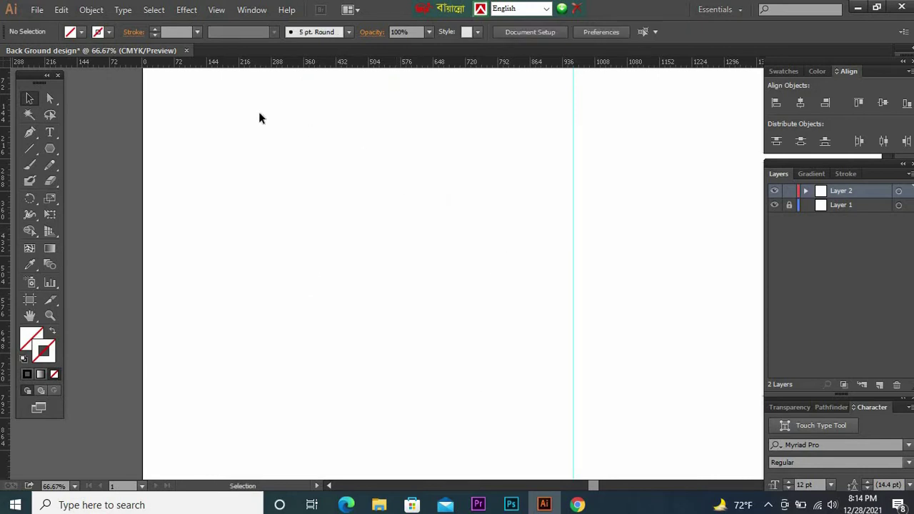
{"action": "key", "text": "ctrl+z"}
{"action": "left_click", "coordinate": [27, 374]}
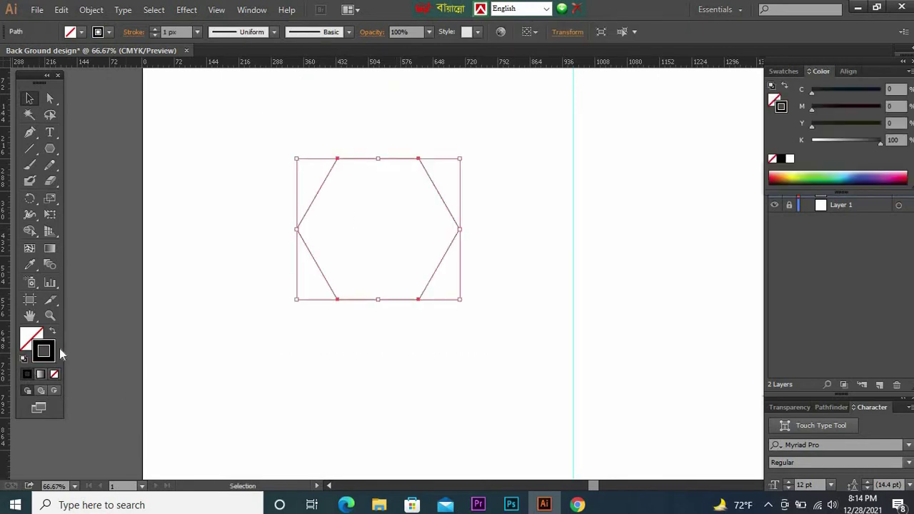
{"action": "left_click", "coordinate": [500, 288]}
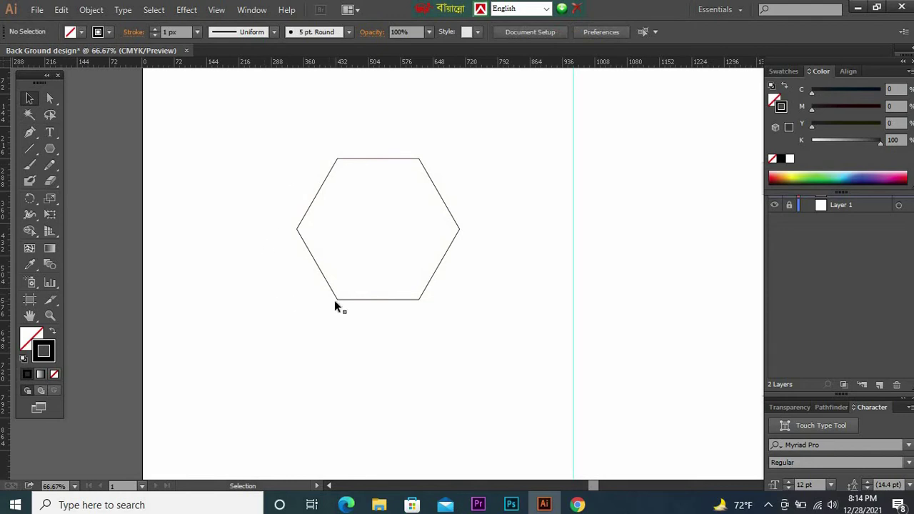
{"action": "left_click_drag", "start_coordinate": [273, 131], "coordinate": [538, 362]}
Draw a circle about 226 px wide, centred inside the hexagon
{"action": "left_click", "coordinate": [84, 420]}
{"action": "left_click", "coordinate": [52, 150]}
{"action": "left_click_drag", "start_coordinate": [58, 154], "coordinate": [108, 179]}
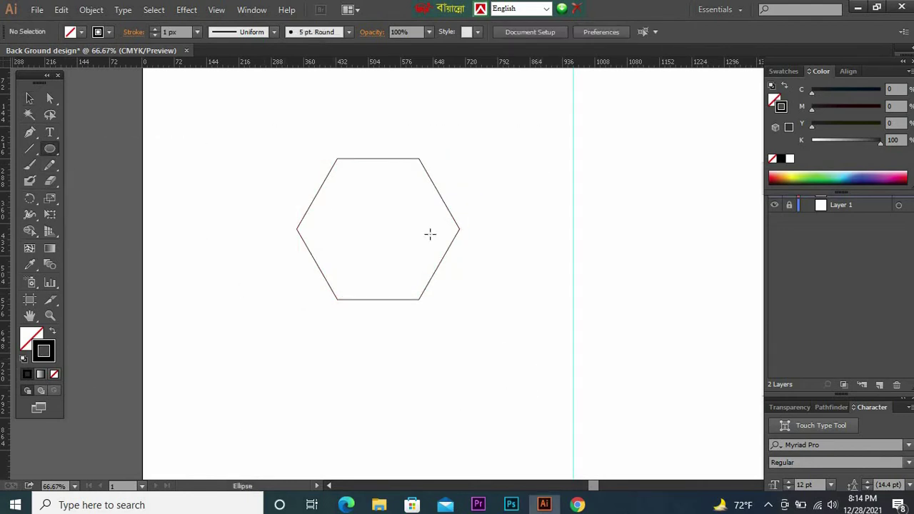
{"action": "left_click", "coordinate": [377, 229], "text": "ctrl"}
{"action": "left_click", "coordinate": [378, 229], "text": "ctrl"}
{"action": "left_click", "coordinate": [453, 267], "text": "ctrl"}
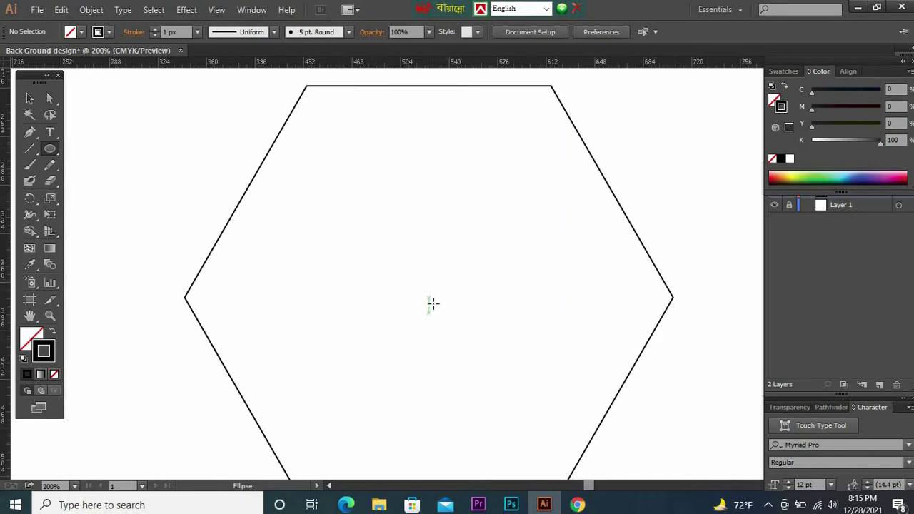
{"action": "mouse_move", "coordinate": [428, 299]}
{"action": "left_mouse_down"}
{"action": "mouse_move", "coordinate": [541, 416]}
{"action": "mouse_move", "coordinate": [582, 433]}
{"action": "left_mouse_up"}
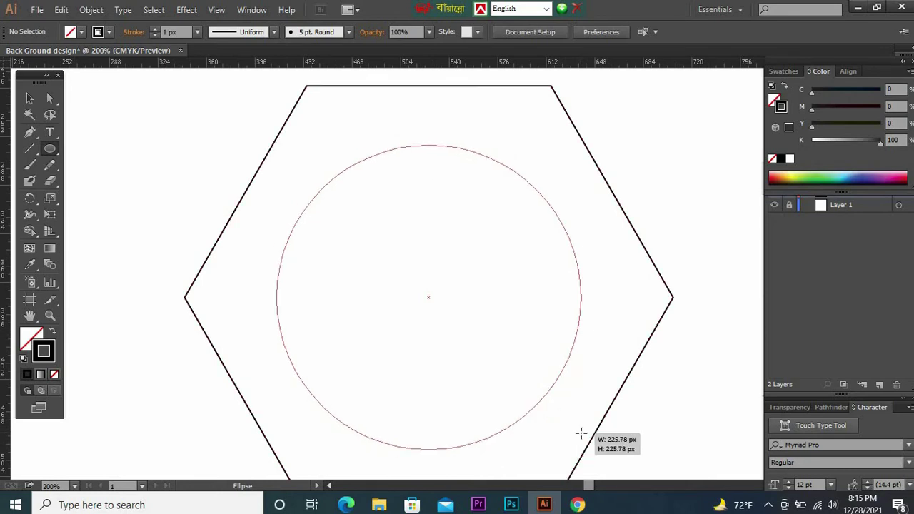
{"action": "left_click_drag", "start_coordinate": [582, 433], "coordinate": [579, 433]}
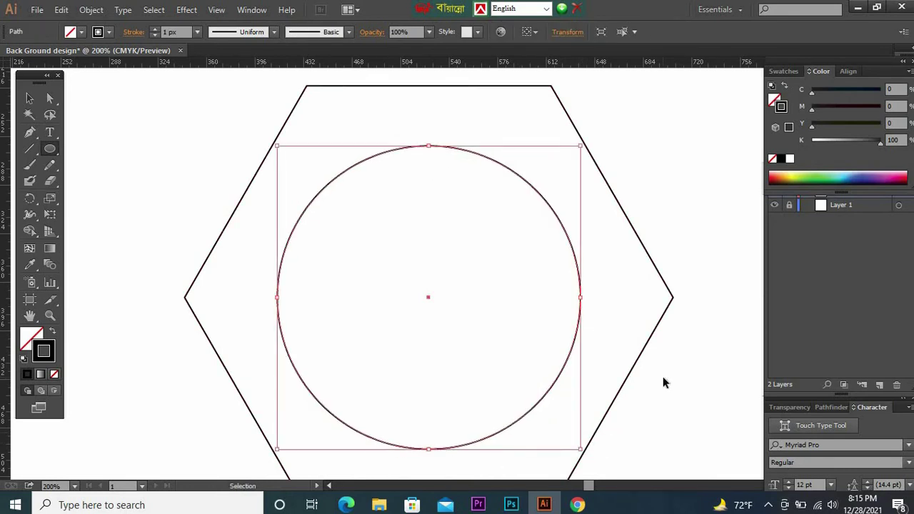
{"action": "key", "text": "ctrl+minus"}
{"action": "left_click", "coordinate": [652, 129], "text": "ctrl"}
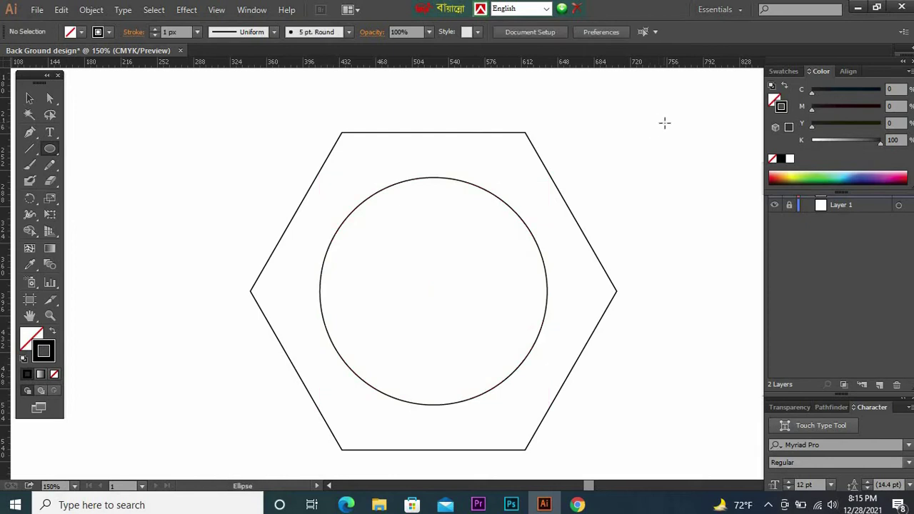
{"action": "left_click", "coordinate": [32, 150]}
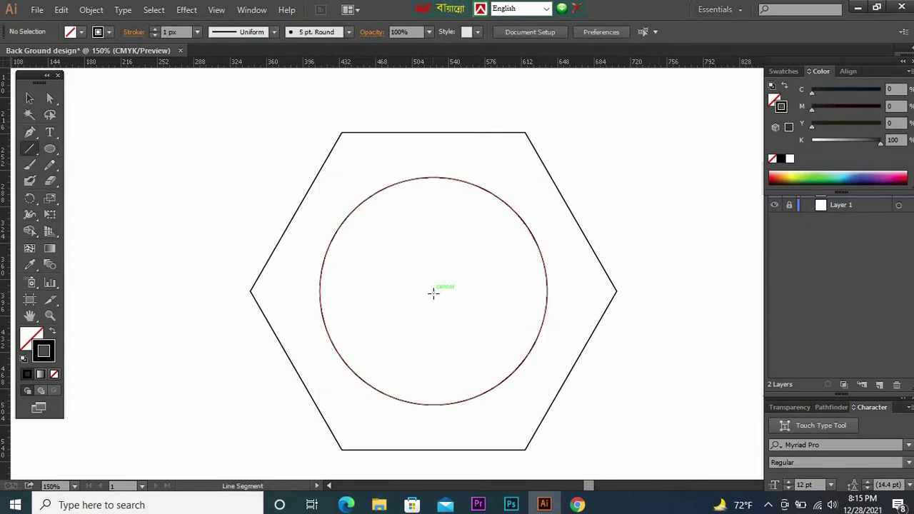
Draw a vertical line about 405 px long through the centre, with a 2 px stroke
{"action": "left_click_drag", "start_coordinate": [433, 292], "coordinate": [450, 86]}
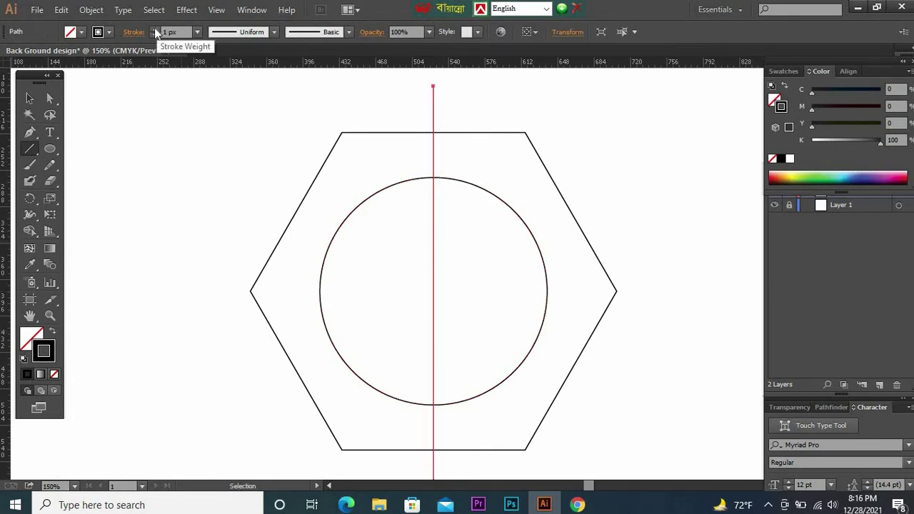
{"action": "left_click", "coordinate": [155, 28]}
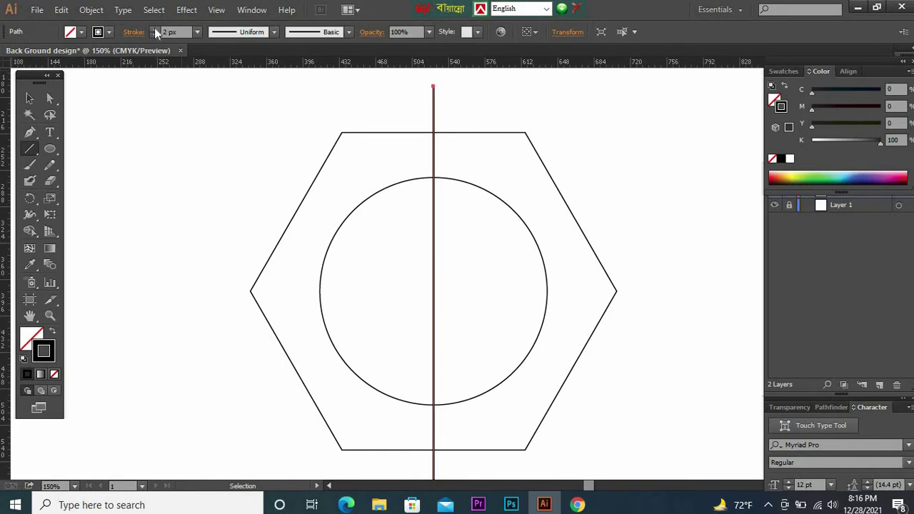
{"action": "left_click", "coordinate": [51, 100]}
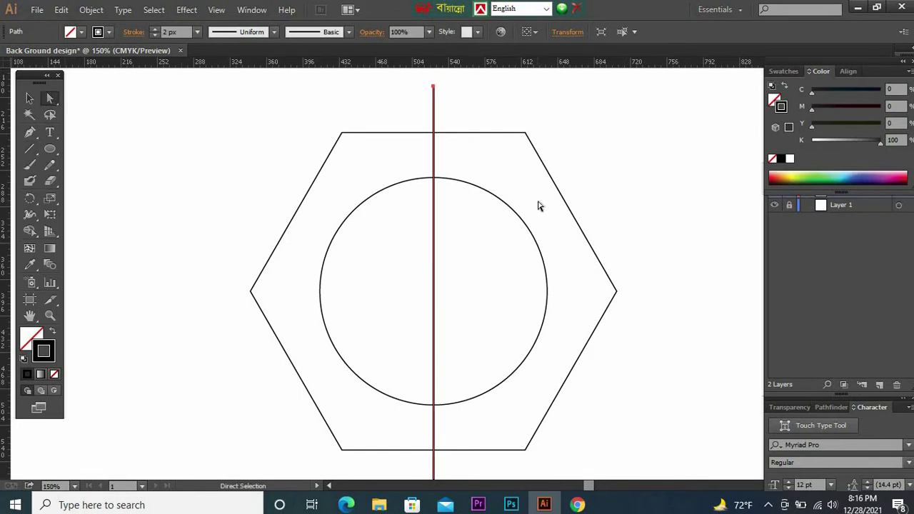
Thicken the hexagon and circle strokes to 2 px, then select the vertical line
{"action": "left_click", "coordinate": [496, 199]}
{"action": "left_click_drag", "start_coordinate": [308, 106], "coordinate": [359, 170]}
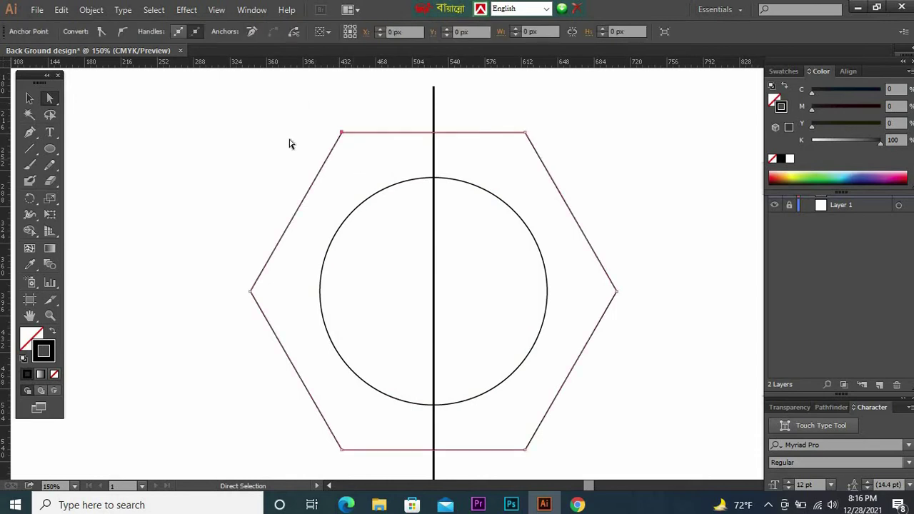
{"action": "key", "text": "ctrl+F10"}
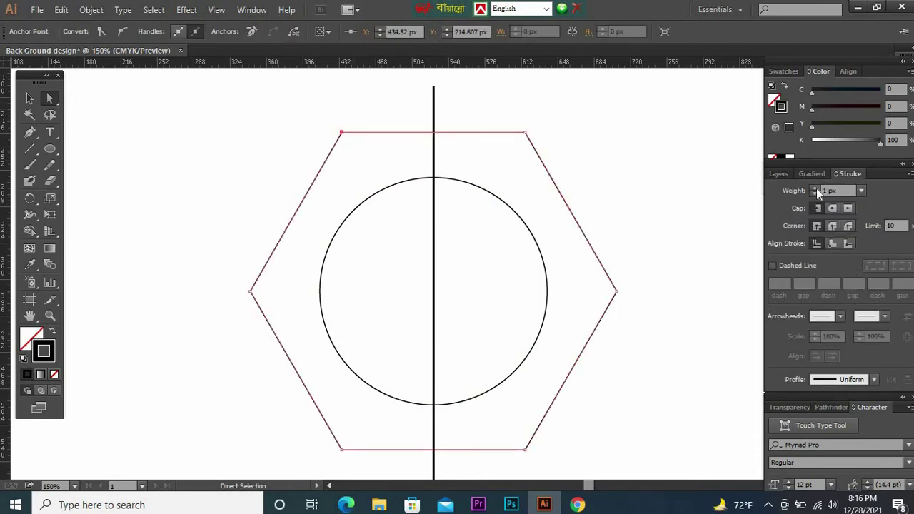
{"action": "left_click", "coordinate": [815, 189]}
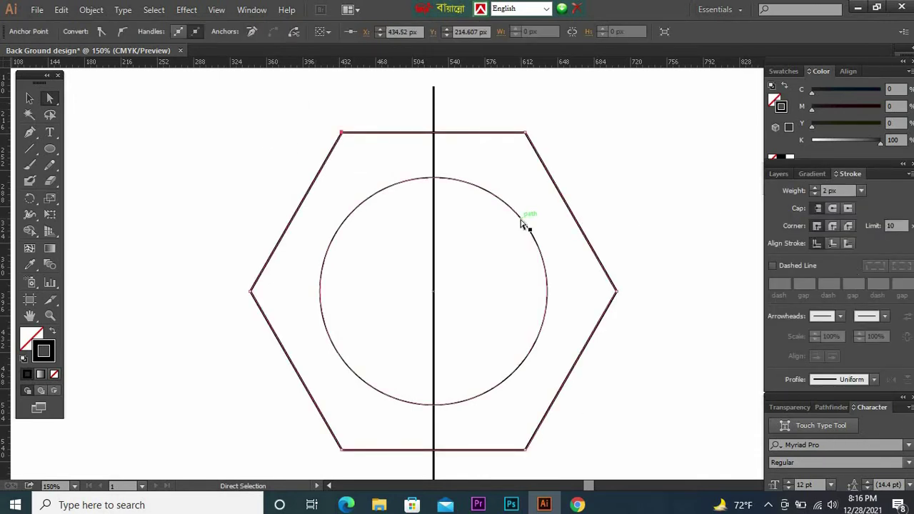
{"action": "left_click", "coordinate": [522, 224]}
{"action": "left_click", "coordinate": [815, 187]}
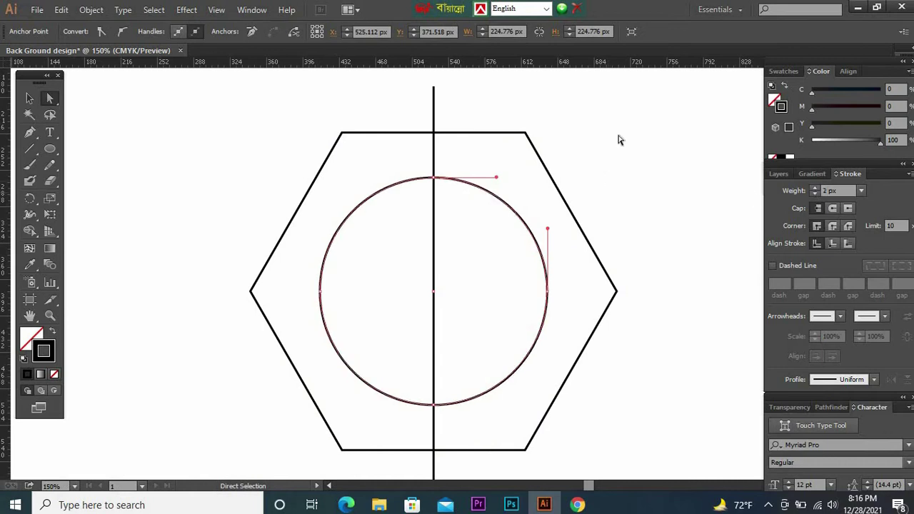
{"action": "left_click", "coordinate": [629, 160]}
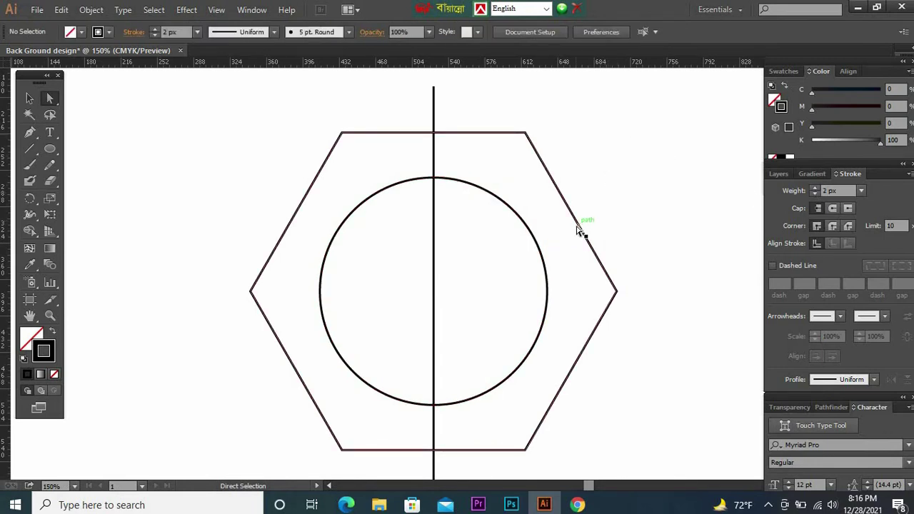
{"action": "left_click", "coordinate": [434, 102]}
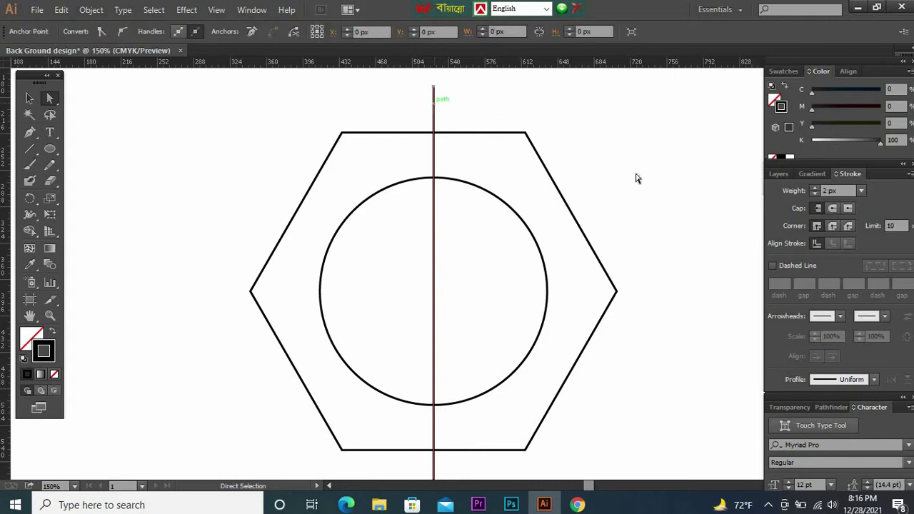
{"action": "left_click", "coordinate": [24, 202]}
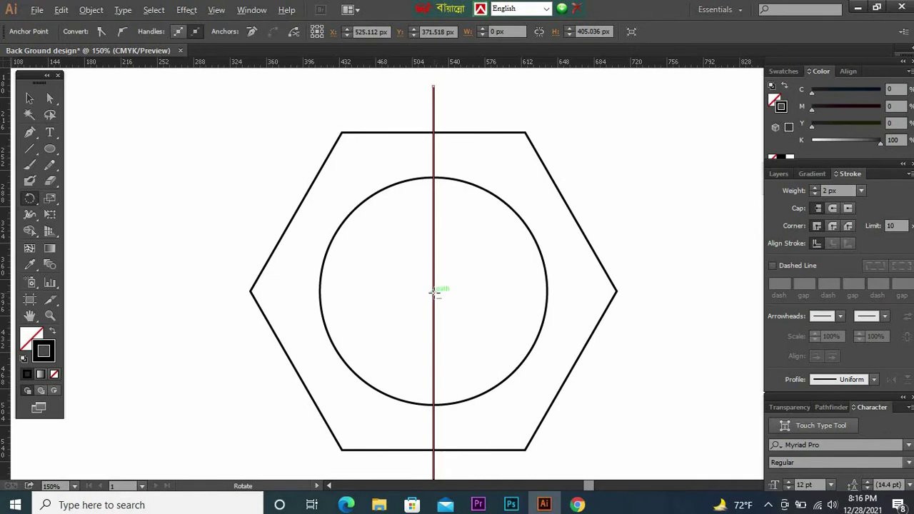
Make a copy of the line rotated 15° around its centre
{"action": "left_click", "coordinate": [436, 295], "text": "alt"}
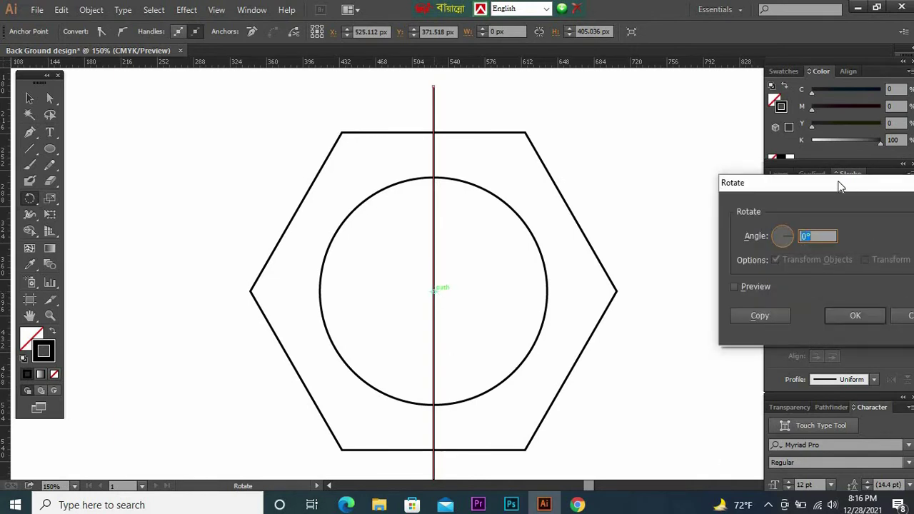
{"action": "left_click_drag", "start_coordinate": [841, 186], "coordinate": [660, 124]}
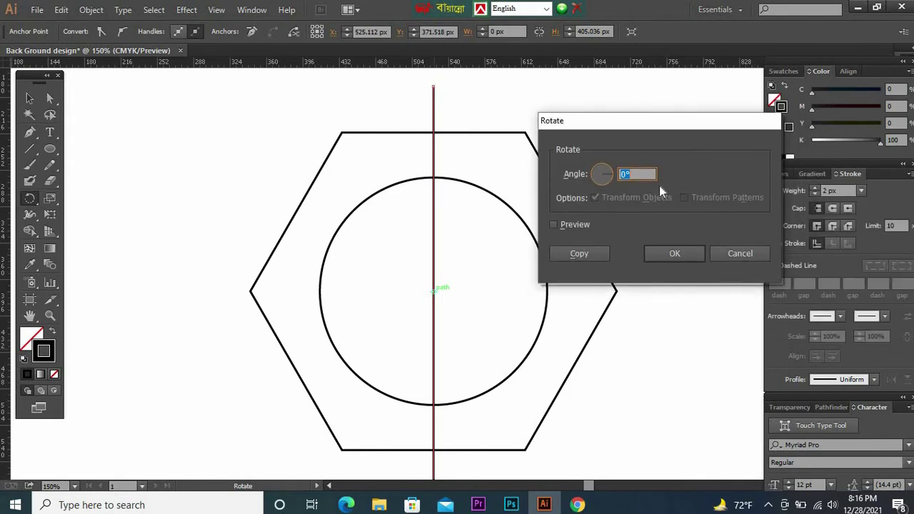
{"action": "type", "text": "360/24"}
{"action": "left_click", "coordinate": [563, 223]}
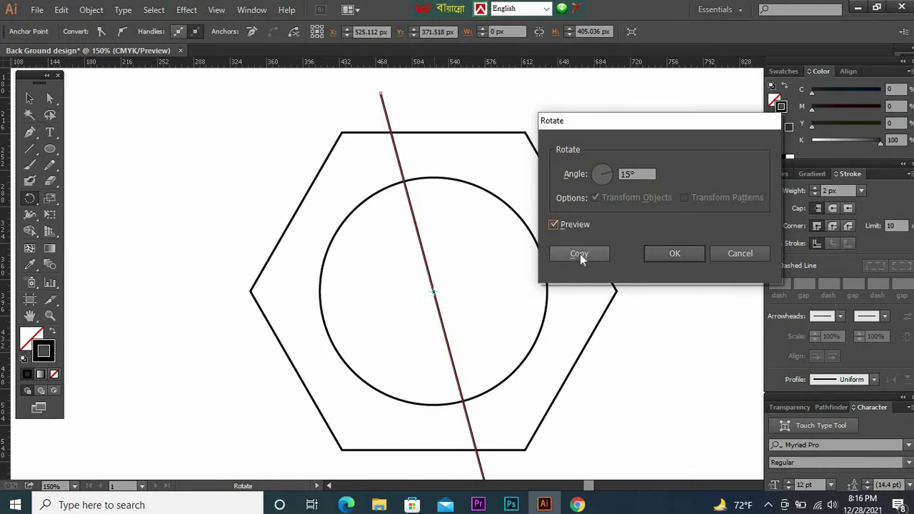
{"action": "left_click", "coordinate": [579, 255]}
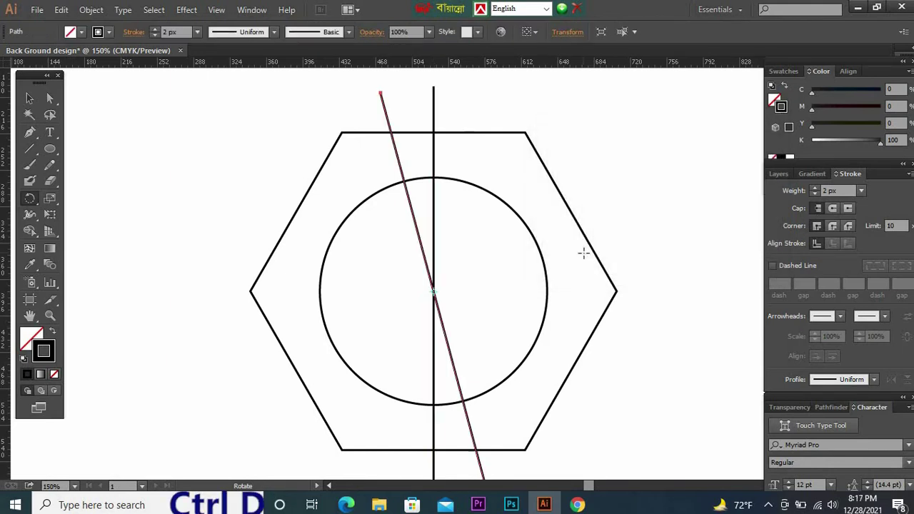
Repeat the 15° rotated copy with Ctrl+D to complete the starburst
{"action": "key", "text": "ctrl+d"}
{"action": "key", "text": "ctrl+d"}
{"action": "key", "text": "ctrl+d"}
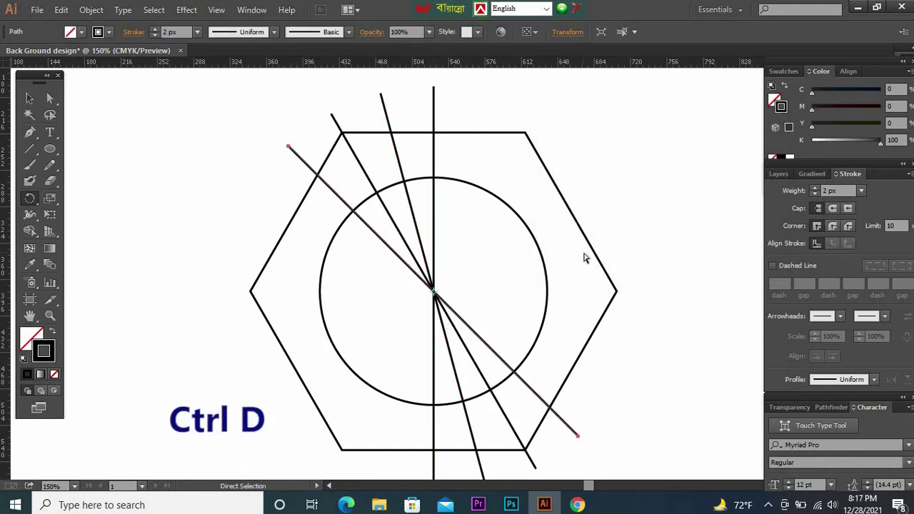
{"action": "key", "text": "ctrl+d"}
{"action": "key", "text": "ctrl+d"}
{"action": "key", "text": "ctrl+d"}
{"action": "key", "text": "ctrl+d"}
{"action": "key", "text": "ctrl+d"}
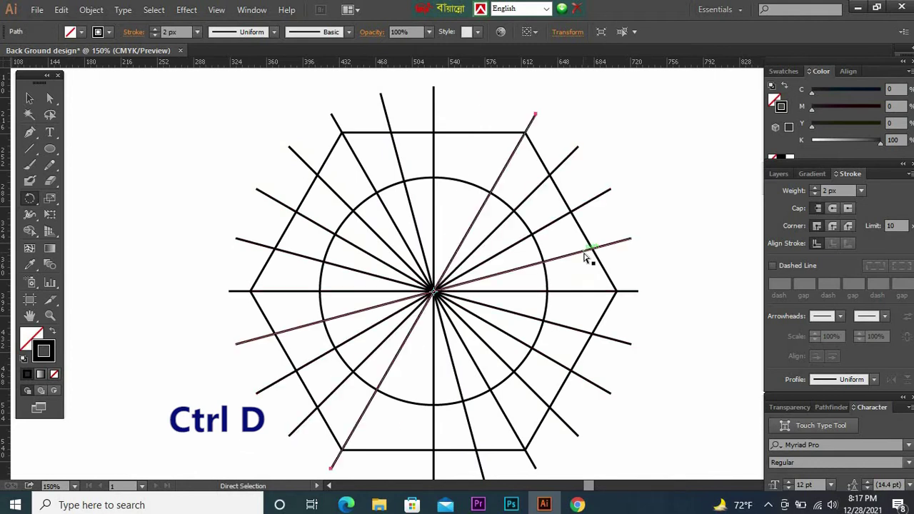
{"action": "key", "text": "ctrl+d"}
{"action": "key", "text": "ctrl+d"}
{"action": "key", "text": "ctrl+d"}
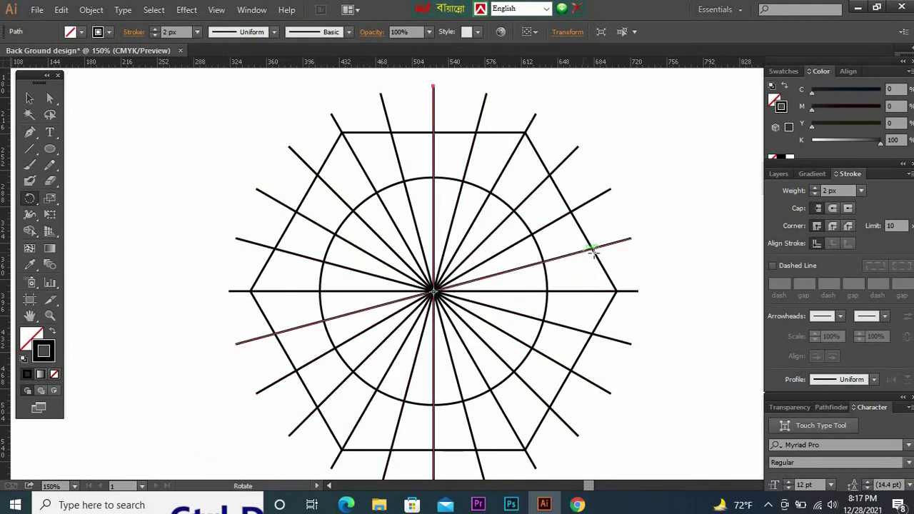
{"action": "key", "text": "ctrl+shift+a"}
{"action": "left_click", "coordinate": [51, 104]}
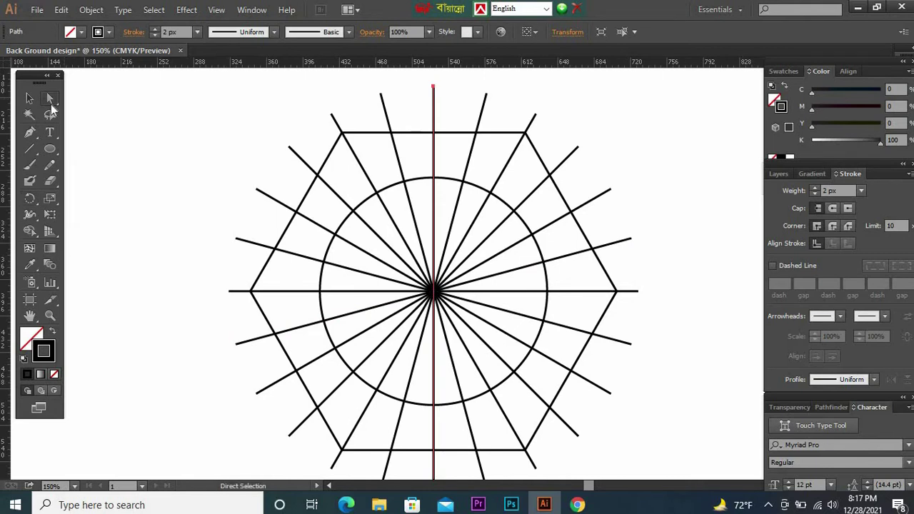
{"action": "key", "text": "ctrl+shift+a"}
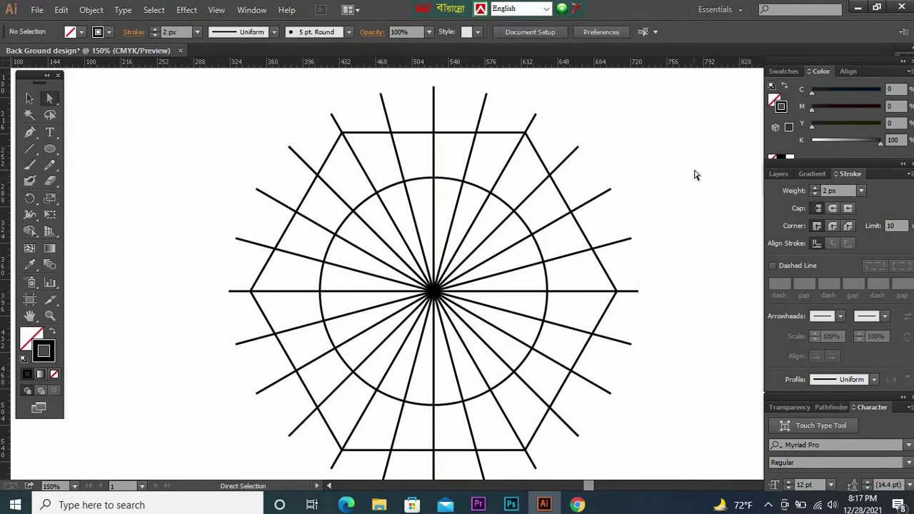
{"action": "key", "text": "ctrl+minus"}
{"action": "left_click", "coordinate": [31, 103]}
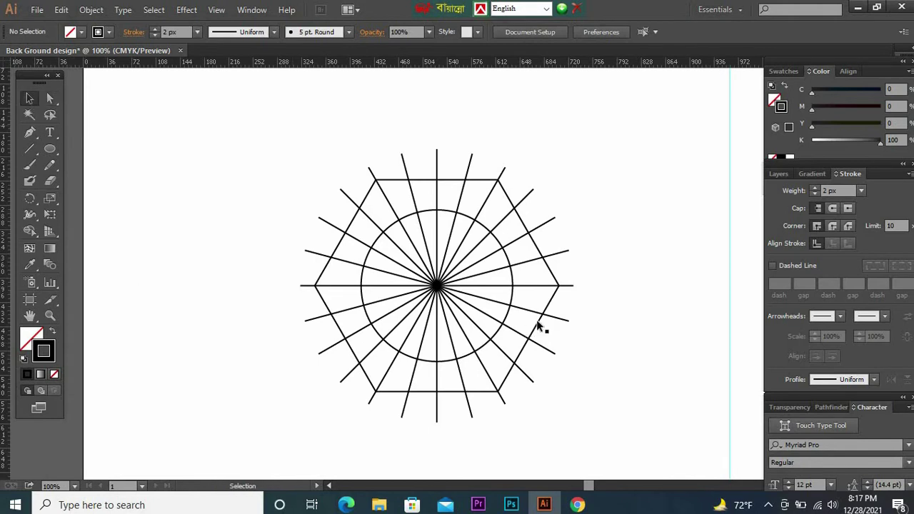
Enlarge the circle slightly, evenly around its centre
{"action": "left_click", "coordinate": [498, 242]}
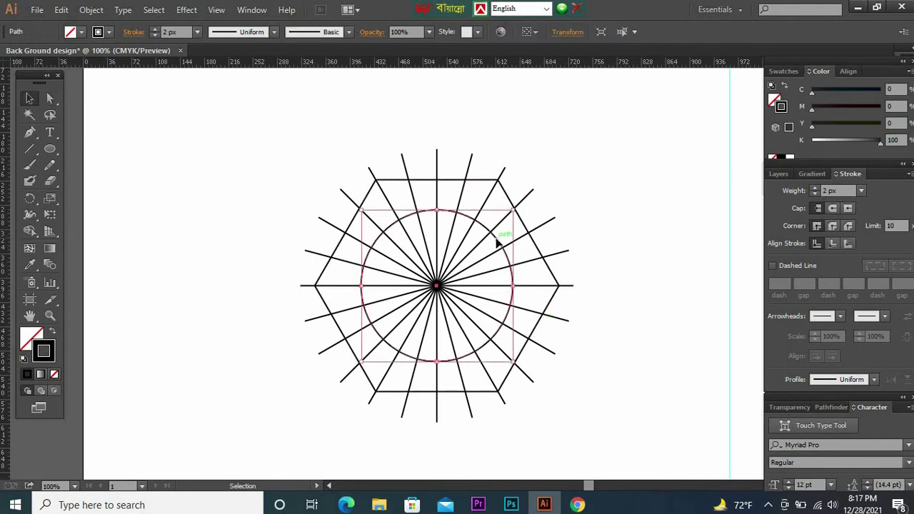
{"action": "left_click", "coordinate": [518, 365], "text": "shift"}
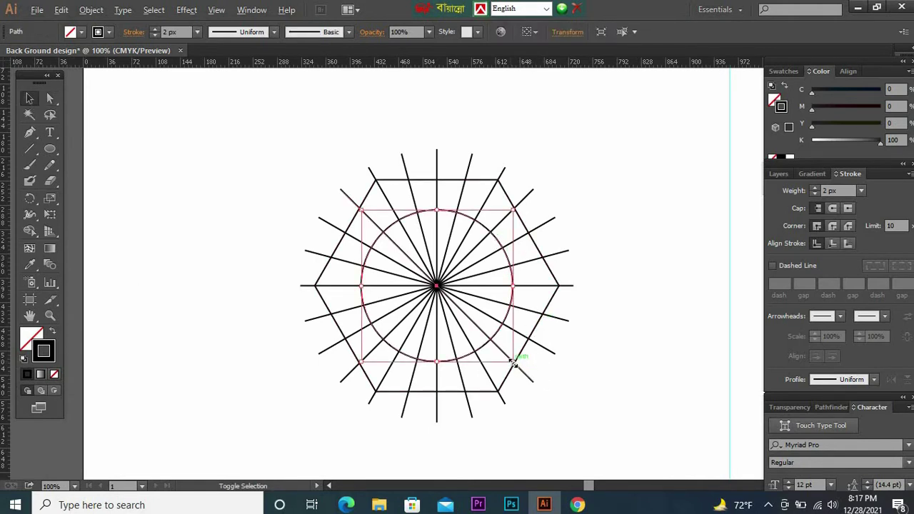
{"action": "left_click_drag", "start_coordinate": [513, 363], "coordinate": [520, 366]}
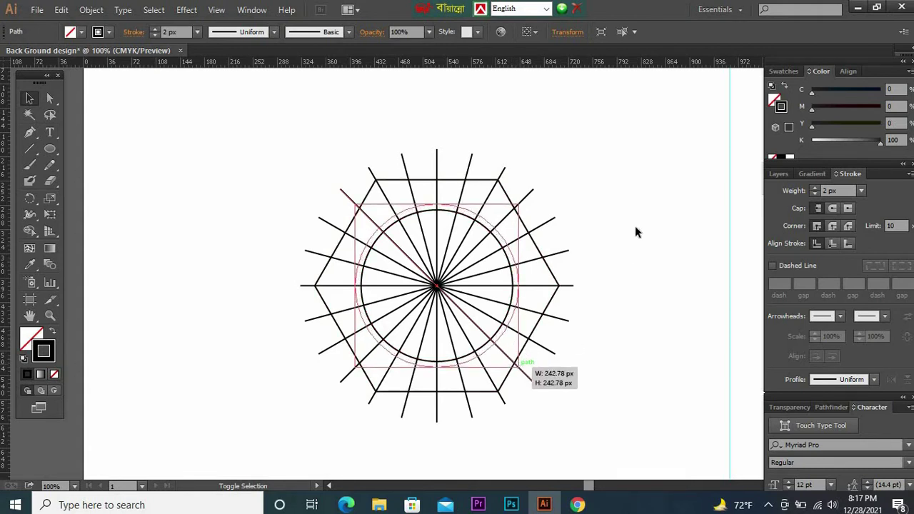
{"action": "left_click", "coordinate": [650, 301]}
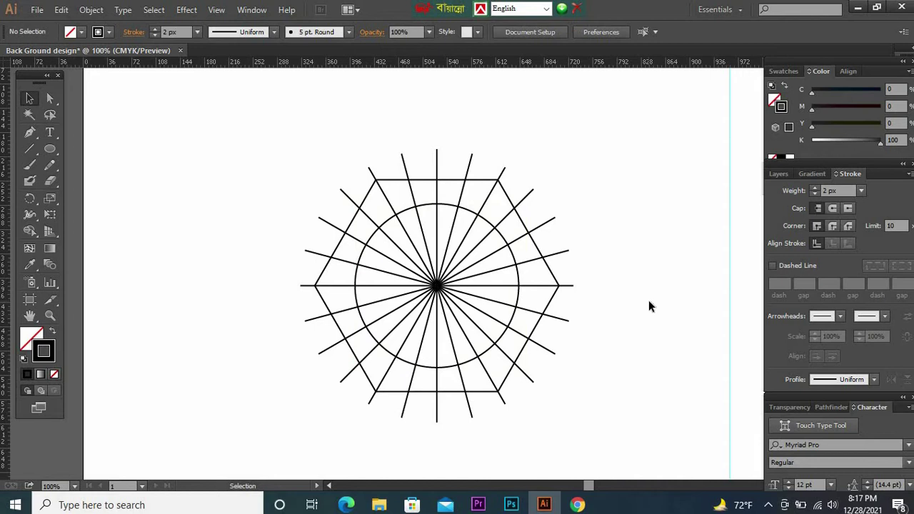
Draw a star about 197 px wide, centred inside the circle
{"action": "left_click", "coordinate": [50, 148]}
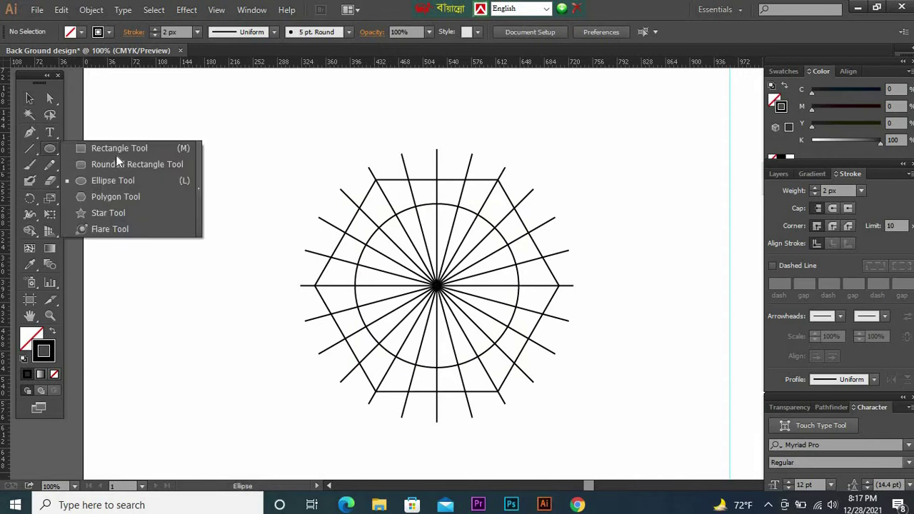
{"action": "left_click", "coordinate": [105, 214]}
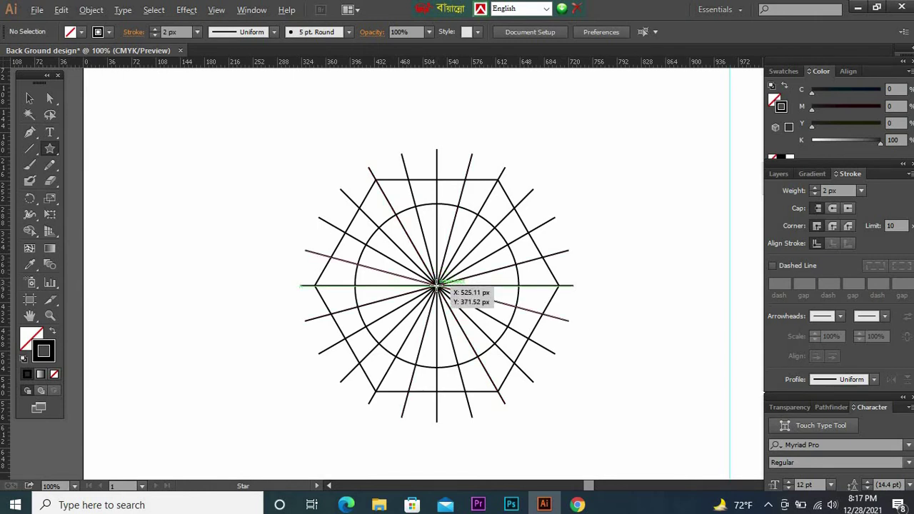
{"action": "left_click_drag", "start_coordinate": [437, 285], "coordinate": [476, 320]}
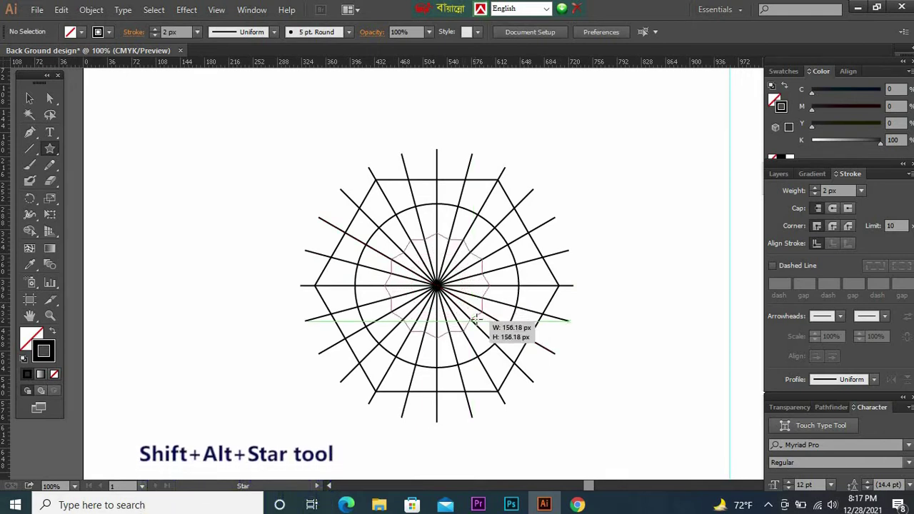
{"action": "left_click_drag", "start_coordinate": [476, 319], "coordinate": [490, 329]}
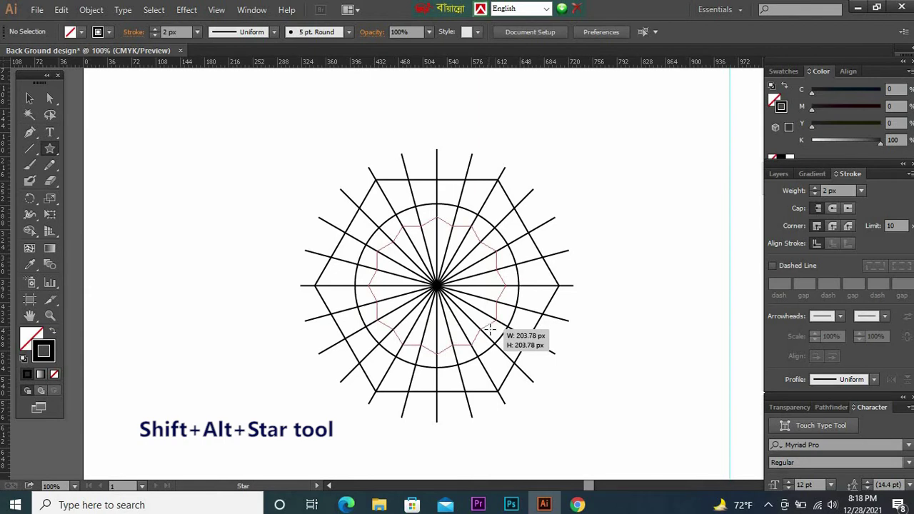
{"action": "left_click_drag", "start_coordinate": [490, 329], "coordinate": [487, 327]}
{"action": "key", "text": "ctrl+shift+a"}
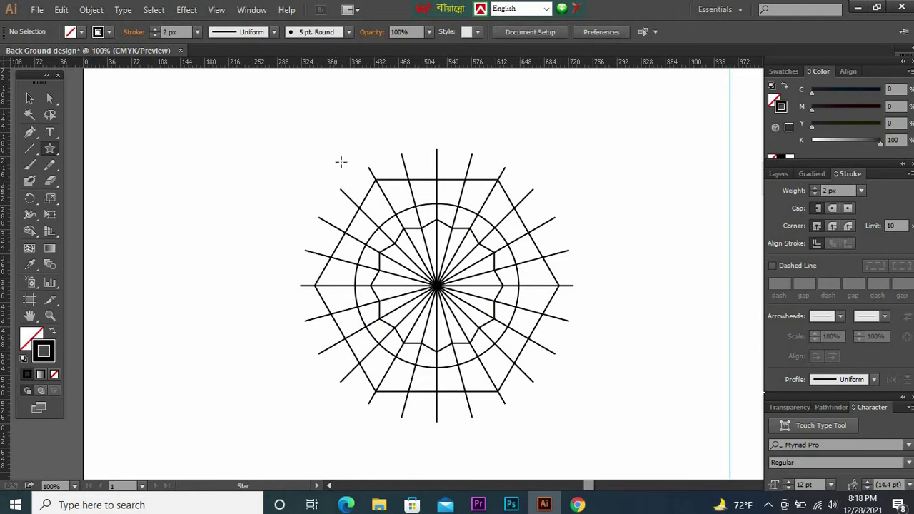
{"action": "key", "text": "ctrl+space"}
Select all the artwork and zoom in on the top of the design
{"action": "left_click_drag", "start_coordinate": [274, 135], "coordinate": [608, 460]}
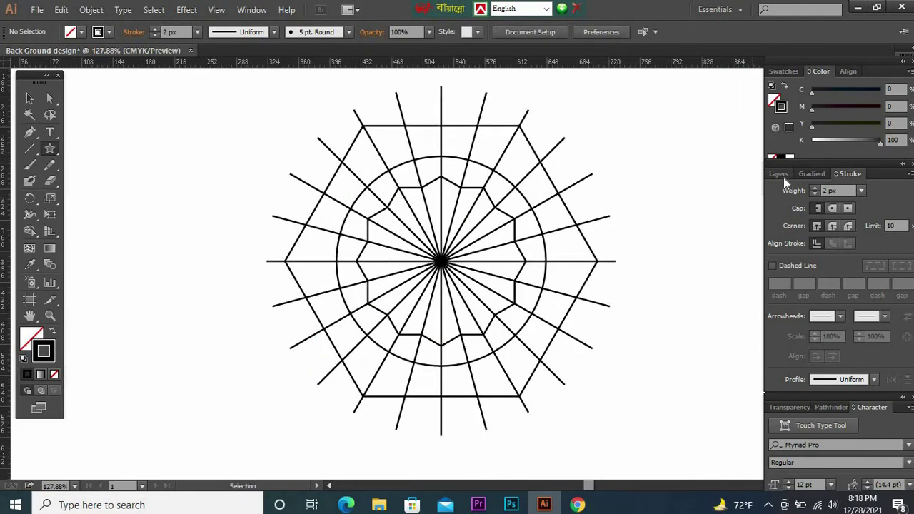
{"action": "left_click", "coordinate": [781, 175]}
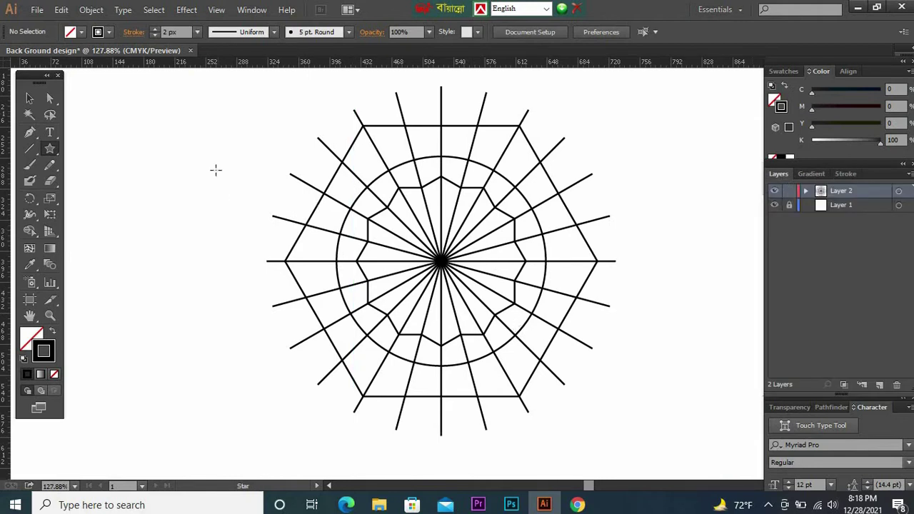
{"action": "key", "text": "ctrl+a"}
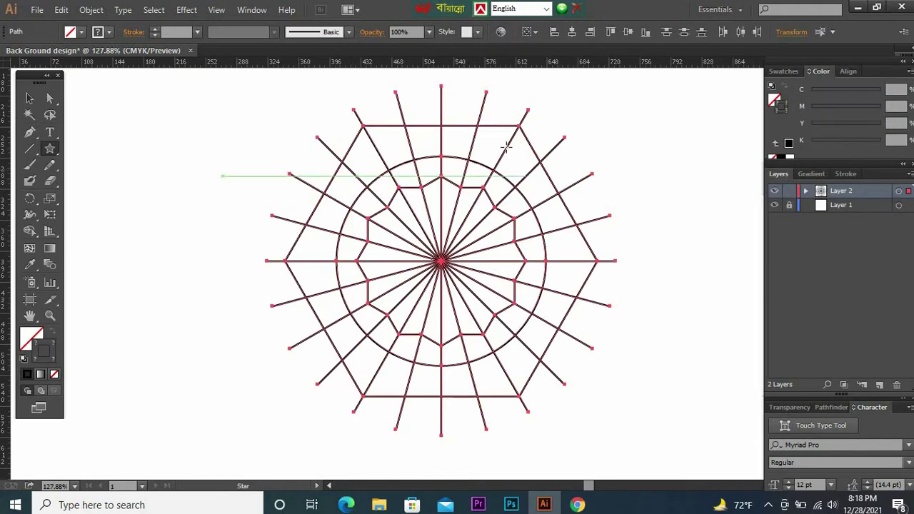
{"action": "left_click_drag", "start_coordinate": [286, 79], "coordinate": [643, 204]}
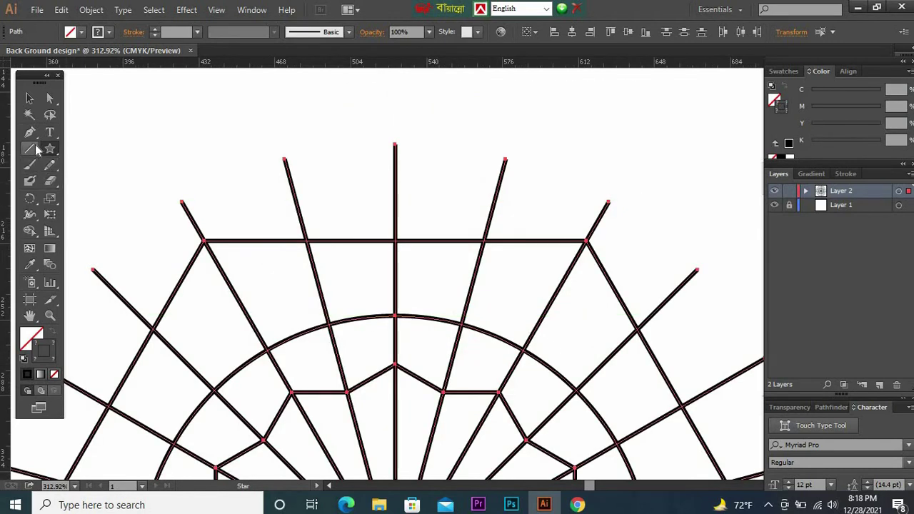
Erase the spoke ends outside the hexagon's edges with the Shape Builder
{"action": "left_click", "coordinate": [30, 231]}
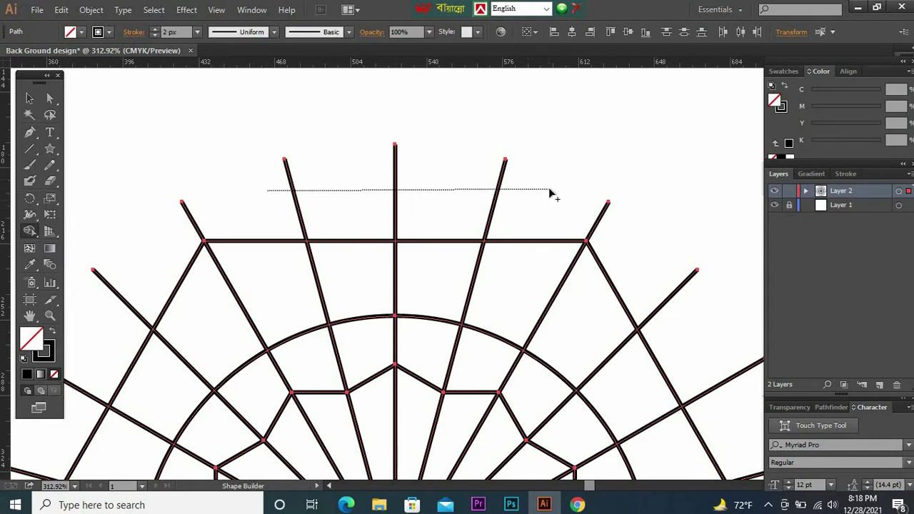
{"action": "mouse_move", "coordinate": [454, 206]}
{"action": "left_mouse_down"}
{"action": "mouse_move", "coordinate": [549, 187]}
{"action": "mouse_move", "coordinate": [632, 237]}
{"action": "left_mouse_up"}
{"action": "left_click_drag", "start_coordinate": [491, 149], "coordinate": [310, 28]}
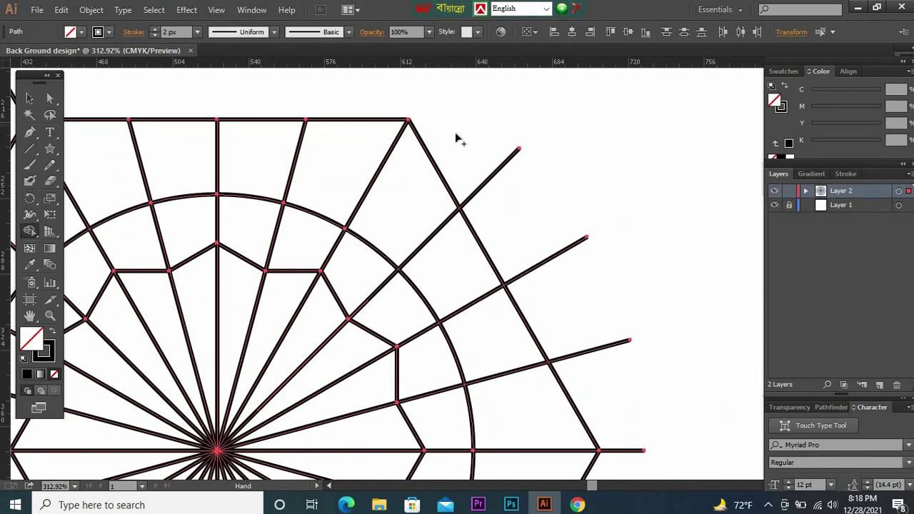
{"action": "left_click_drag", "start_coordinate": [472, 141], "coordinate": [650, 454]}
{"action": "scroll", "coordinate": [621, 162], "scroll_direction": "down", "scroll_amount": 5}
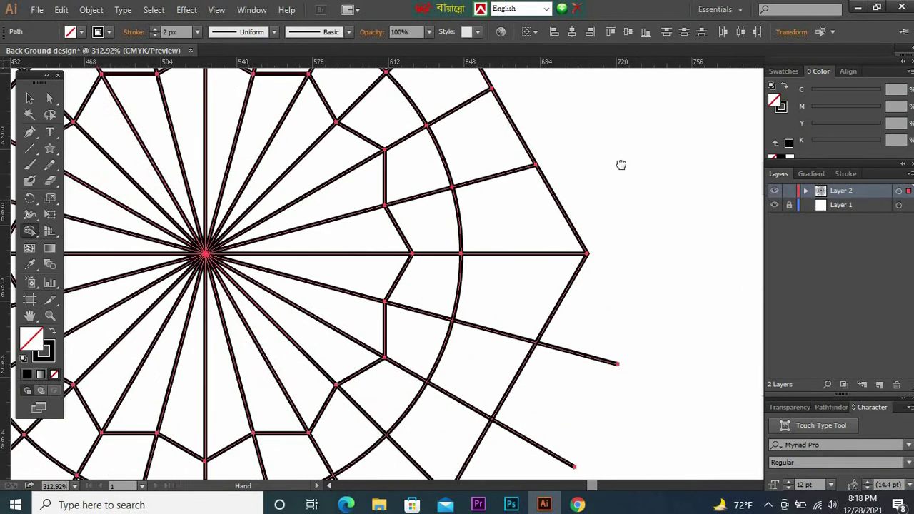
{"action": "key", "text": "ctrl+1"}
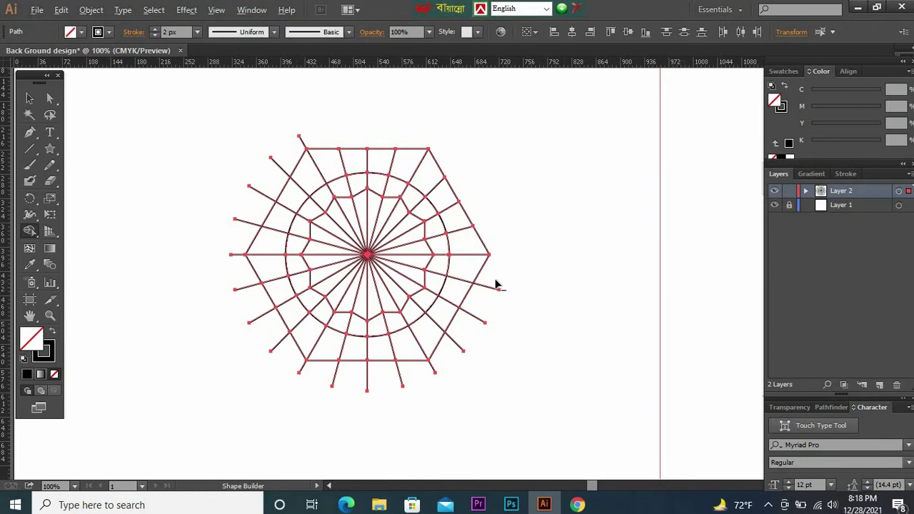
{"action": "mouse_move", "coordinate": [498, 285]}
{"action": "left_mouse_down"}
{"action": "mouse_move", "coordinate": [420, 380]}
{"action": "mouse_move", "coordinate": [289, 357]}
{"action": "mouse_move", "coordinate": [230, 250]}
{"action": "mouse_move", "coordinate": [350, 125]}
{"action": "left_mouse_up"}
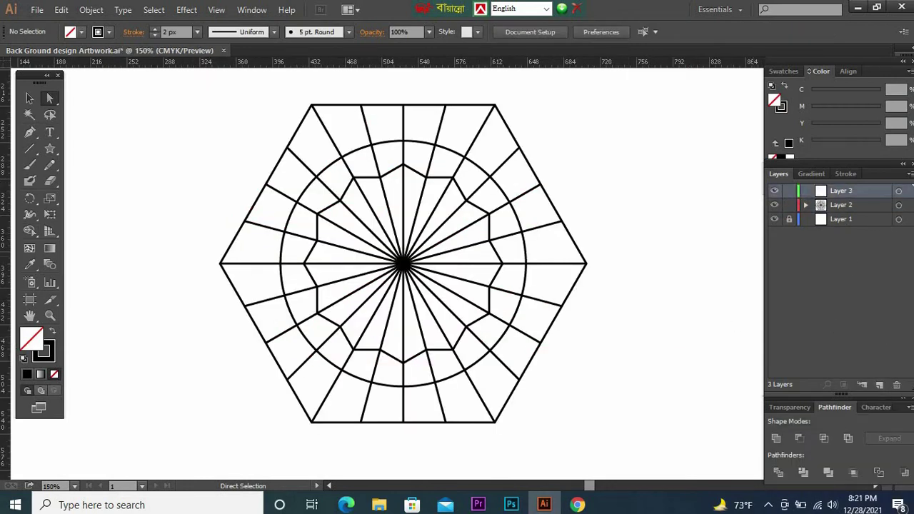
Move the hexagon web artwork from Layer 2 onto Layer 3
{"action": "left_click_drag", "start_coordinate": [839, 207], "coordinate": [843, 191]}
{"action": "left_click", "coordinate": [900, 193]}
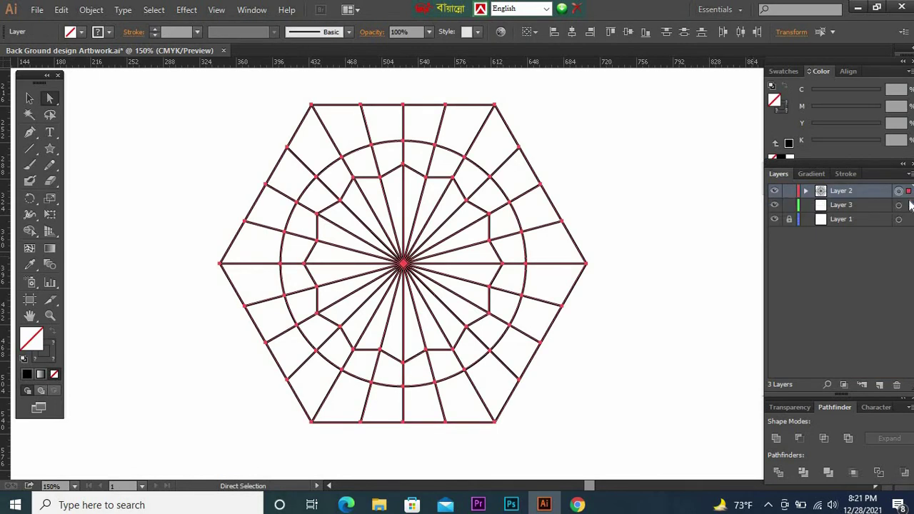
{"action": "left_click_drag", "start_coordinate": [909, 191], "coordinate": [910, 208]}
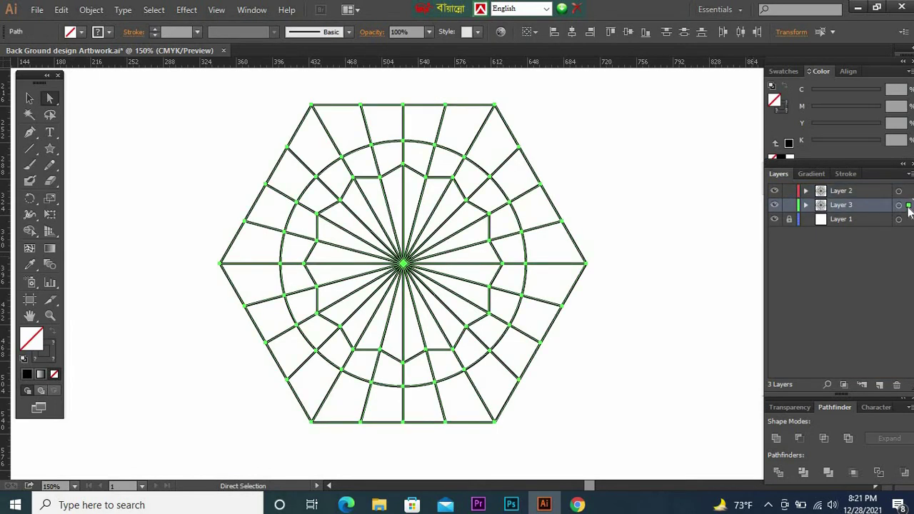
{"action": "left_click", "coordinate": [721, 321]}
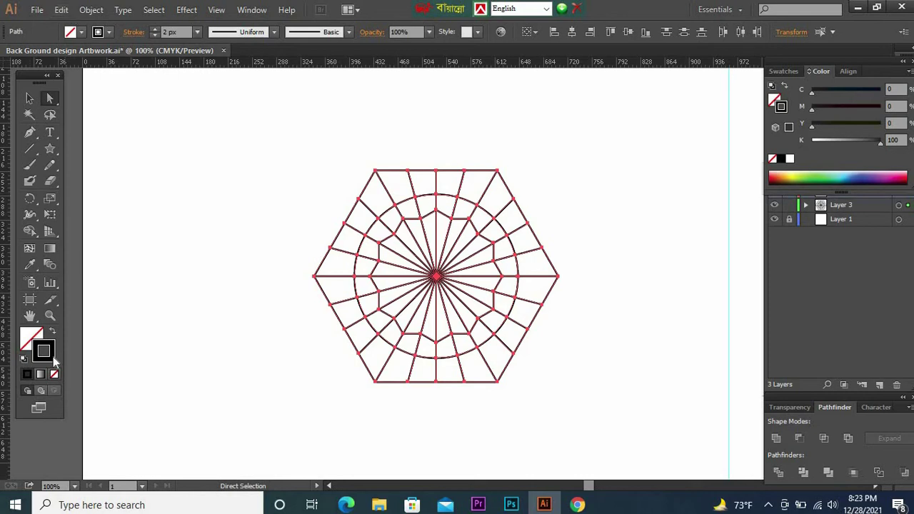
Set the web's stroke colour to near-white #F9F9F9
{"action": "double_click", "coordinate": [53, 357]}
{"action": "left_click", "coordinate": [565, 274]}
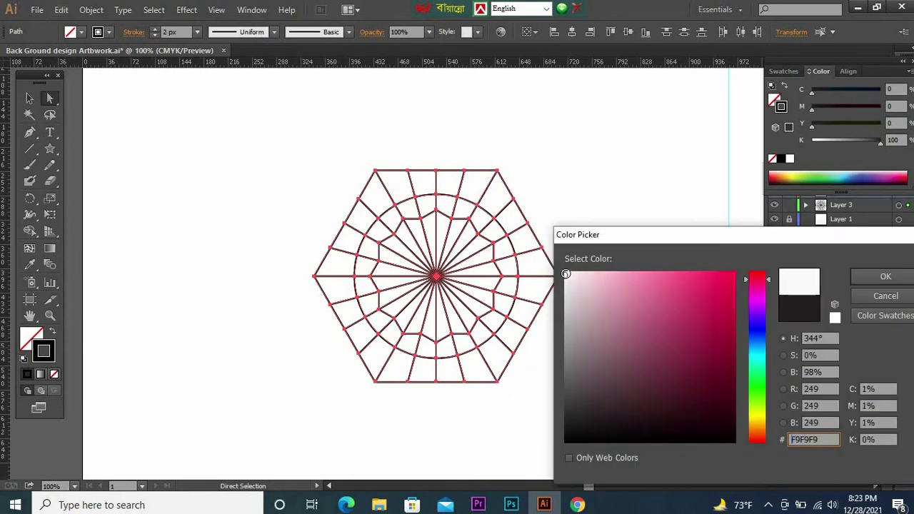
{"action": "left_click", "coordinate": [886, 280]}
Outline the strokes, release the compound path and divide the hexagon into pieces
{"action": "left_click", "coordinate": [91, 9]}
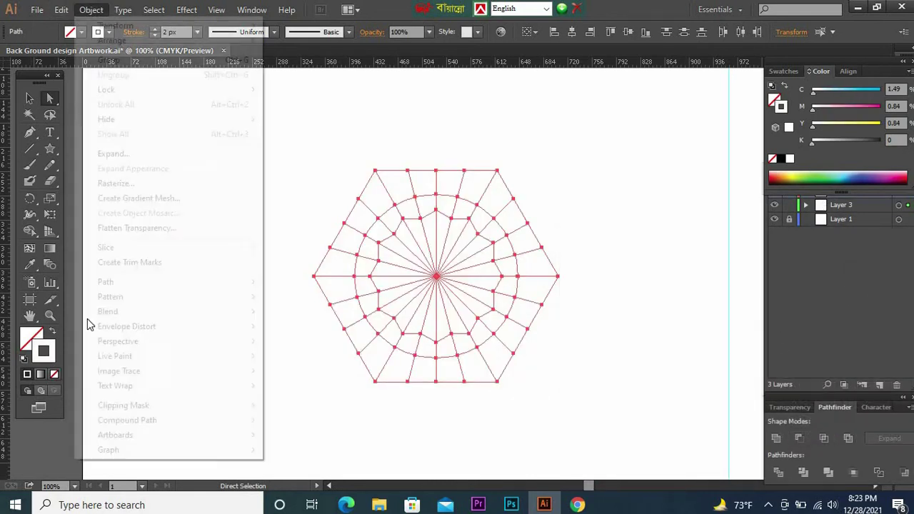
{"action": "mouse_move", "coordinate": [106, 282]}
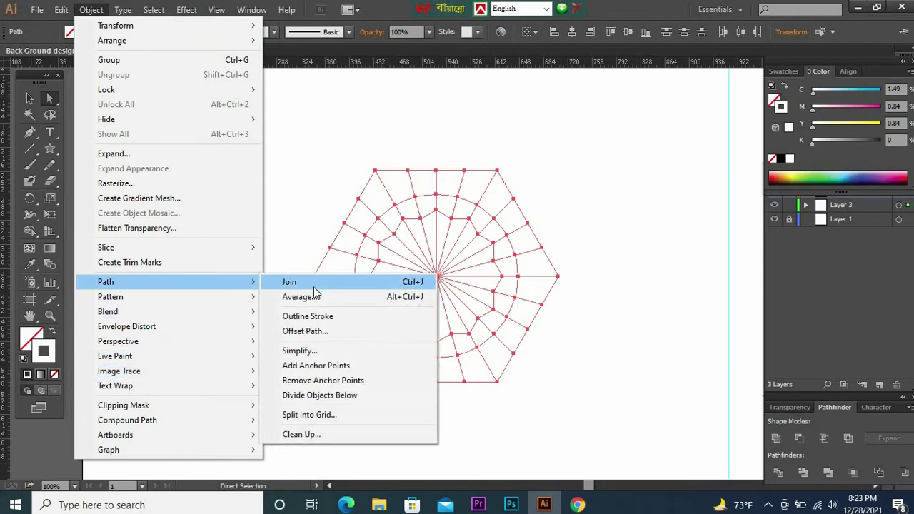
{"action": "left_click", "coordinate": [308, 318]}
{"action": "left_click", "coordinate": [92, 10]}
{"action": "mouse_move", "coordinate": [128, 420]}
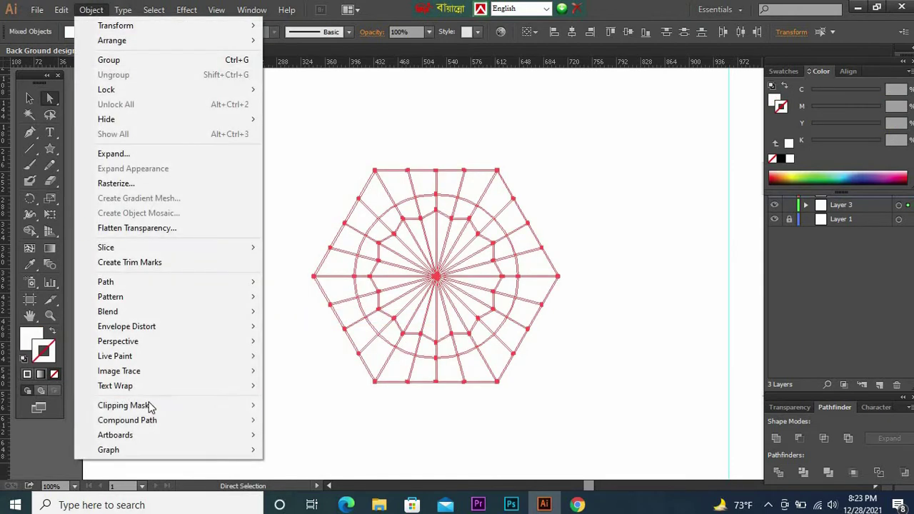
{"action": "left_click", "coordinate": [293, 436]}
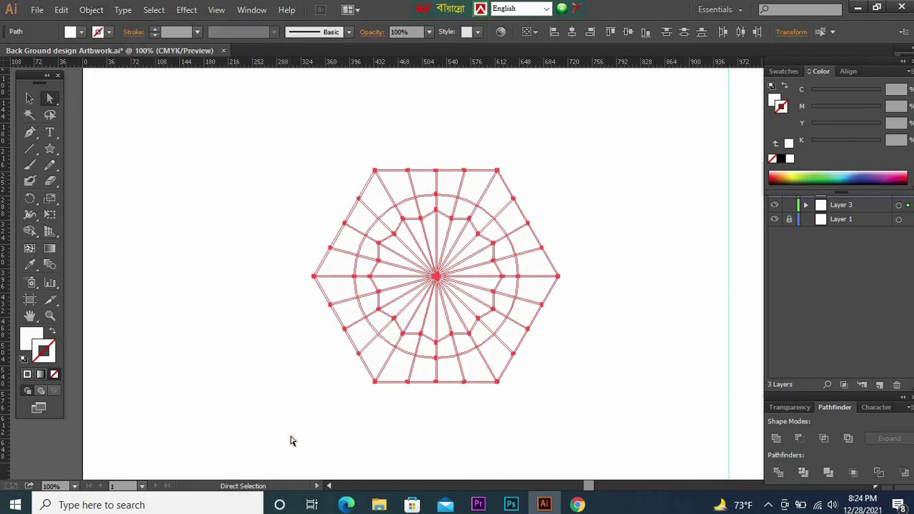
{"action": "left_click", "coordinate": [781, 477]}
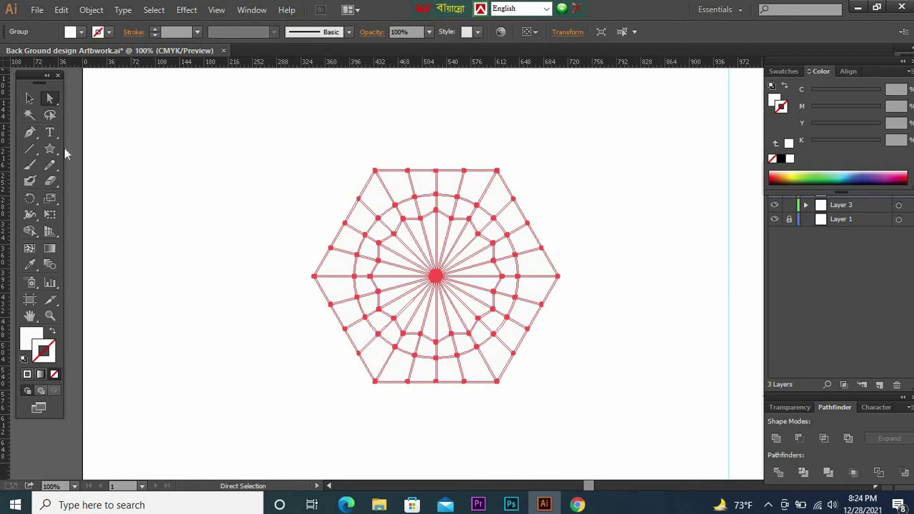
{"action": "left_click", "coordinate": [218, 214]}
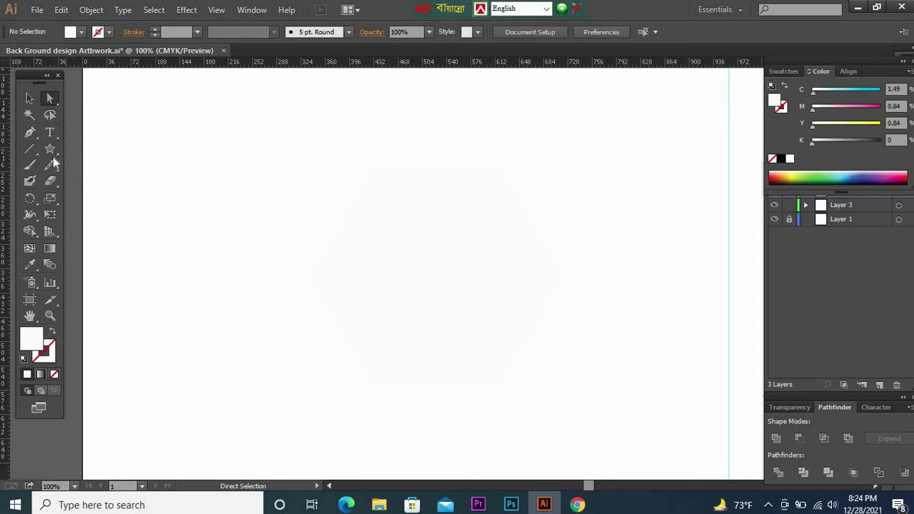
Draw a rectangle over the hexagon, fill it grey #BFBFBF and send it to the back
{"action": "key", "text": "m"}
{"action": "left_click_drag", "start_coordinate": [278, 128], "coordinate": [612, 433]}
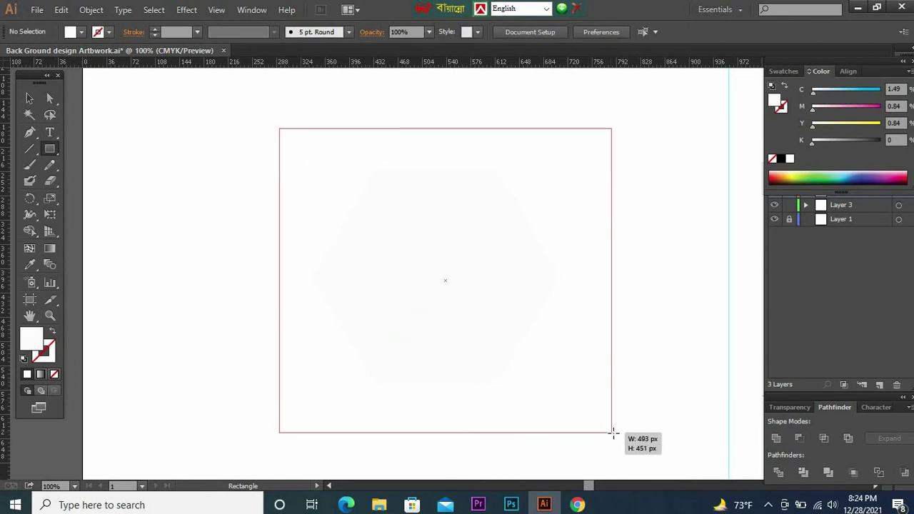
{"action": "double_click", "coordinate": [33, 340]}
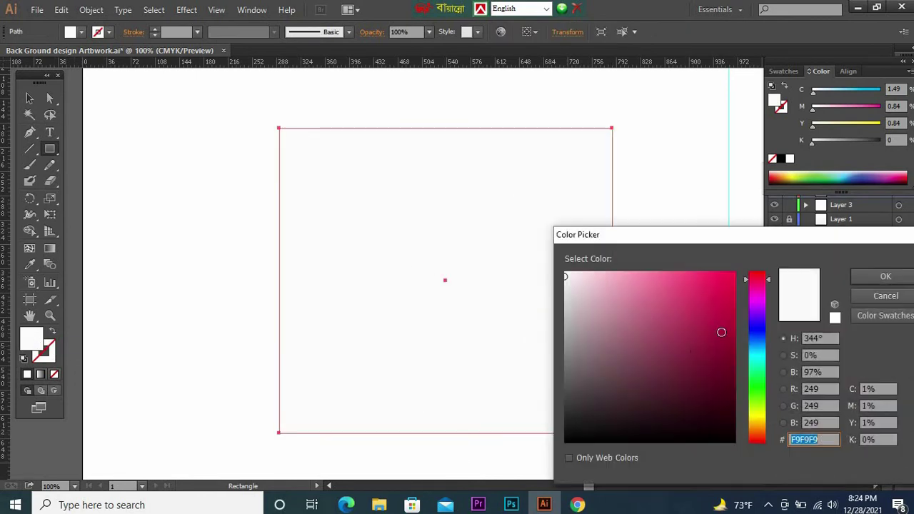
{"action": "left_click", "coordinate": [565, 314]}
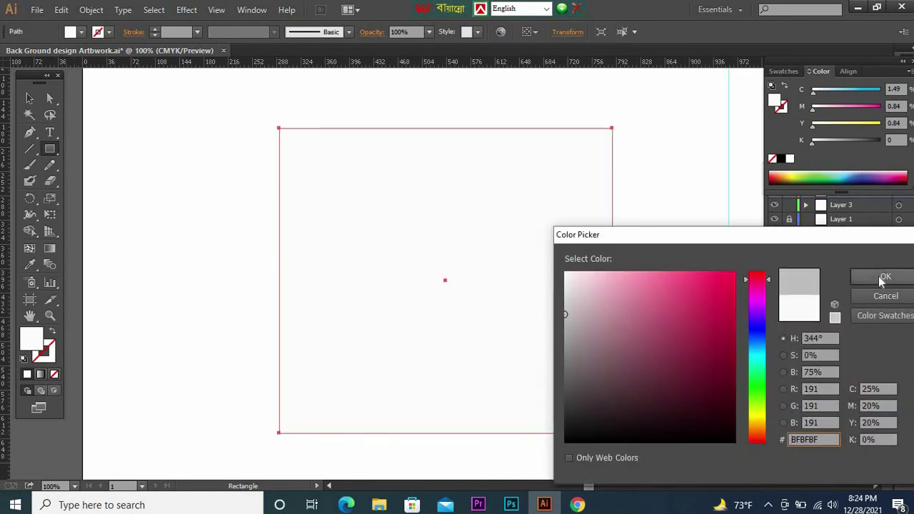
{"action": "left_click", "coordinate": [886, 277]}
{"action": "right_click", "coordinate": [588, 164]}
{"action": "mouse_move", "coordinate": [626, 355]}
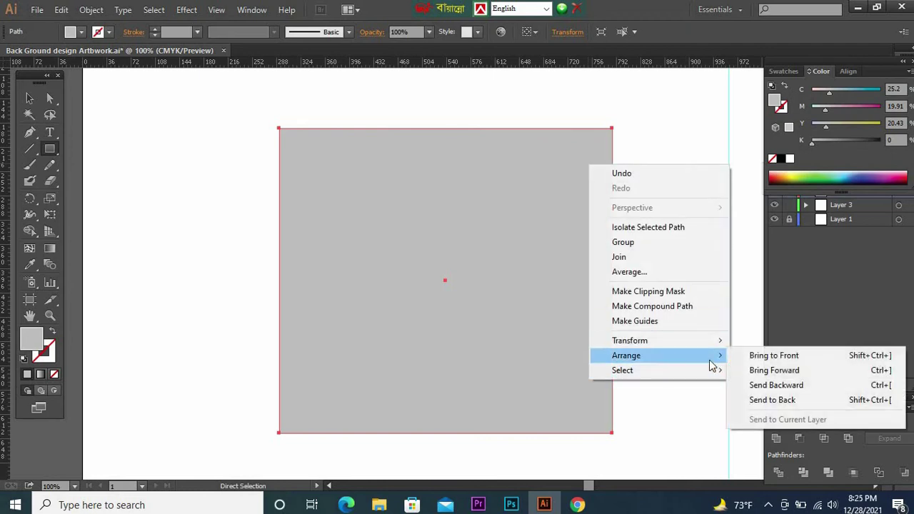
{"action": "left_click", "coordinate": [781, 402]}
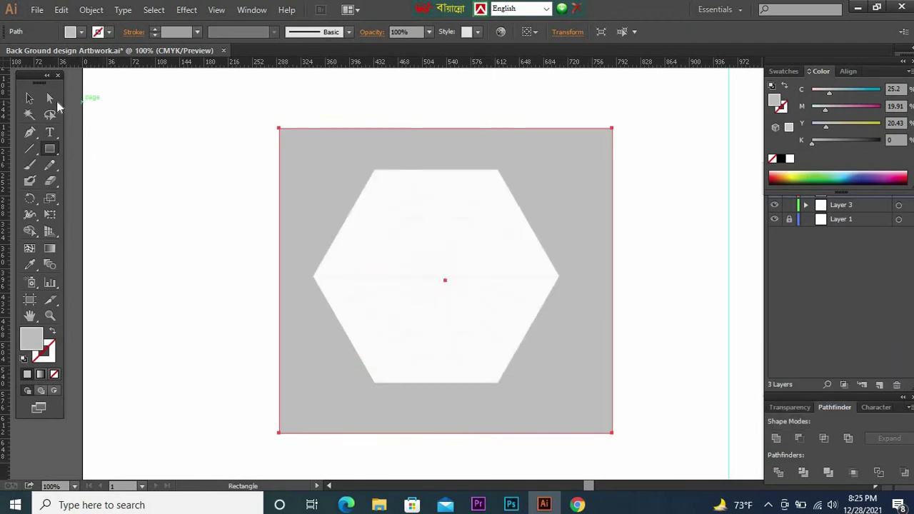
{"action": "left_click", "coordinate": [738, 151]}
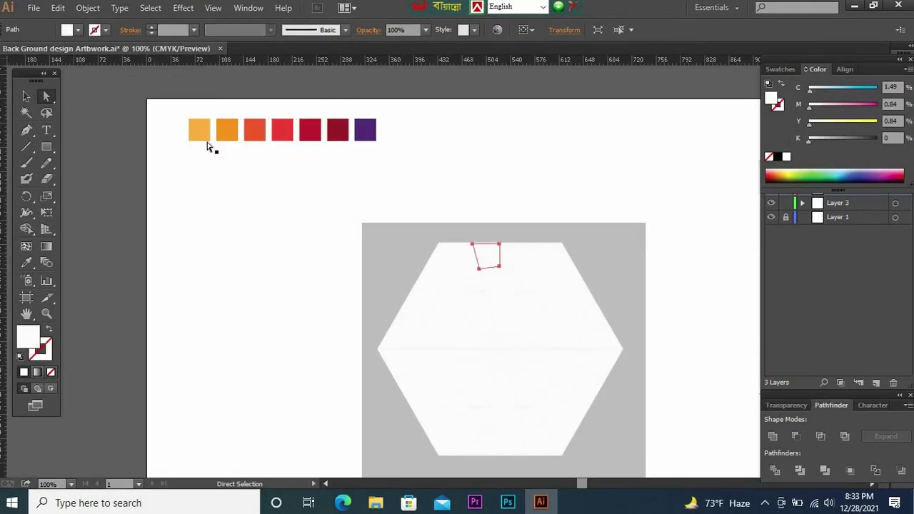
Eyedropper orange, red, crimson and purple palette swatches onto each outer-ring hexagon piece
{"action": "key", "text": "i"}
{"action": "left_click", "coordinate": [200, 131]}
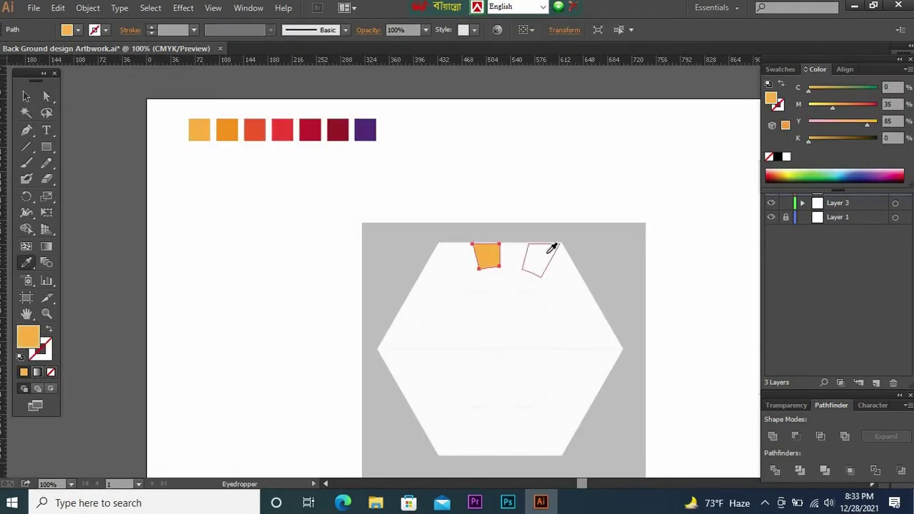
{"action": "left_click", "coordinate": [228, 130]}
{"action": "left_click", "coordinate": [514, 256], "text": "ctrl"}
{"action": "left_click", "coordinate": [282, 130]}
{"action": "left_click", "coordinate": [338, 130]}
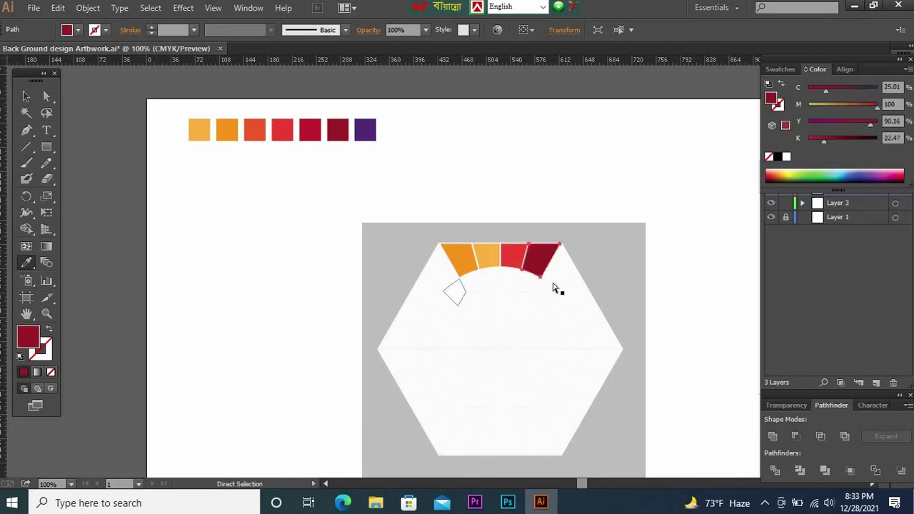
{"action": "left_click", "coordinate": [560, 271], "text": "ctrl"}
{"action": "left_click", "coordinate": [310, 130]}
{"action": "left_click", "coordinate": [575, 284], "text": "ctrl"}
{"action": "left_click", "coordinate": [365, 130]}
{"action": "left_click", "coordinate": [587, 311], "text": "ctrl"}
{"action": "left_click", "coordinate": [282, 130]}
{"action": "left_click", "coordinate": [600, 335], "text": "ctrl"}
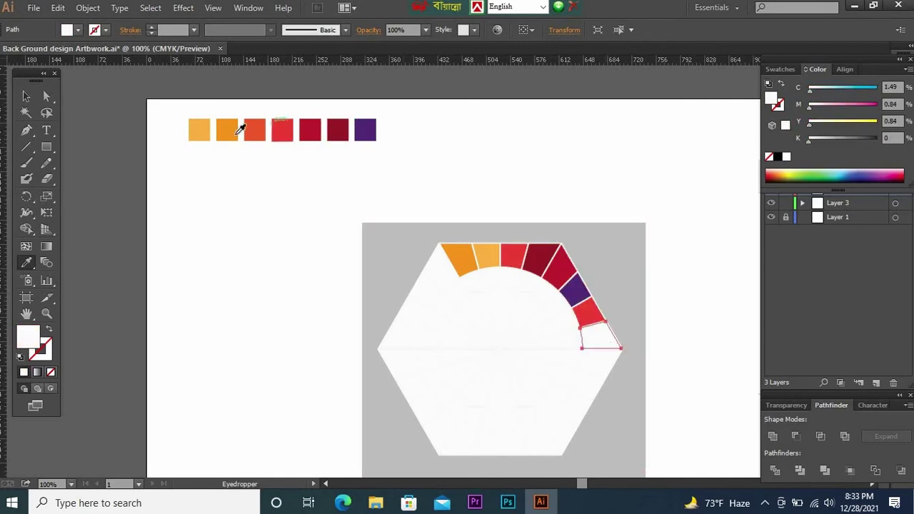
{"action": "left_click", "coordinate": [227, 130]}
{"action": "left_click", "coordinate": [200, 130]}
{"action": "left_click", "coordinate": [587, 386], "text": "ctrl"}
{"action": "left_click", "coordinate": [282, 130]}
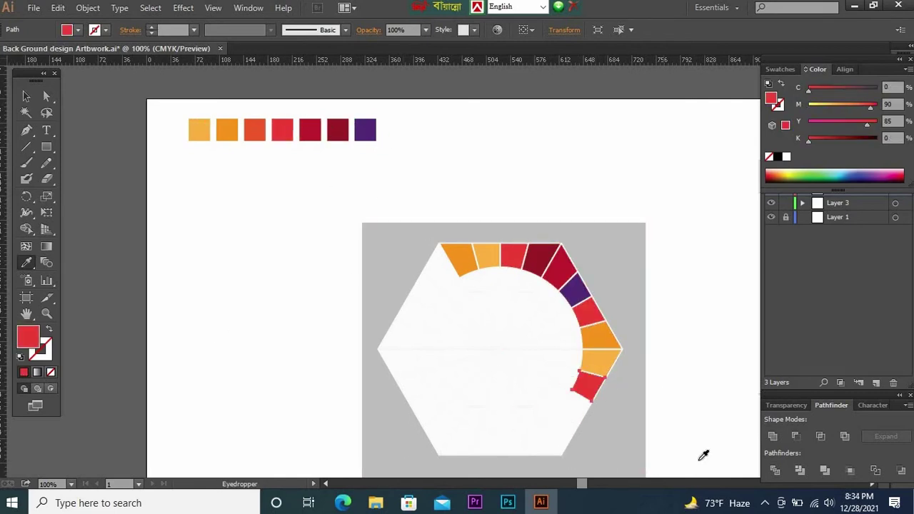
{"action": "left_click", "coordinate": [440, 266], "text": "ctrl"}
{"action": "left_click", "coordinate": [310, 130]}
{"action": "left_click", "coordinate": [427, 290], "text": "ctrl"}
{"action": "left_click", "coordinate": [577, 290]}
{"action": "left_click", "coordinate": [412, 312], "text": "ctrl"}
{"action": "left_click", "coordinate": [587, 311]}
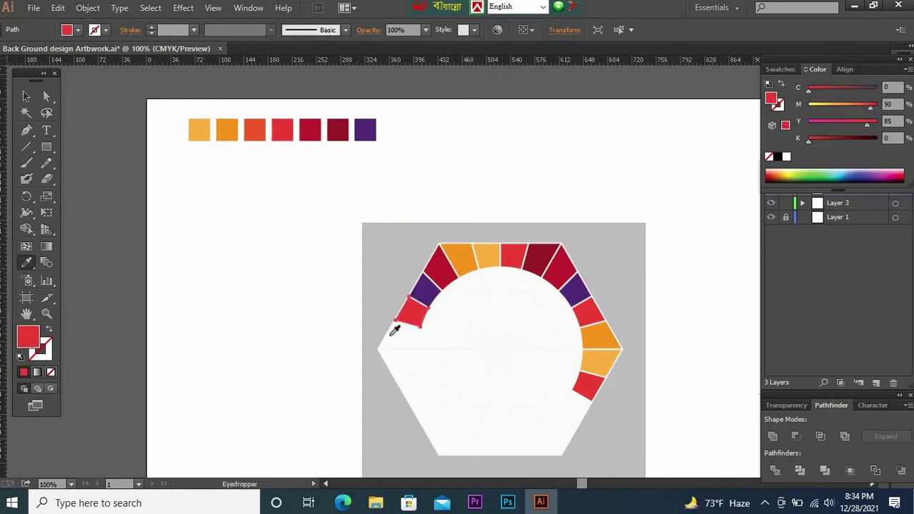
{"action": "left_click", "coordinate": [543, 257]}
{"action": "left_click", "coordinate": [400, 364], "text": "ctrl"}
{"action": "left_click", "coordinate": [200, 130]}
{"action": "left_click", "coordinate": [254, 130]}
{"action": "left_click", "coordinate": [282, 130]}
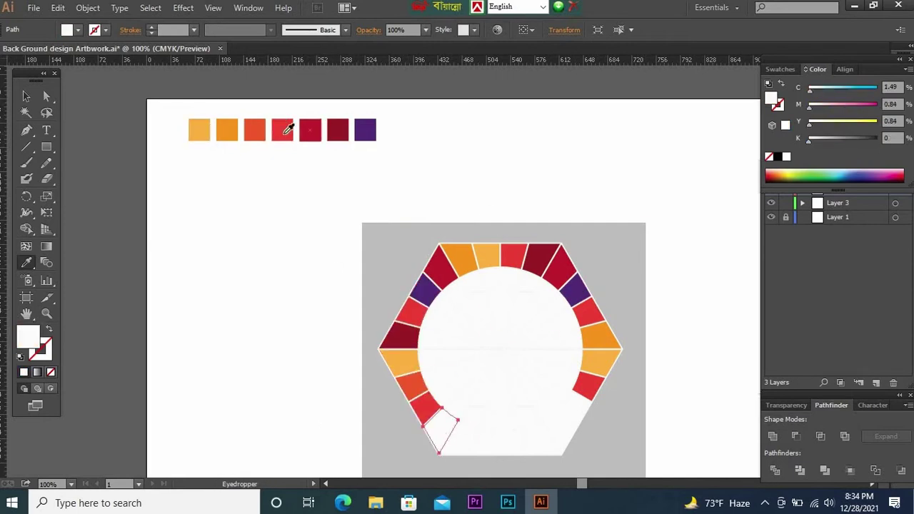
{"action": "left_click", "coordinate": [200, 130]}
{"action": "left_click", "coordinate": [468, 437], "text": "ctrl"}
{"action": "left_click", "coordinate": [283, 130]}
{"action": "left_click", "coordinate": [489, 437], "text": "ctrl"}
{"action": "left_click", "coordinate": [338, 130]}
{"action": "left_click", "coordinate": [515, 439], "text": "ctrl"}
{"action": "left_click", "coordinate": [282, 130]}
{"action": "left_click", "coordinate": [540, 436], "text": "ctrl"}
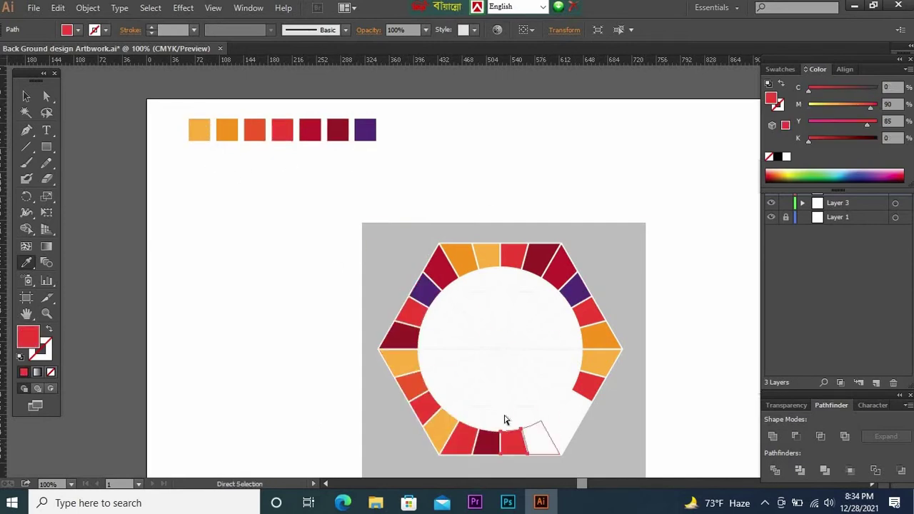
{"action": "left_click", "coordinate": [277, 130]}
{"action": "left_click", "coordinate": [668, 293], "text": "ctrl"}
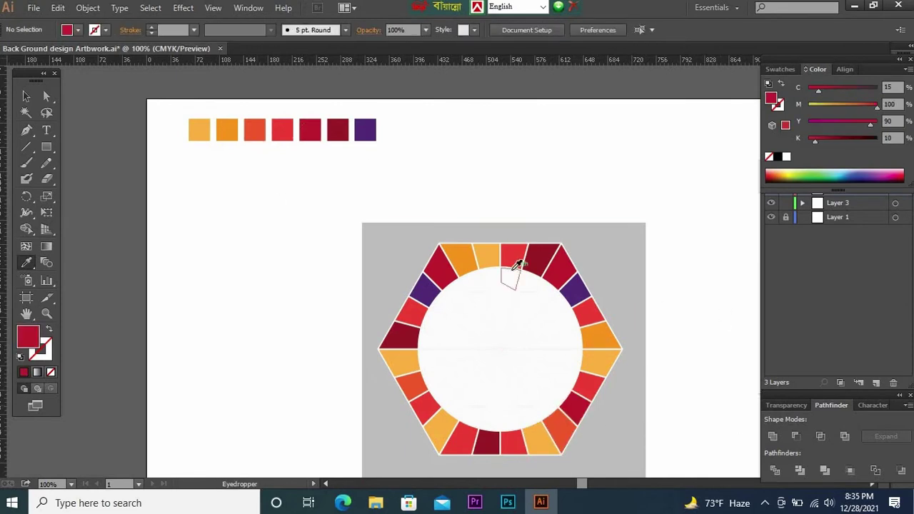
Fill the inner-ring pieces with dark red, red, orange, crimson and purple swatch colours
{"action": "left_click", "coordinate": [518, 265], "text": "ctrl"}
{"action": "left_click", "coordinate": [338, 130]}
{"action": "left_click", "coordinate": [489, 279], "text": "ctrl"}
{"action": "left_click", "coordinate": [282, 130]}
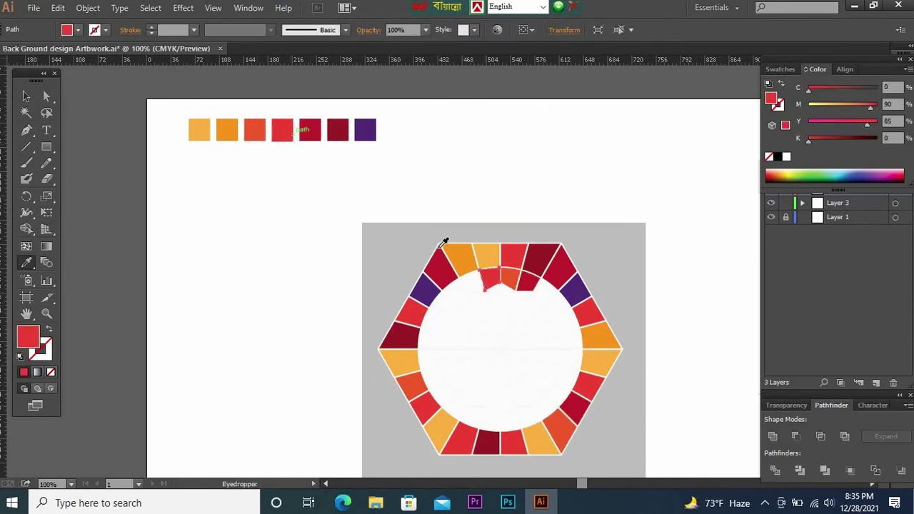
{"action": "left_click", "coordinate": [473, 280], "text": "ctrl"}
{"action": "left_click", "coordinate": [338, 130]}
{"action": "left_click", "coordinate": [282, 130]}
{"action": "left_click", "coordinate": [443, 304], "text": "ctrl"}
{"action": "left_click", "coordinate": [227, 130]}
{"action": "left_click", "coordinate": [428, 318], "text": "ctrl"}
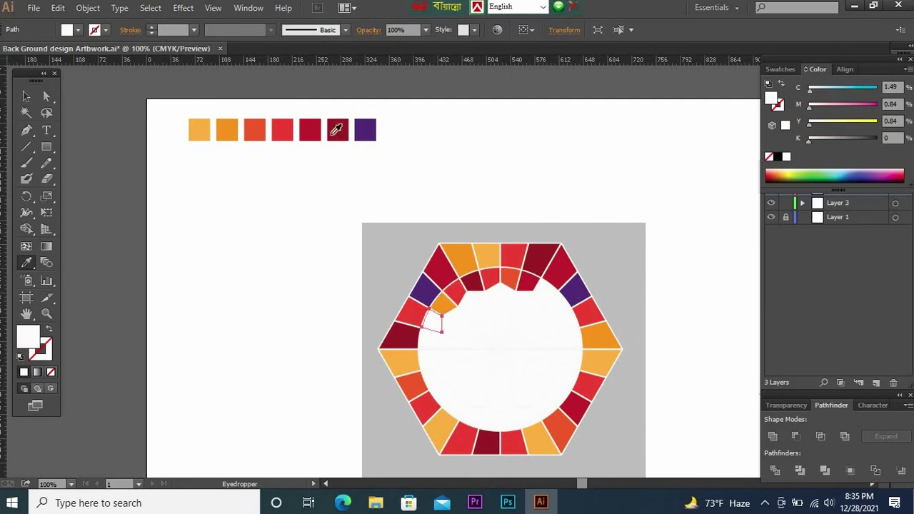
{"action": "left_click", "coordinate": [338, 130]}
{"action": "left_click", "coordinate": [428, 341], "text": "ctrl"}
{"action": "left_click", "coordinate": [254, 130]}
{"action": "left_click", "coordinate": [443, 392], "text": "ctrl"}
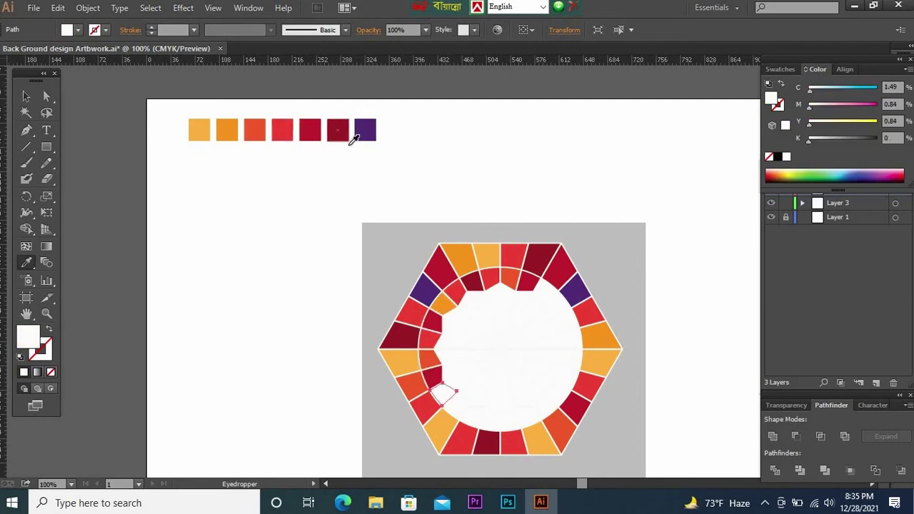
{"action": "left_click", "coordinate": [338, 130]}
{"action": "left_click", "coordinate": [456, 409], "text": "ctrl"}
{"action": "left_click", "coordinate": [199, 130]}
{"action": "left_click", "coordinate": [500, 420], "text": "ctrl"}
{"action": "left_click", "coordinate": [254, 136]}
{"action": "left_click", "coordinate": [529, 413], "text": "ctrl"}
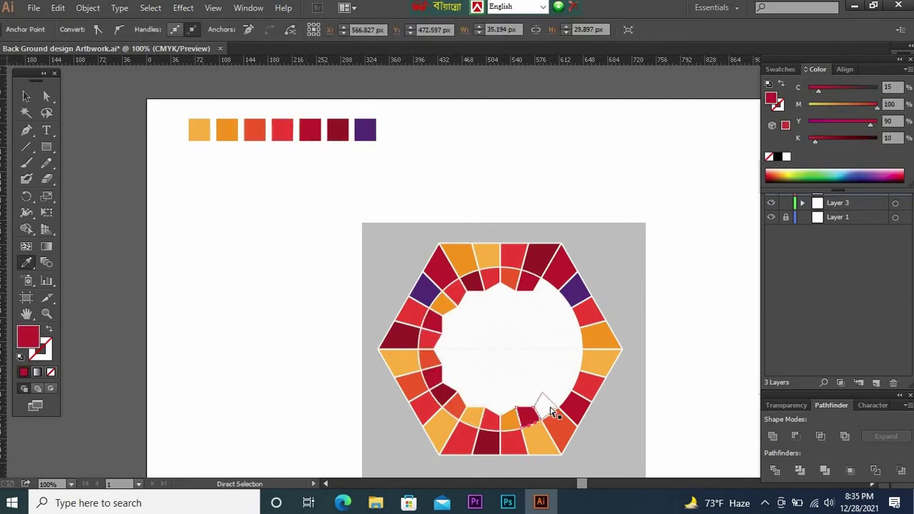
{"action": "left_click", "coordinate": [551, 391], "text": "ctrl"}
{"action": "left_click", "coordinate": [199, 130]}
{"action": "left_click", "coordinate": [571, 373], "text": "ctrl"}
{"action": "left_click", "coordinate": [365, 130]}
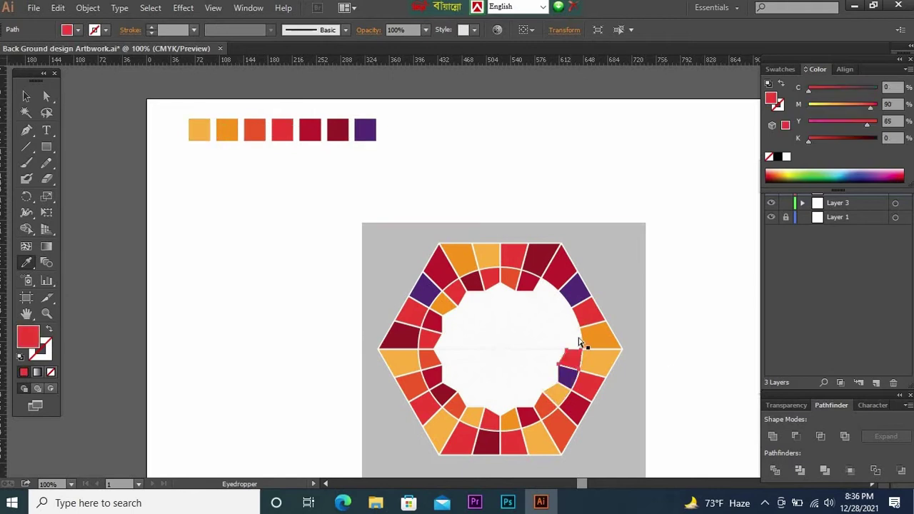
{"action": "left_click", "coordinate": [572, 356], "text": "ctrl"}
{"action": "left_click", "coordinate": [282, 130]}
{"action": "left_click", "coordinate": [566, 321], "text": "ctrl"}
{"action": "left_click", "coordinate": [557, 304], "text": "ctrl"}
Fill the remaining white centre wedges with light orange, orange, red and crimson swatches
{"action": "left_click", "coordinate": [337, 130]}
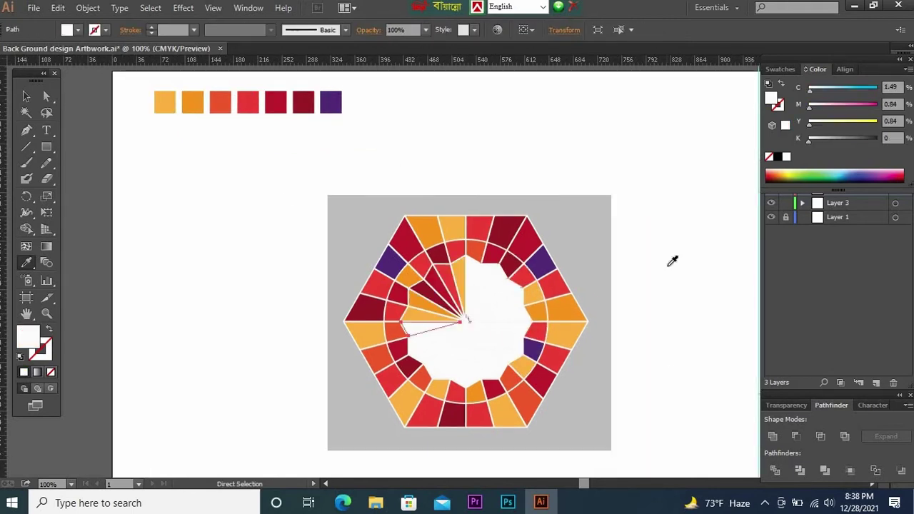
{"action": "left_click", "coordinate": [436, 339], "text": "ctrl"}
{"action": "left_click", "coordinate": [221, 102]}
{"action": "left_click", "coordinate": [427, 368], "text": "ctrl"}
{"action": "left_click", "coordinate": [294, 103]}
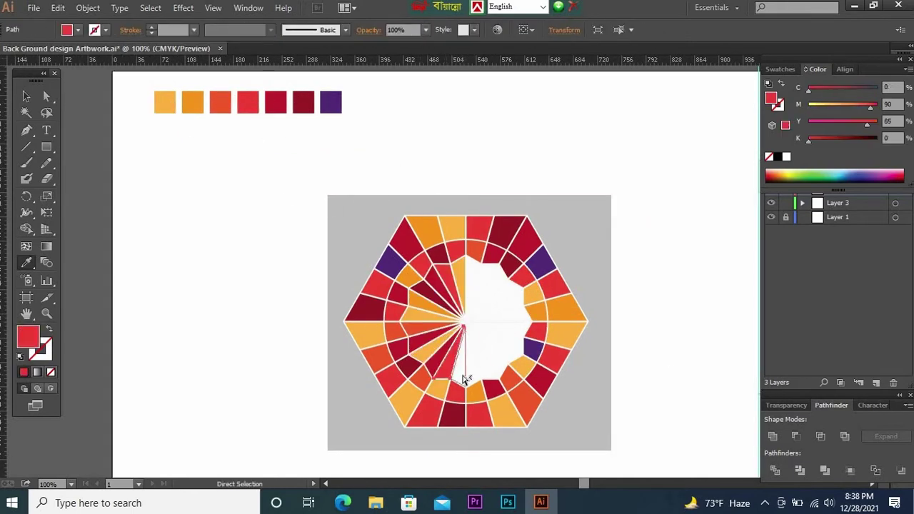
{"action": "left_click", "coordinate": [466, 379], "text": "ctrl"}
{"action": "left_click", "coordinate": [164, 102]}
{"action": "left_click", "coordinate": [496, 368], "text": "ctrl"}
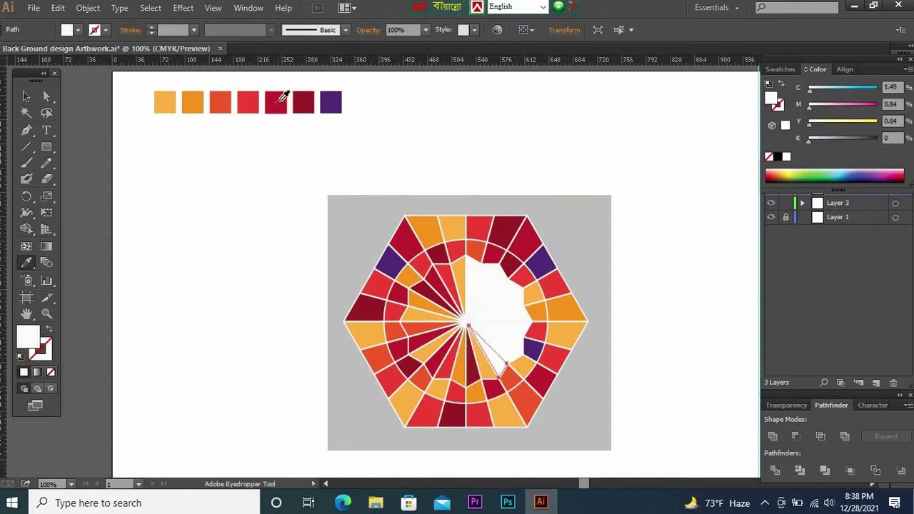
{"action": "left_click", "coordinate": [532, 349]}
{"action": "left_click", "coordinate": [504, 341], "text": "ctrl"}
{"action": "left_click", "coordinate": [520, 347]}
{"action": "left_click", "coordinate": [509, 330], "text": "ctrl"}
{"action": "left_click", "coordinate": [527, 327]}
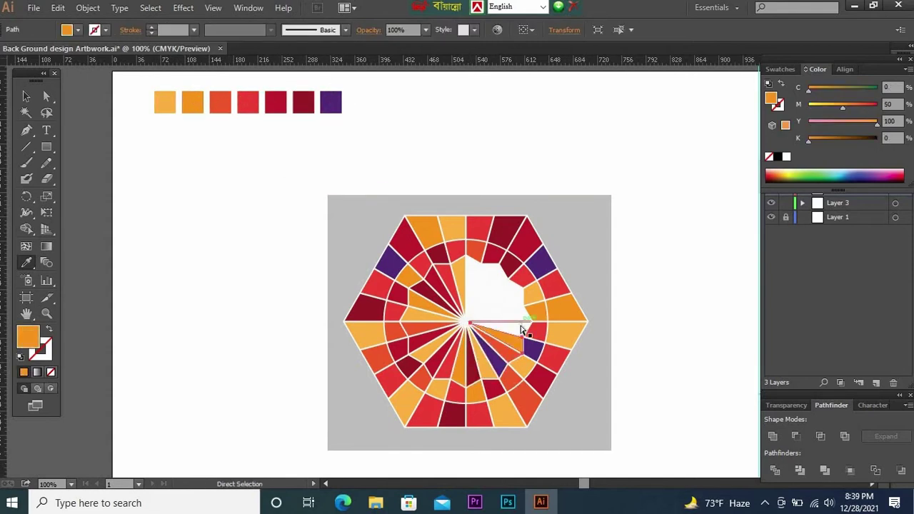
{"action": "left_click", "coordinate": [518, 314]}
{"action": "left_click", "coordinate": [531, 298]}
{"action": "left_click", "coordinate": [500, 302], "text": "ctrl"}
{"action": "left_click", "coordinate": [523, 291]}
{"action": "left_click", "coordinate": [493, 285], "text": "ctrl"}
{"action": "left_click", "coordinate": [495, 265]}
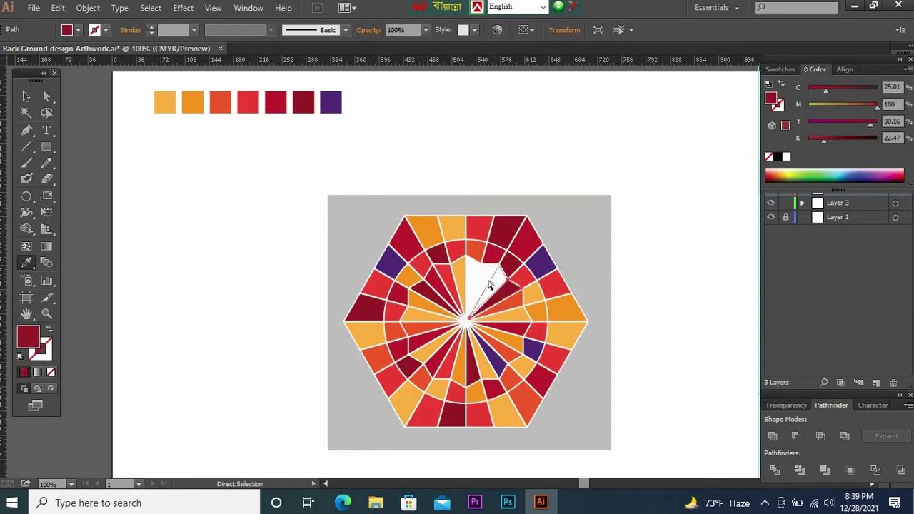
{"action": "left_click", "coordinate": [486, 279], "text": "ctrl"}
{"action": "left_click", "coordinate": [247, 102]}
{"action": "left_click", "coordinate": [684, 288], "text": "ctrl"}
Delete the grey background rectangle behind the hexagon
{"action": "key", "text": "ctrl+minus"}
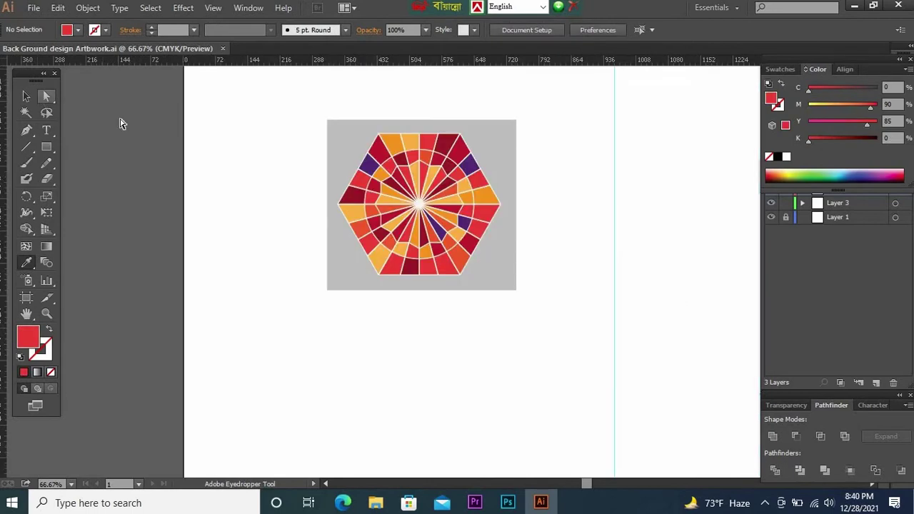
{"action": "left_click", "coordinate": [508, 275], "text": "ctrl"}
{"action": "key", "text": "Delete"}
Alt-drag a copy of the coloured hexagon straight down, then Ctrl+D for a third copy
{"action": "key", "text": "ctrl+minus"}
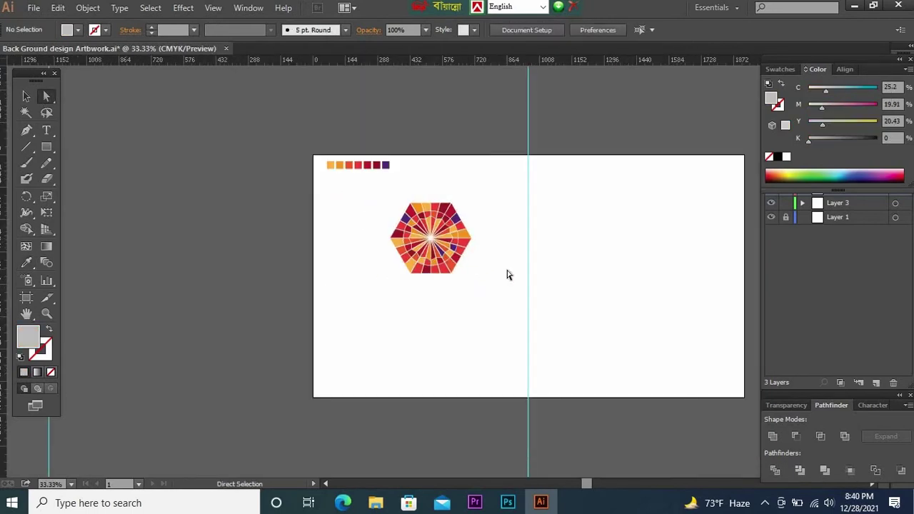
{"action": "key", "text": "ctrl+1"}
{"action": "left_click_drag", "start_coordinate": [372, 151], "coordinate": [371, 344]}
{"action": "key", "text": "ctrl+minus"}
{"action": "key", "text": "ctrl+minus"}
{"action": "key", "text": "ctrl+minus"}
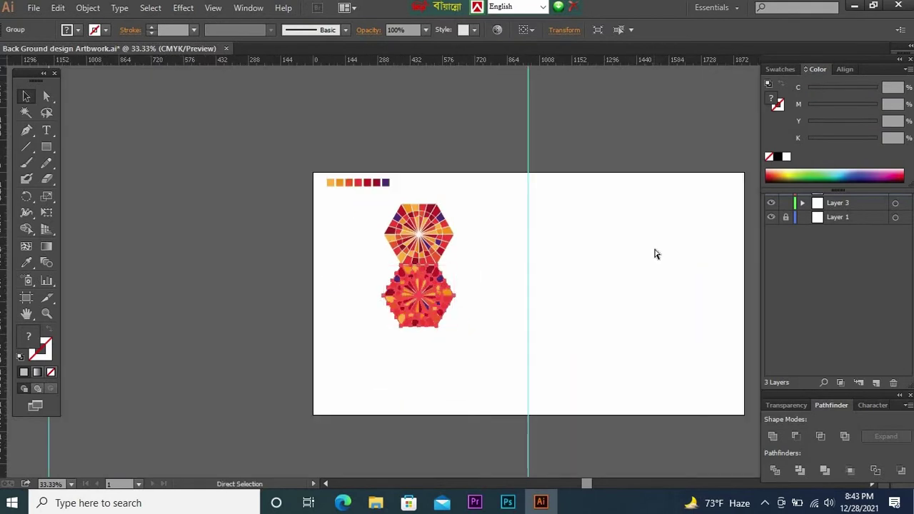
{"action": "key", "text": "ctrl+d"}
{"action": "left_click", "coordinate": [613, 265]}
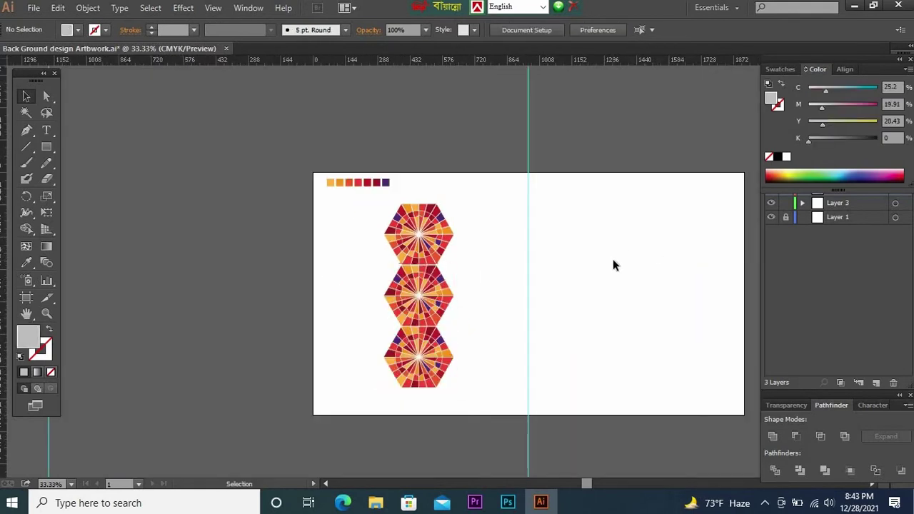
{"action": "left_click", "coordinate": [417, 303]}
{"action": "left_click", "coordinate": [417, 304]}
Alt-drag a copy of the seven-square swatch row to the right
{"action": "left_click_drag", "start_coordinate": [504, 176], "coordinate": [540, 340]}
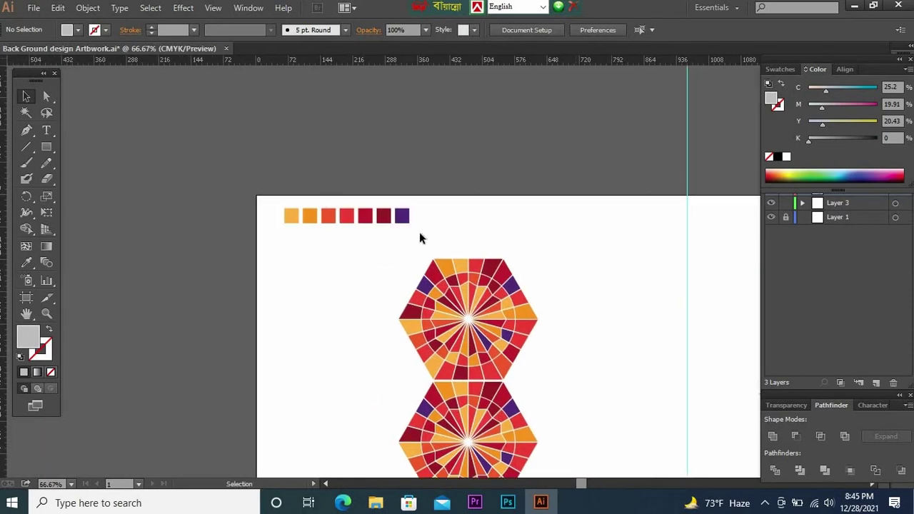
{"action": "left_click", "coordinate": [360, 219]}
{"action": "left_click", "coordinate": [404, 216], "text": "shift"}
{"action": "left_click_drag", "start_coordinate": [368, 217], "coordinate": [508, 218]}
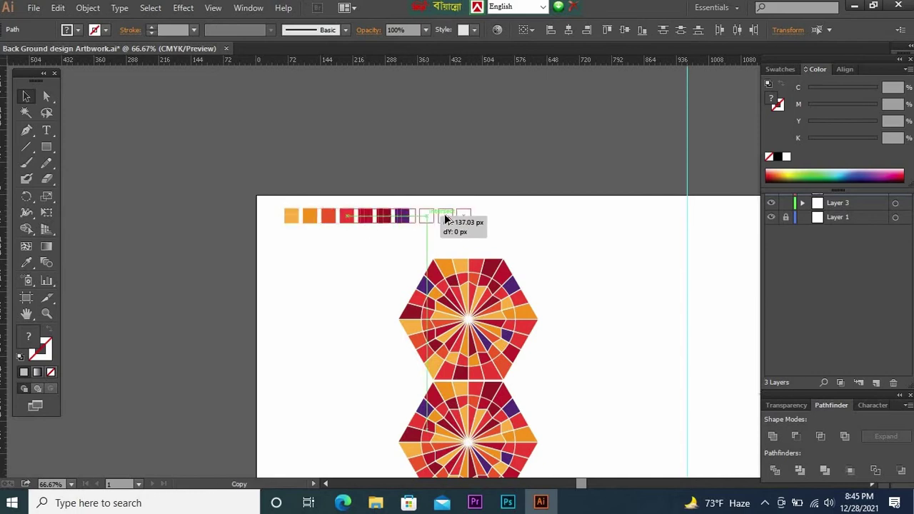
{"action": "left_click", "coordinate": [711, 293]}
{"action": "left_click", "coordinate": [431, 216]}
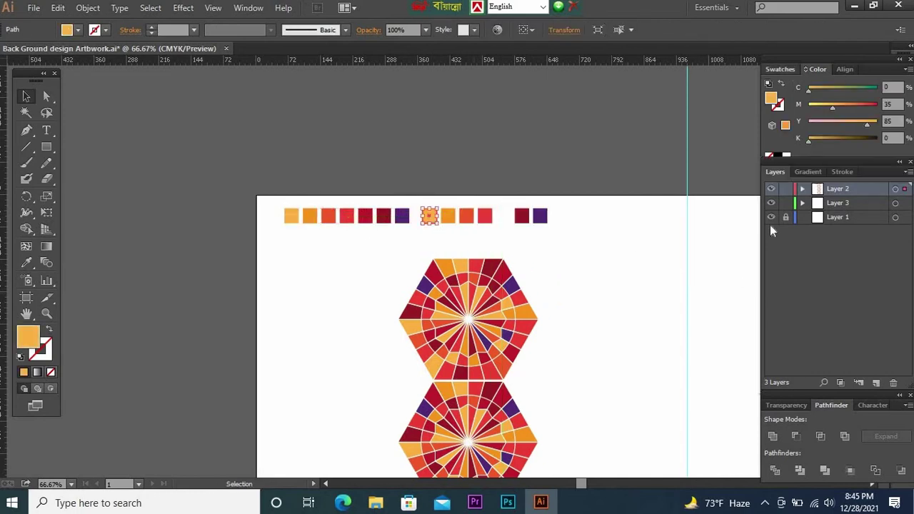
Recolour the first three copied squares light cyan, cyan and vivid cyan
{"action": "key", "text": "i"}
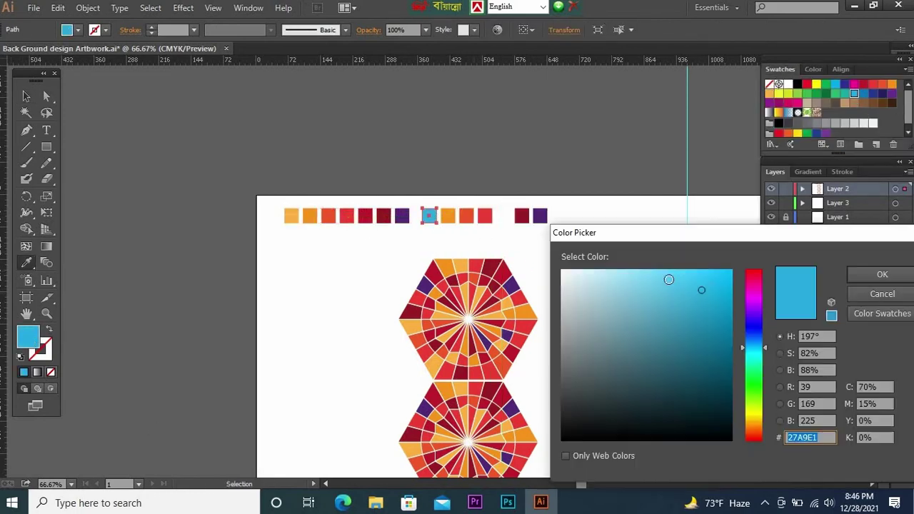
{"action": "left_click", "coordinate": [448, 216], "text": "ctrl"}
{"action": "left_click", "coordinate": [835, 84]}
{"action": "left_click", "coordinate": [467, 216], "text": "ctrl"}
{"action": "left_click", "coordinate": [835, 84]}
{"action": "double_click", "coordinate": [29, 336]}
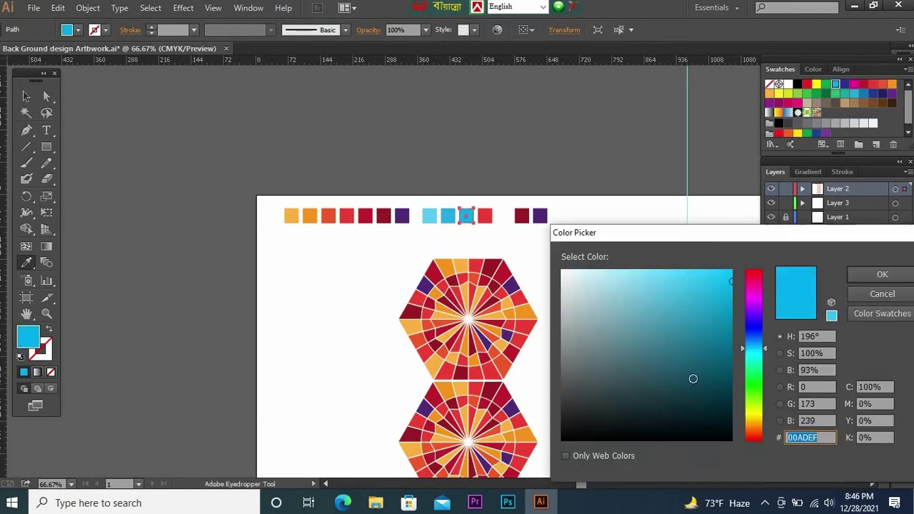
{"action": "left_click", "coordinate": [882, 270]}
Recolour the last four copied squares teal, blue, dark blue and deep purple
{"action": "left_click", "coordinate": [485, 216], "text": "ctrl"}
{"action": "left_click", "coordinate": [864, 94]}
{"action": "left_click", "coordinate": [503, 216], "text": "ctrl"}
{"action": "left_click", "coordinate": [873, 93]}
{"action": "left_click", "coordinate": [523, 216], "text": "ctrl"}
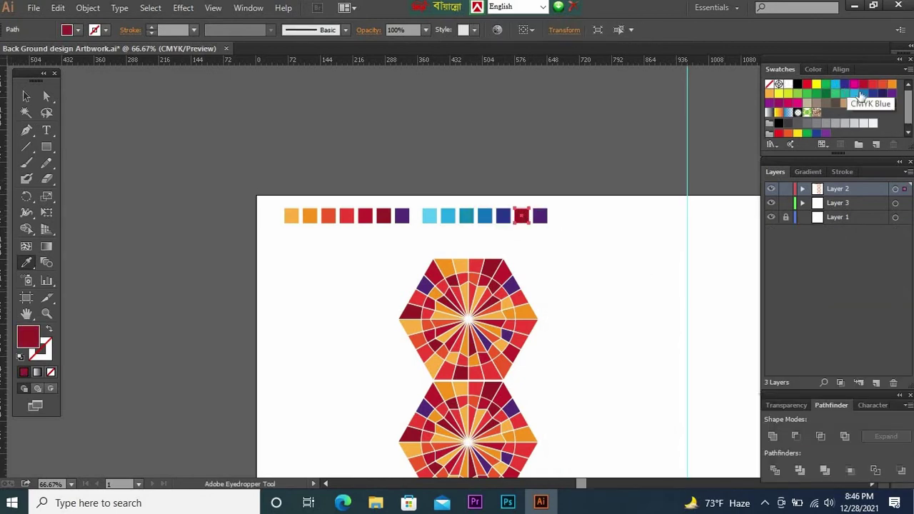
{"action": "left_click", "coordinate": [844, 83]}
{"action": "left_click", "coordinate": [540, 216], "text": "ctrl"}
{"action": "double_click", "coordinate": [29, 336]}
{"action": "left_click", "coordinate": [693, 375]}
{"action": "left_click", "coordinate": [882, 274]}
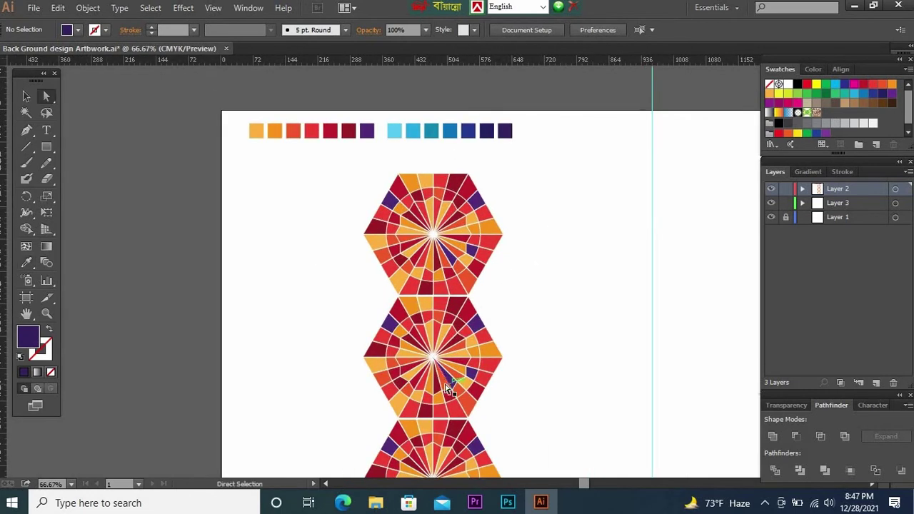
Recolour the middle hexagon's top, left and bottom pieces teal, light blue, blue and dark navy
{"action": "left_click", "coordinate": [428, 311]}
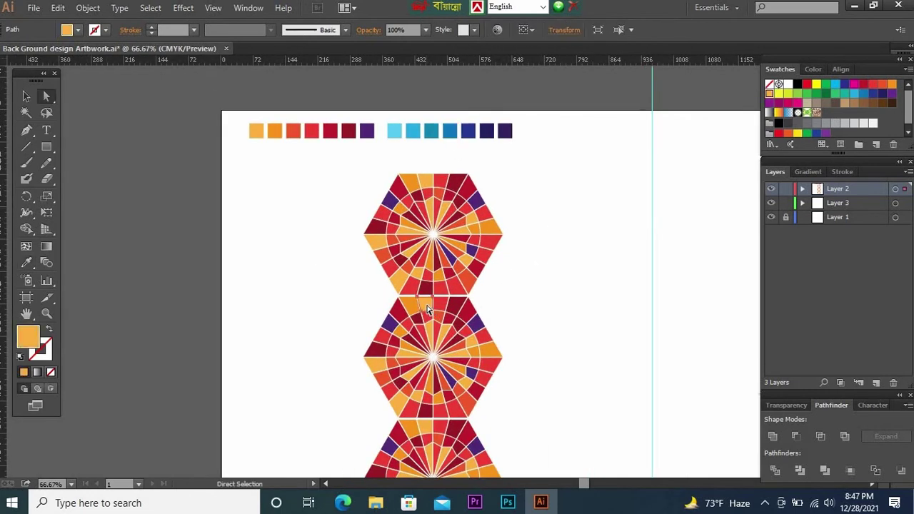
{"action": "key", "text": "i"}
{"action": "left_click", "coordinate": [432, 130]}
{"action": "key", "text": "ctrl+shift+a"}
{"action": "left_click", "coordinate": [454, 323]}
{"action": "left_click", "coordinate": [388, 317], "text": "ctrl"}
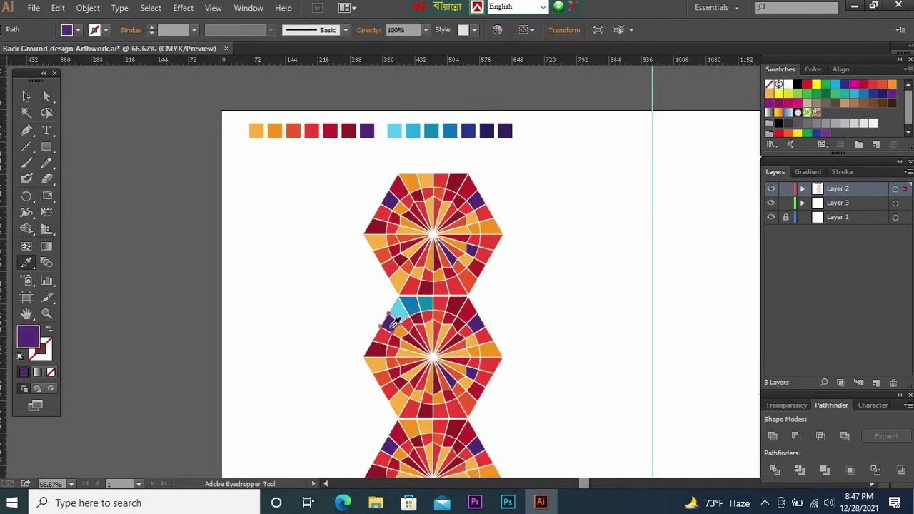
{"action": "left_click", "coordinate": [380, 343], "text": "ctrl"}
{"action": "left_click", "coordinate": [379, 363], "text": "ctrl"}
{"action": "left_click", "coordinate": [381, 379], "text": "ctrl"}
{"action": "left_click", "coordinate": [401, 407], "text": "ctrl"}
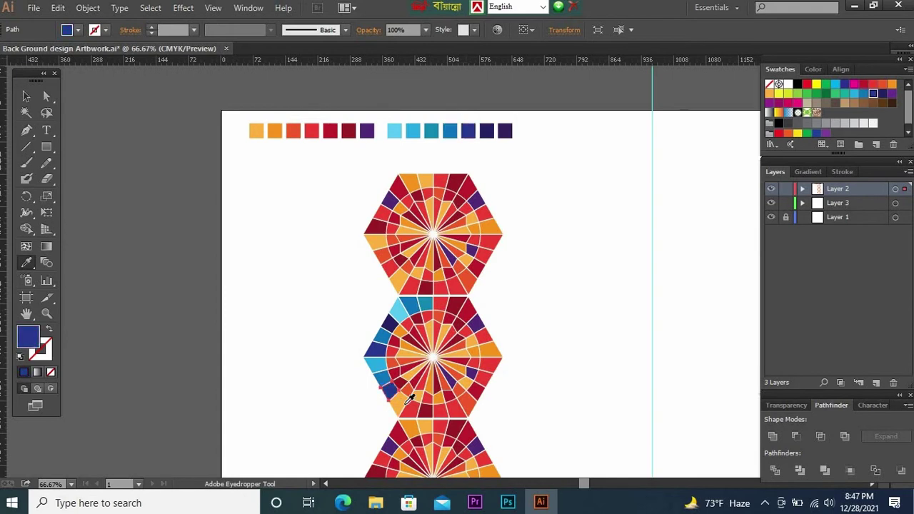
{"action": "left_click", "coordinate": [439, 130]}
{"action": "left_click", "coordinate": [468, 404], "text": "ctrl"}
Turn a red piece light cyan and recolour further middle-hexagon pieces blue, navy and cyan
{"action": "left_click", "coordinate": [471, 404], "text": "ctrl"}
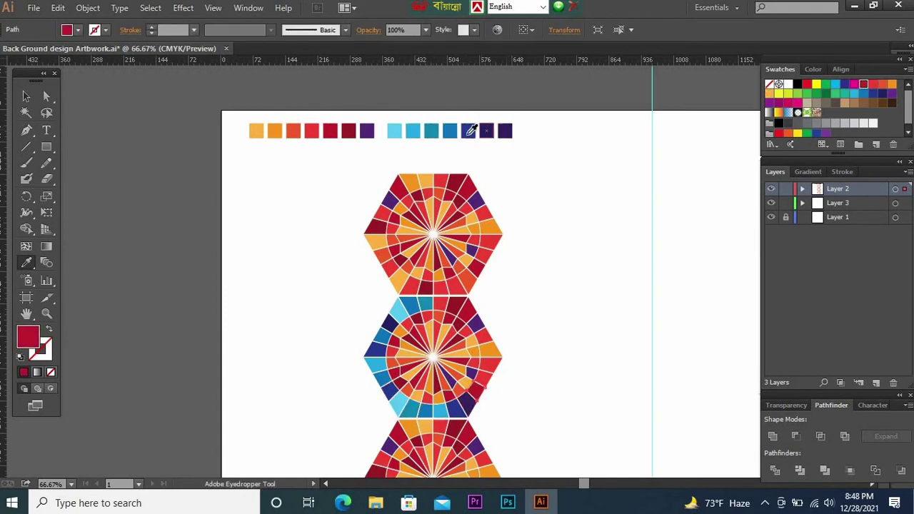
{"action": "left_click", "coordinate": [394, 130]}
{"action": "left_click", "coordinate": [493, 342], "text": "ctrl"}
{"action": "left_click", "coordinate": [474, 326]}
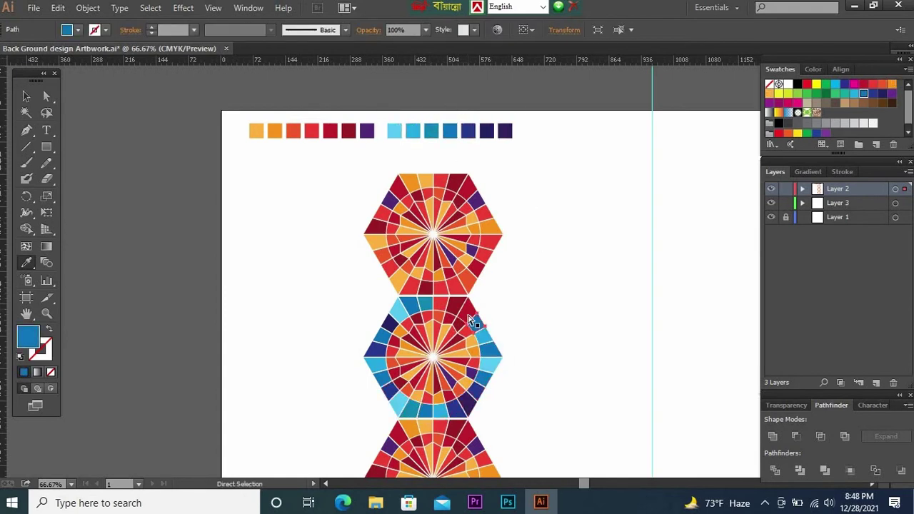
{"action": "left_click", "coordinate": [451, 306], "text": "ctrl"}
{"action": "left_click", "coordinate": [519, 129], "text": "ctrl"}
{"action": "key", "text": "ctrl+plus"}
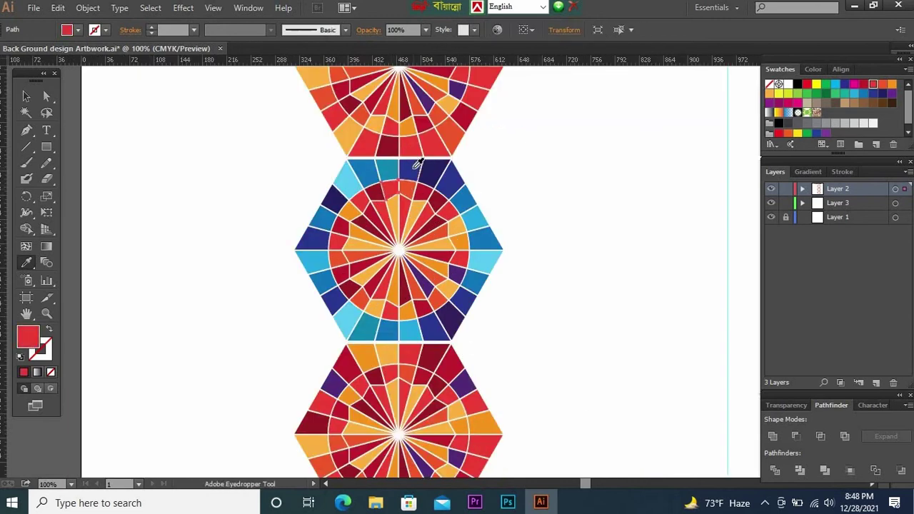
{"action": "left_click", "coordinate": [373, 192], "text": "ctrl"}
{"action": "left_click", "coordinate": [362, 207], "text": "ctrl"}
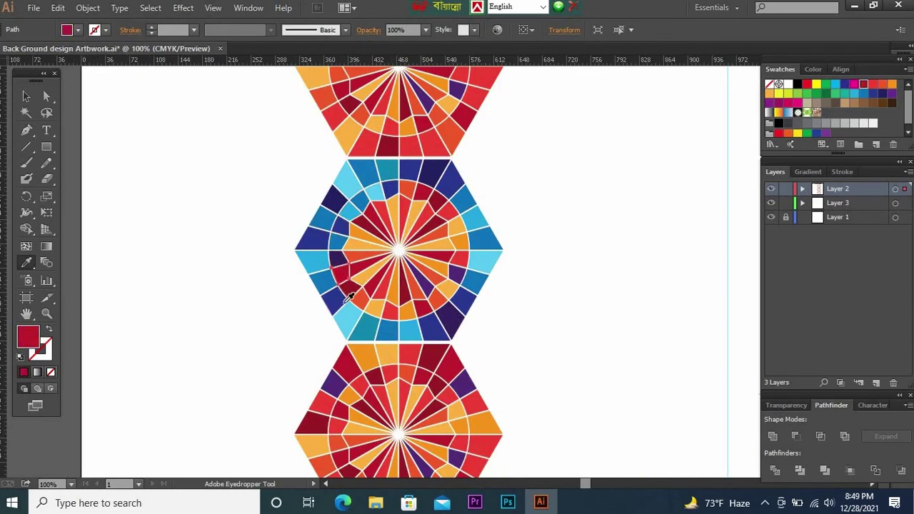
{"action": "left_click", "coordinate": [446, 288], "text": "ctrl"}
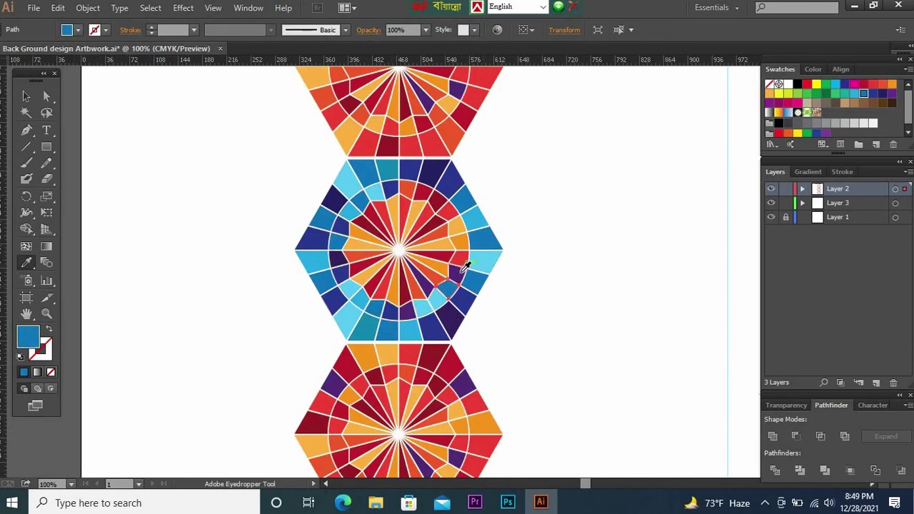
{"action": "left_click", "coordinate": [437, 201], "text": "ctrl"}
{"action": "left_click", "coordinate": [412, 179]}
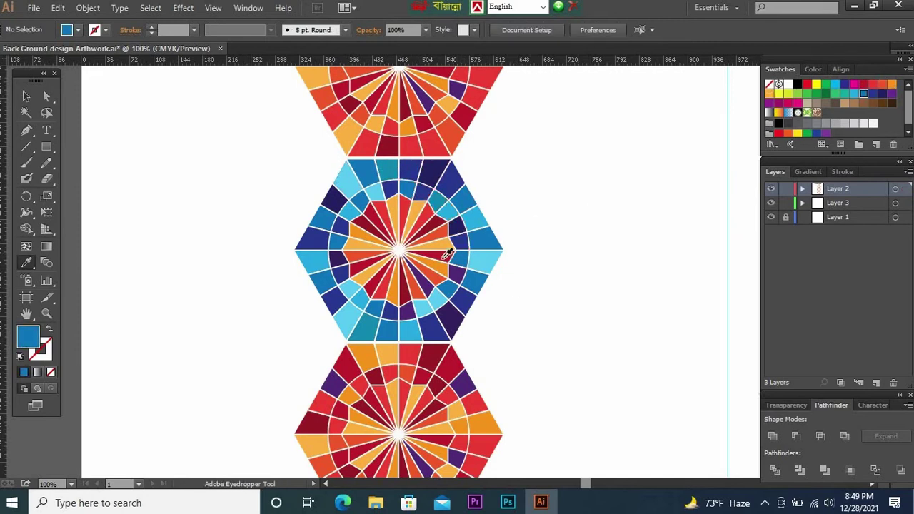
Recolour the inner red and orange wedges blue, navy and light cyan, leaving one red wedge
{"action": "left_click", "coordinate": [363, 200], "text": "ctrl"}
{"action": "left_click", "coordinate": [344, 243]}
{"action": "left_click", "coordinate": [366, 209], "text": "ctrl"}
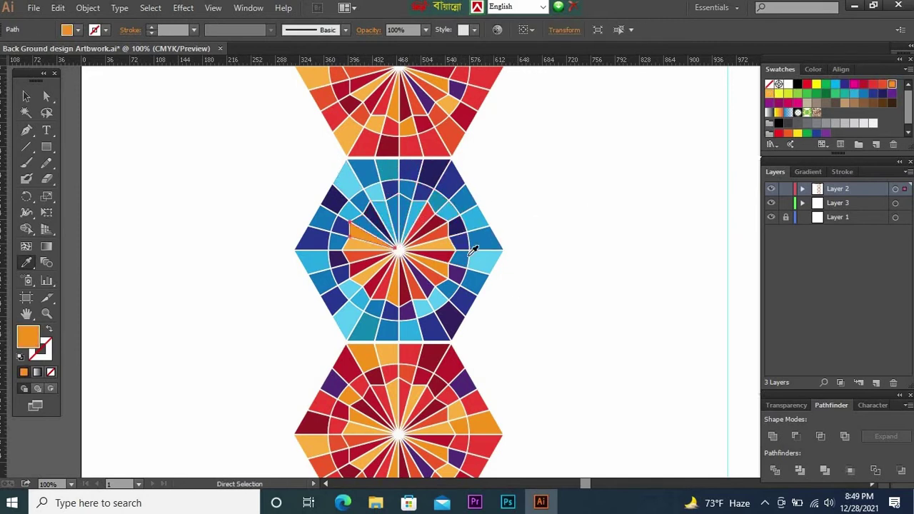
{"action": "left_click", "coordinate": [472, 250]}
{"action": "left_click", "coordinate": [378, 302], "text": "ctrl"}
{"action": "left_click", "coordinate": [435, 294]}
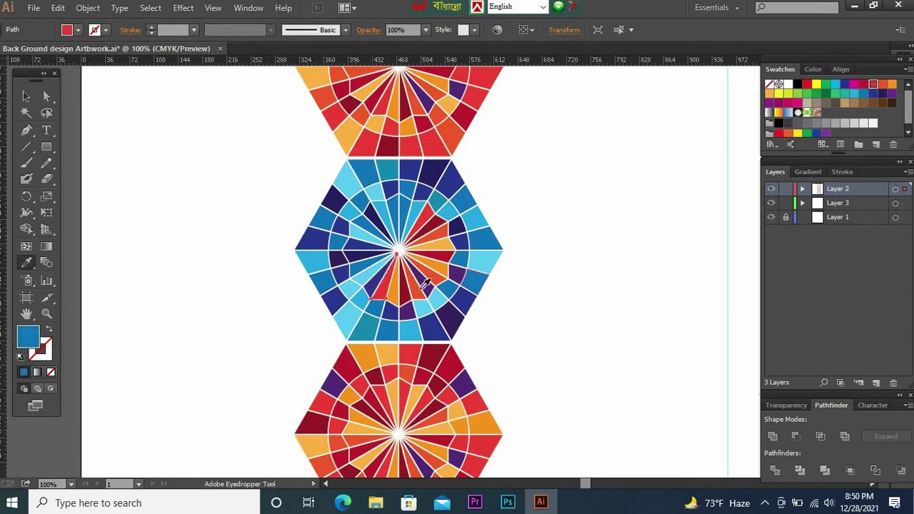
{"action": "left_click", "coordinate": [490, 292]}
{"action": "left_click", "coordinate": [400, 286], "text": "ctrl"}
{"action": "left_click", "coordinate": [429, 236]}
{"action": "left_click", "coordinate": [432, 275], "text": "ctrl"}
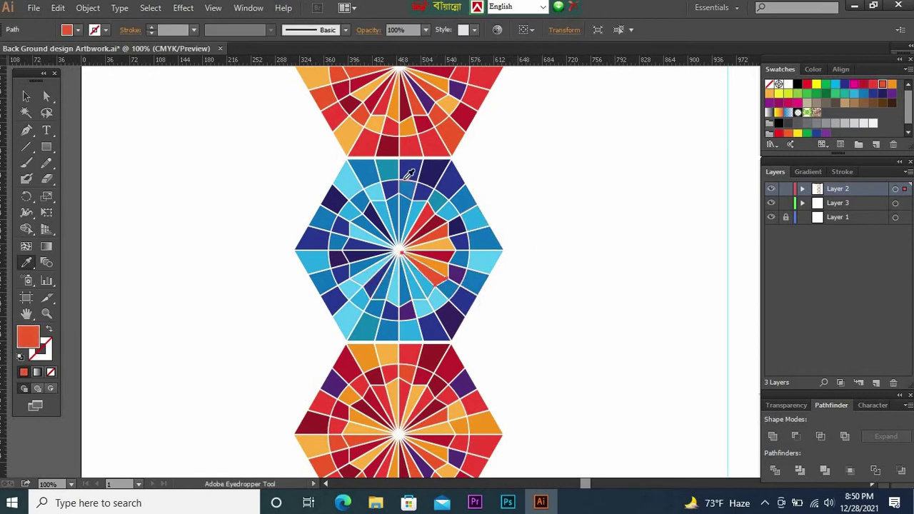
{"action": "left_click", "coordinate": [409, 174]}
{"action": "left_click", "coordinate": [440, 247], "text": "ctrl"}
{"action": "left_click", "coordinate": [438, 180]}
{"action": "left_click", "coordinate": [427, 217], "text": "ctrl"}
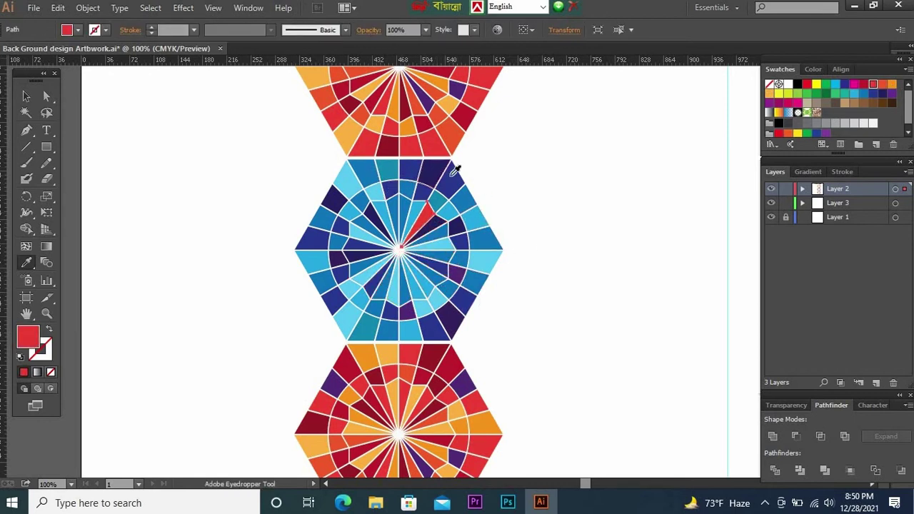
Recolour the five squares of the third swatch row from light grey to dark grey
{"action": "scroll", "coordinate": [400, 271], "scroll_direction": "up", "scroll_amount": 5}
{"action": "left_click", "coordinate": [437, 215], "text": "ctrl"}
{"action": "left_click", "coordinate": [831, 123]}
{"action": "left_click", "coordinate": [493, 214], "text": "ctrl"}
{"action": "left_click", "coordinate": [821, 123]}
{"action": "left_click", "coordinate": [520, 214], "text": "ctrl"}
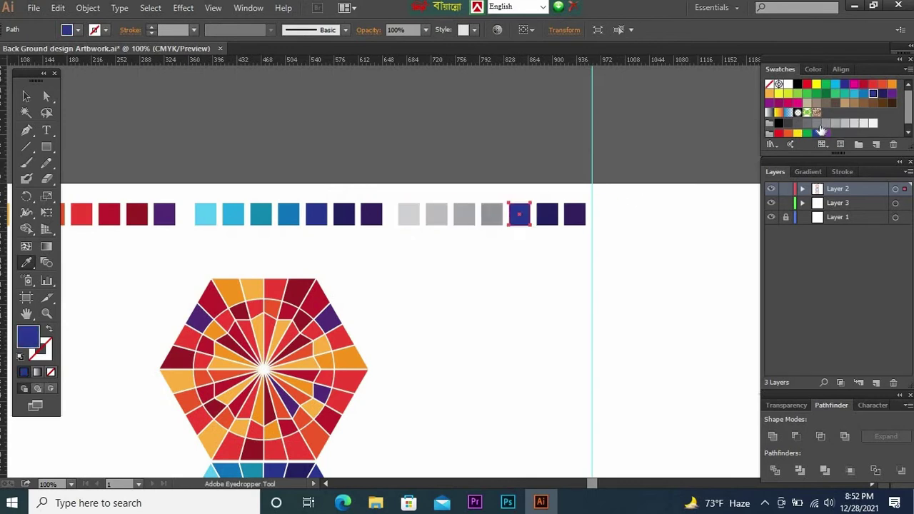
{"action": "left_click", "coordinate": [816, 123]}
{"action": "left_click", "coordinate": [547, 215], "text": "ctrl"}
{"action": "left_click", "coordinate": [807, 123]}
{"action": "left_click", "coordinate": [575, 214], "text": "ctrl"}
{"action": "left_click", "coordinate": [798, 123]}
Add a copy of the darkest grey square at the end of the swatch row
{"action": "left_click", "coordinate": [687, 222], "text": "ctrl"}
{"action": "left_click", "coordinate": [576, 217], "text": "ctrl"}
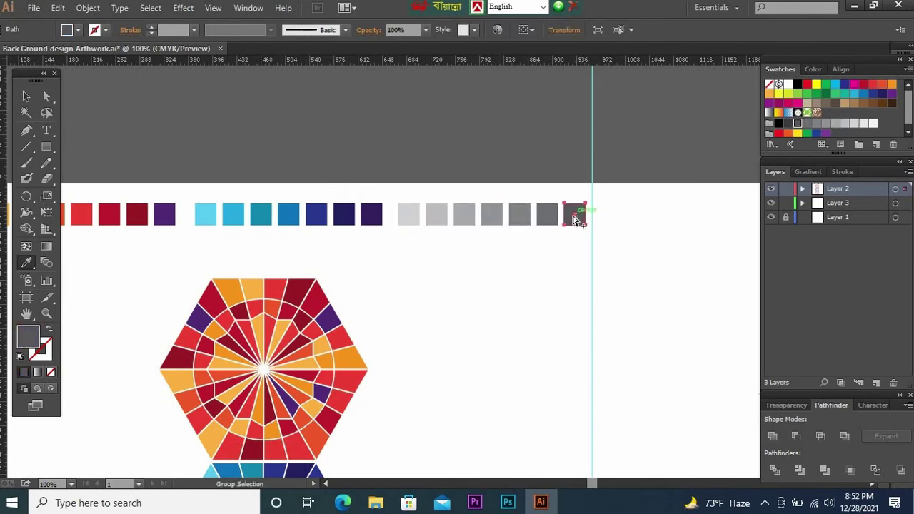
{"action": "left_click_drag", "start_coordinate": [589, 218], "coordinate": [607, 212]}
{"action": "left_click", "coordinate": [527, 312], "text": "ctrl"}
{"action": "key", "text": "ctrl+minus"}
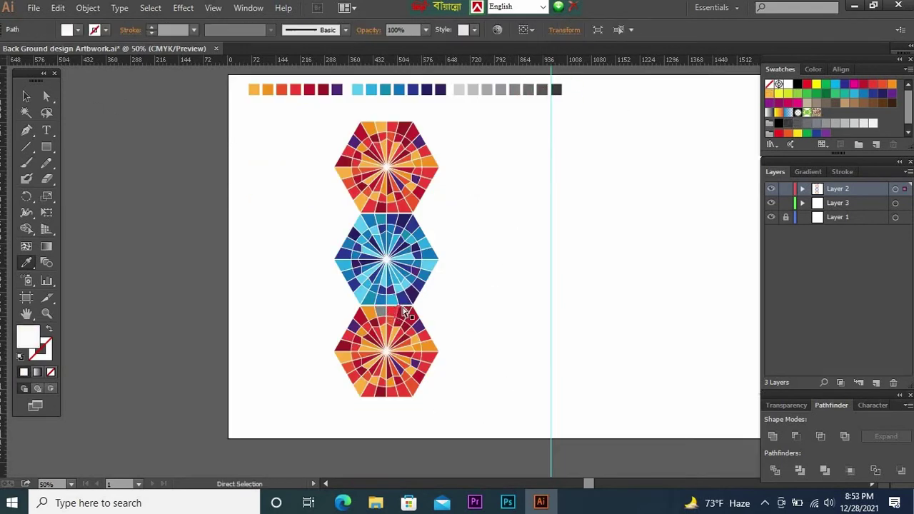
Turn the top, left and right outer pieces of the bottom hexagon grey
{"action": "left_click", "coordinate": [368, 314], "text": "ctrl"}
{"action": "left_click", "coordinate": [793, 123]}
{"action": "key", "text": "ctrl+plus"}
{"action": "key", "text": "ctrl+minus"}
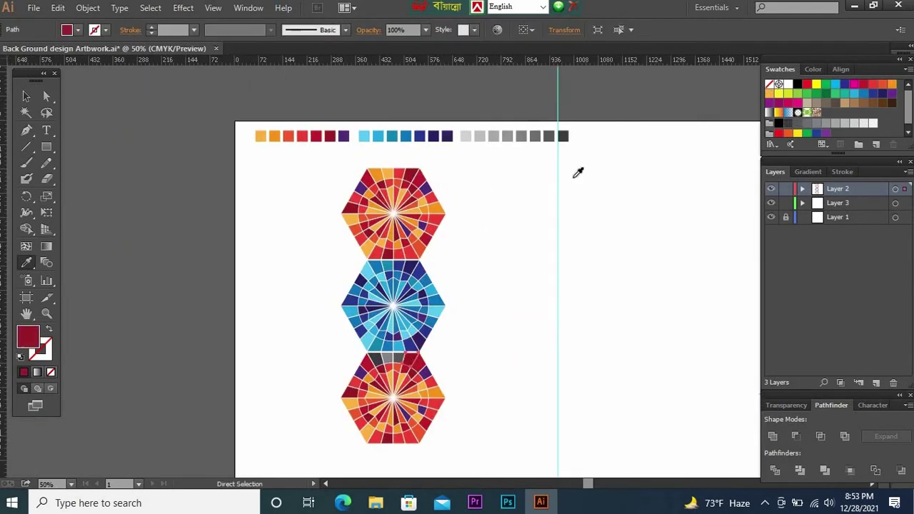
{"action": "left_click", "coordinate": [466, 136]}
{"action": "left_click", "coordinate": [359, 372], "text": "ctrl"}
{"action": "left_click", "coordinate": [481, 137]}
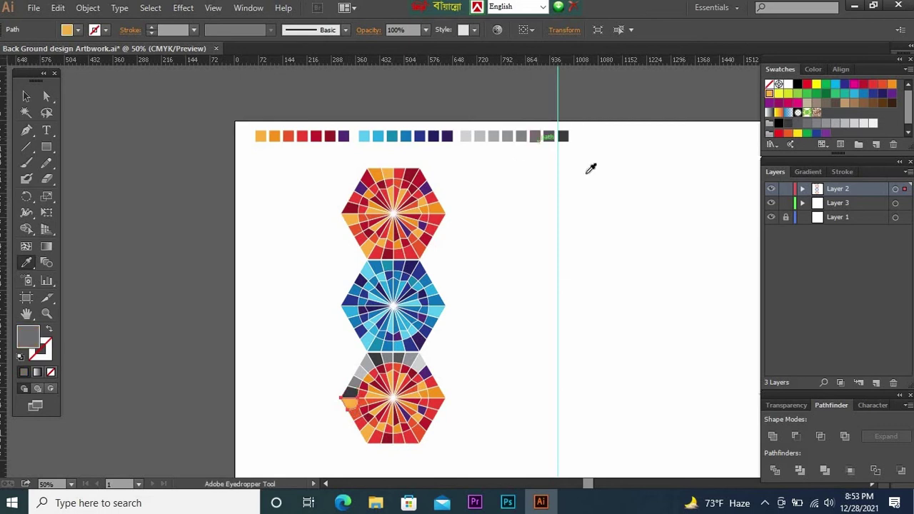
{"action": "left_click", "coordinate": [357, 422], "text": "ctrl"}
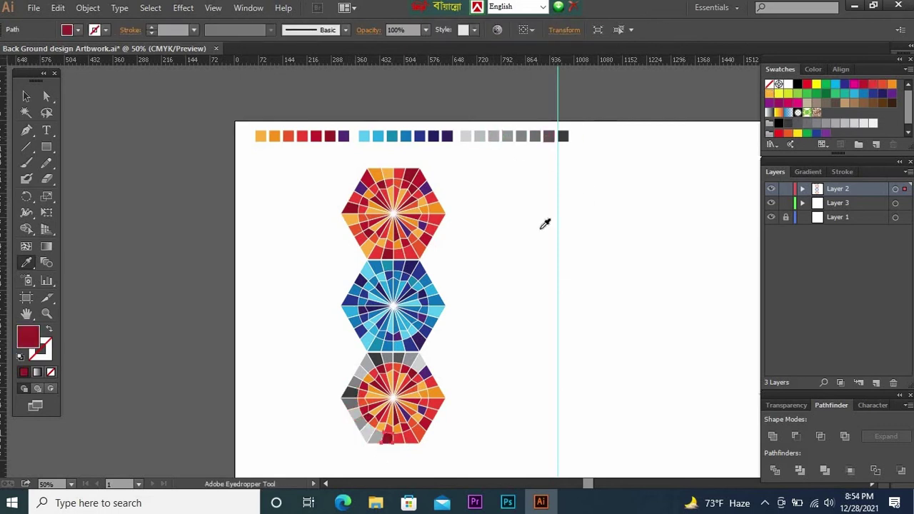
{"action": "left_click", "coordinate": [432, 420], "text": "alt"}
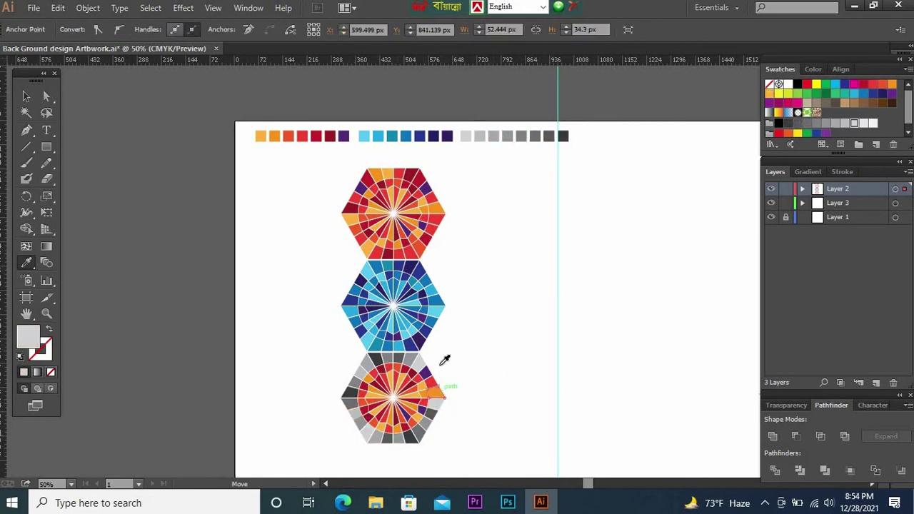
{"action": "left_click", "coordinate": [440, 364], "text": "alt"}
Grey the red, orange and purple wedges on the bottom hexagon's upper-right and right side
{"action": "left_click_drag", "start_coordinate": [327, 335], "coordinate": [474, 461]}
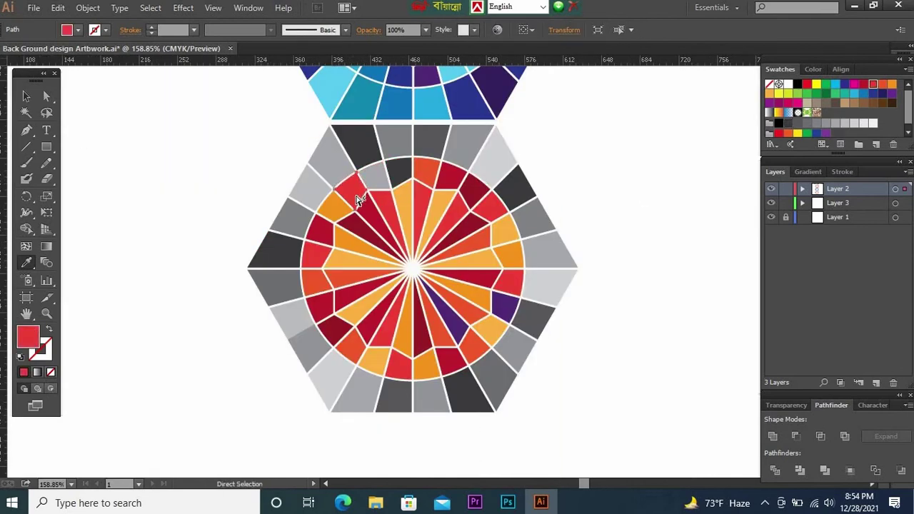
{"action": "left_click", "coordinate": [386, 204]}
{"action": "left_click", "coordinate": [422, 214], "text": "alt"}
{"action": "left_click", "coordinate": [458, 222], "text": "alt"}
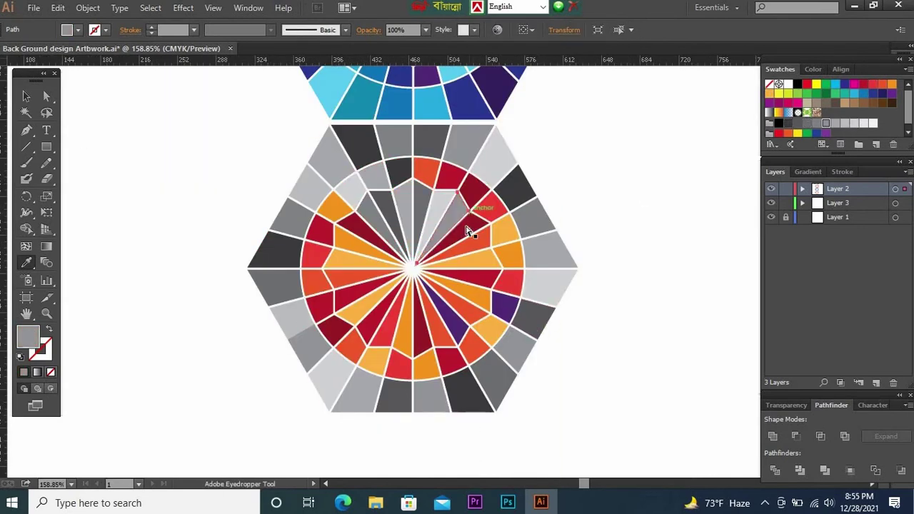
{"action": "left_click", "coordinate": [472, 242], "text": "alt"}
{"action": "left_click", "coordinate": [448, 172]}
{"action": "left_click", "coordinate": [479, 198]}
{"action": "left_click", "coordinate": [557, 253]}
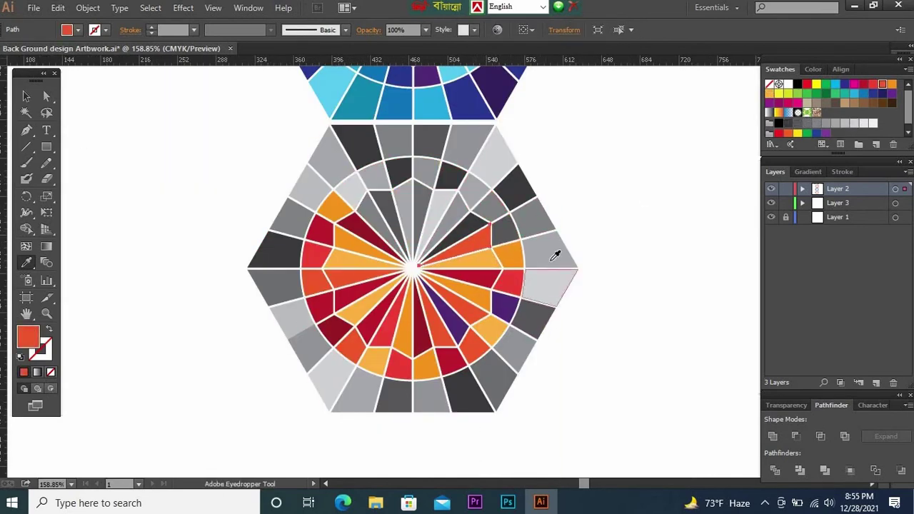
{"action": "left_click", "coordinate": [526, 290]}
{"action": "left_click", "coordinate": [523, 329]}
{"action": "left_click", "coordinate": [464, 282]}
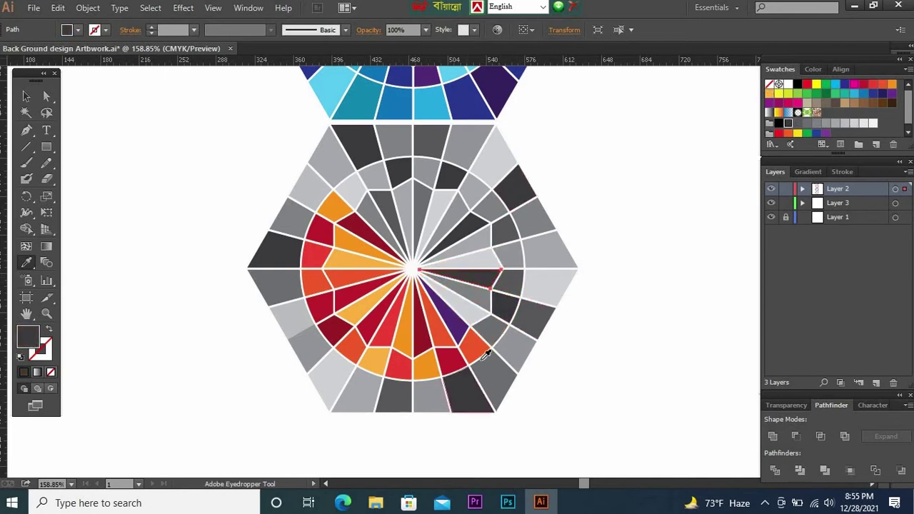
{"action": "left_click", "coordinate": [464, 325]}
Grey the remaining lower and lower-left wedges of the bottom hexagon
{"action": "left_click", "coordinate": [477, 284]}
{"action": "left_click", "coordinate": [439, 318]}
{"action": "left_click", "coordinate": [408, 347]}
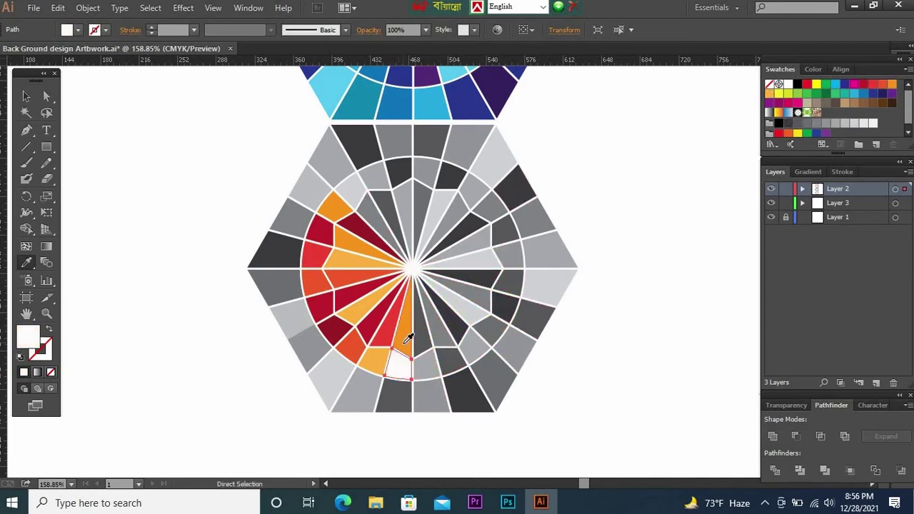
{"action": "left_click", "coordinate": [424, 207]}
{"action": "left_click", "coordinate": [364, 321]}
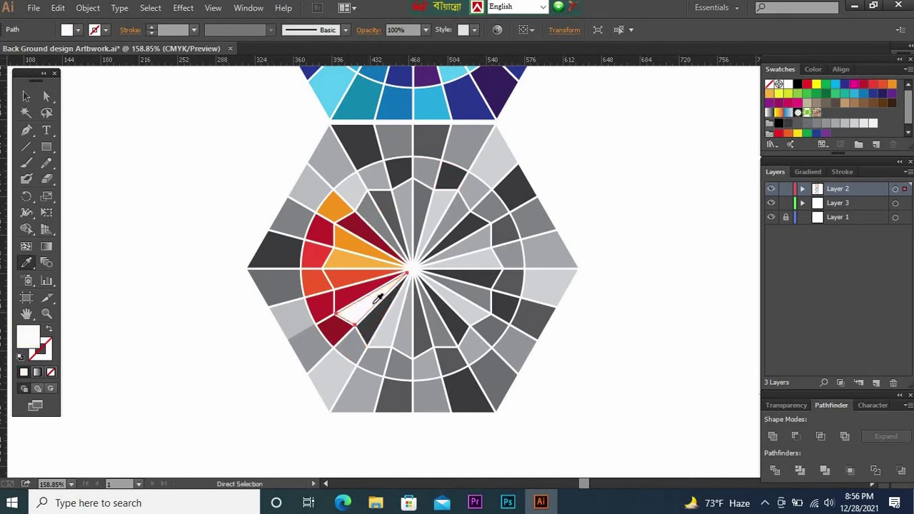
{"action": "left_click", "coordinate": [377, 285]}
{"action": "left_click", "coordinate": [355, 308]}
{"action": "key", "text": "ctrl+z"}
{"action": "key", "text": "ctrl+z"}
{"action": "key", "text": "ctrl+z"}
{"action": "key", "text": "ctrl+z"}
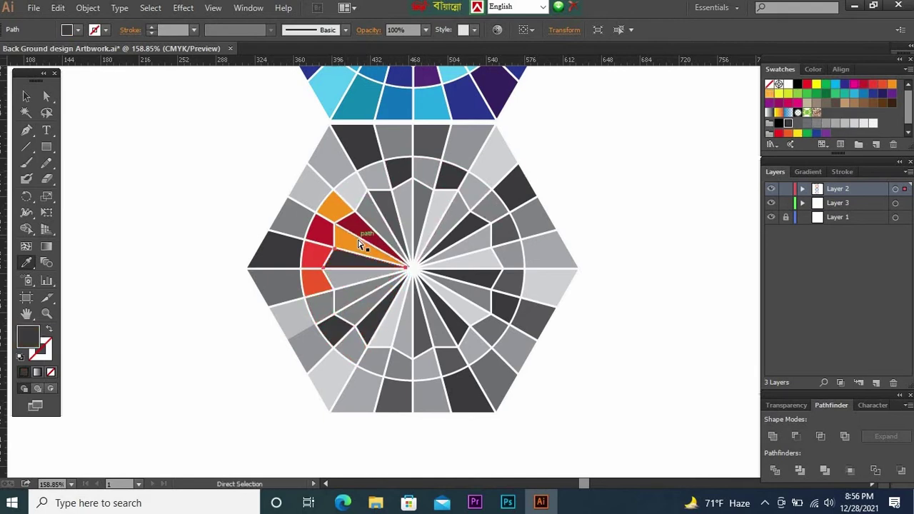
{"action": "key", "text": "ctrl+z"}
{"action": "key", "text": "ctrl+z"}
{"action": "key", "text": "ctrl+z"}
{"action": "key", "text": "ctrl+z"}
{"action": "key", "text": "ctrl+z"}
{"action": "scroll", "coordinate": [616, 337], "scroll_direction": "down", "scroll_amount": 1}
{"action": "key", "text": "ctrl+z"}
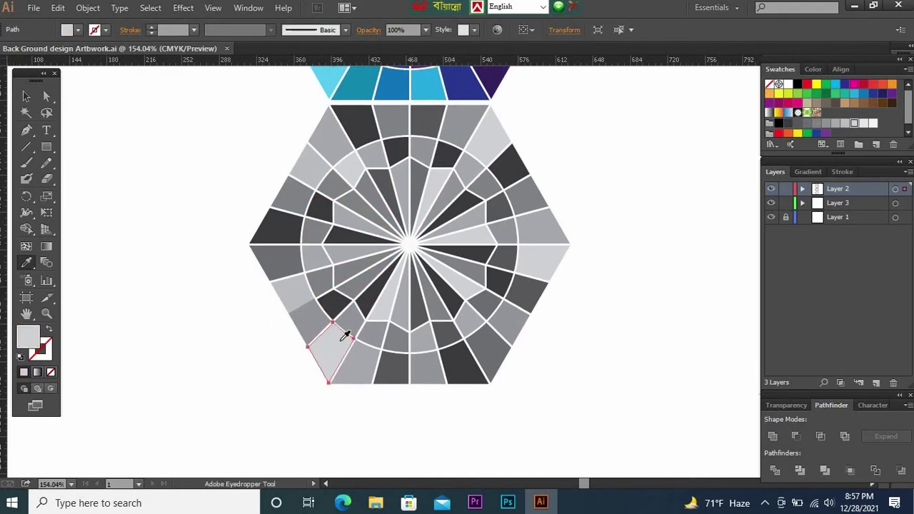
{"action": "key", "text": "ctrl+z"}
{"action": "key", "text": "ctrl+z"}
{"action": "key", "text": "ctrl+z"}
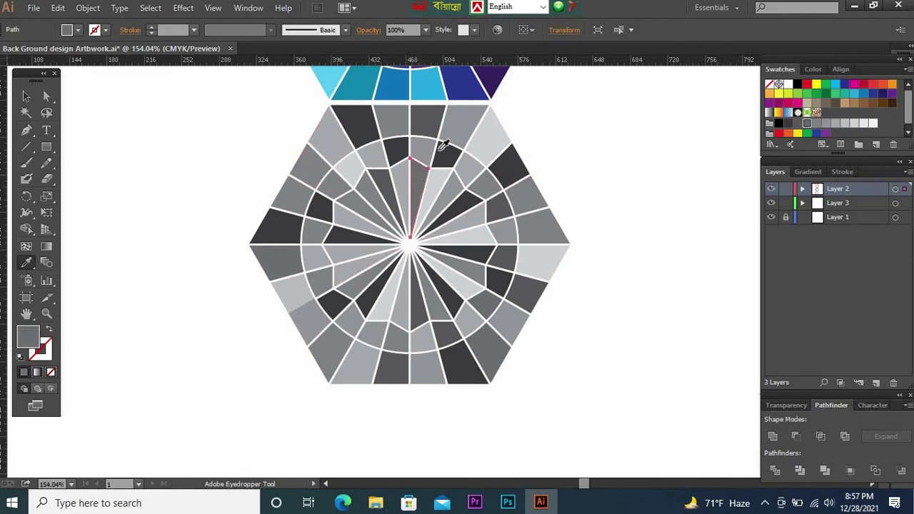
Copy the swatch row down to the bottom of the artboard
{"action": "key", "text": "ctrl+minus"}
{"action": "key", "text": "ctrl+minus"}
{"action": "key", "text": "ctrl+minus"}
{"action": "key", "text": "v"}
{"action": "left_click", "coordinate": [367, 112]}
{"action": "left_click_drag", "start_coordinate": [367, 112], "coordinate": [369, 444]}
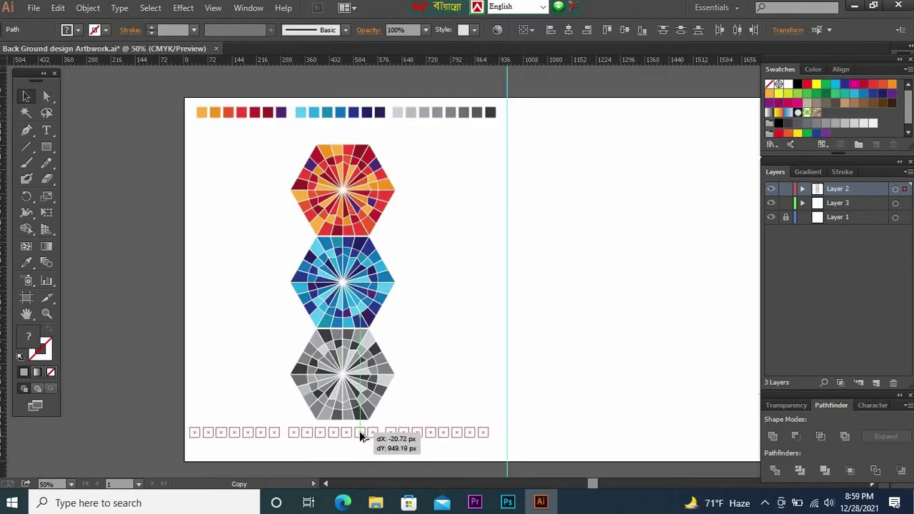
{"action": "left_click", "coordinate": [588, 303]}
Duplicate the blue and grey hexagons up and to the right
{"action": "left_click", "coordinate": [349, 290]}
{"action": "left_click", "coordinate": [343, 376], "text": "shift"}
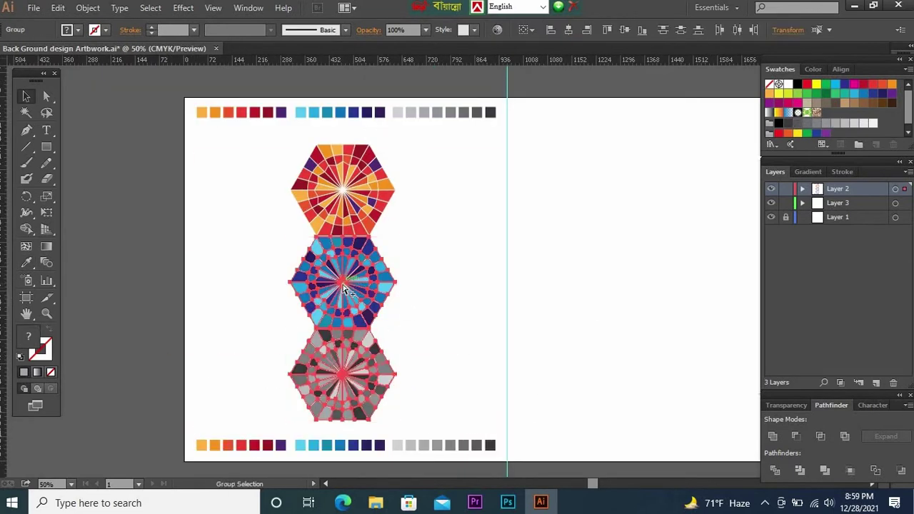
{"action": "key", "text": "ctrl+plus"}
{"action": "key", "text": "ctrl+plus"}
{"action": "scroll", "coordinate": [545, 154], "scroll_direction": "up", "scroll_amount": 3}
{"action": "left_click_drag", "start_coordinate": [284, 271], "coordinate": [455, 176]}
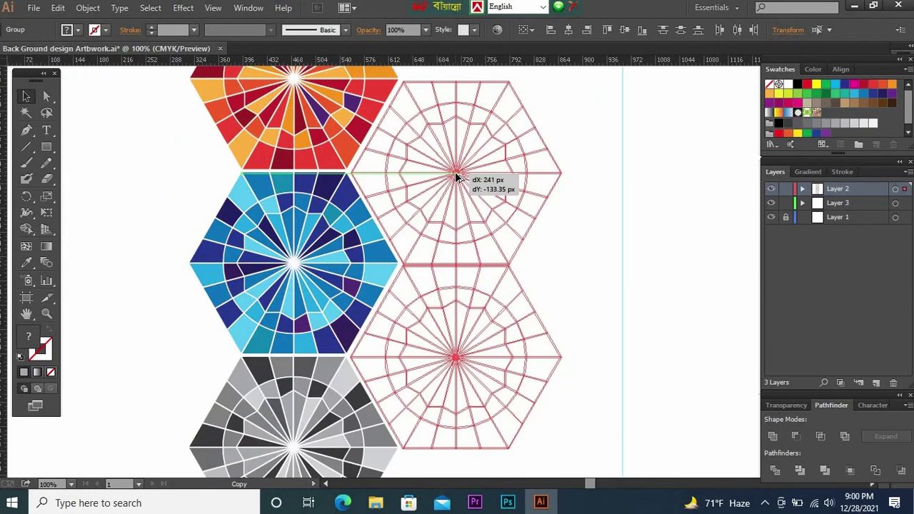
{"action": "left_click", "coordinate": [620, 247]}
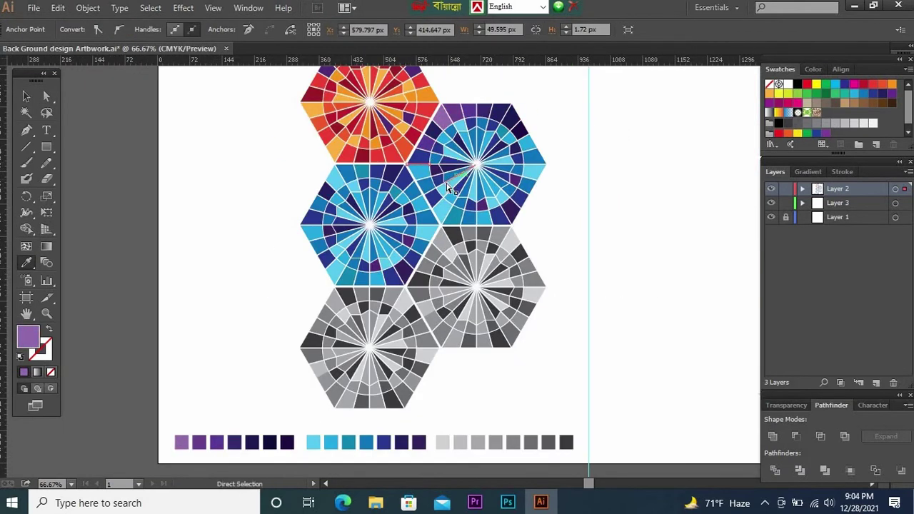
Recolour the upper-right hexagon's dark-blue and light-blue cells and lower wedges purple
{"action": "left_click", "coordinate": [227, 440]}
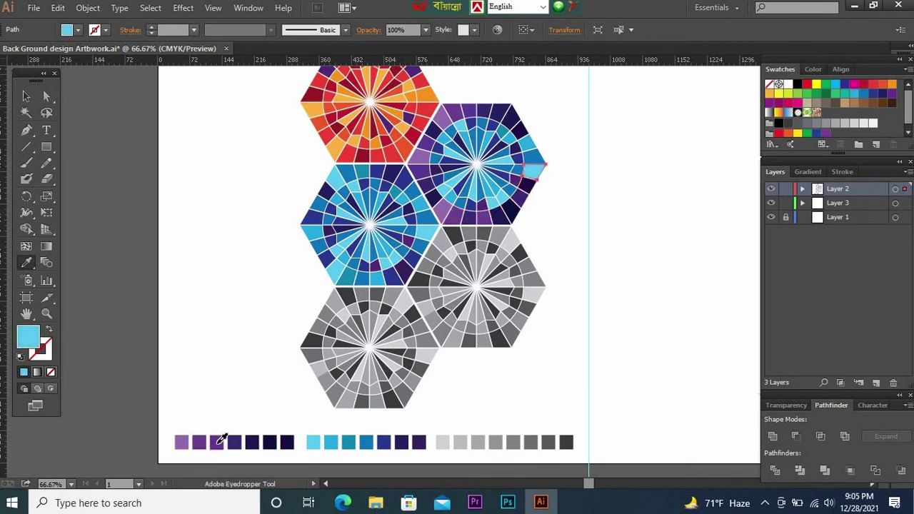
{"action": "left_click", "coordinate": [203, 440]}
{"action": "scroll", "coordinate": [541, 114], "scroll_direction": "up", "scroll_amount": 4}
{"action": "left_click", "coordinate": [439, 137], "text": "ctrl"}
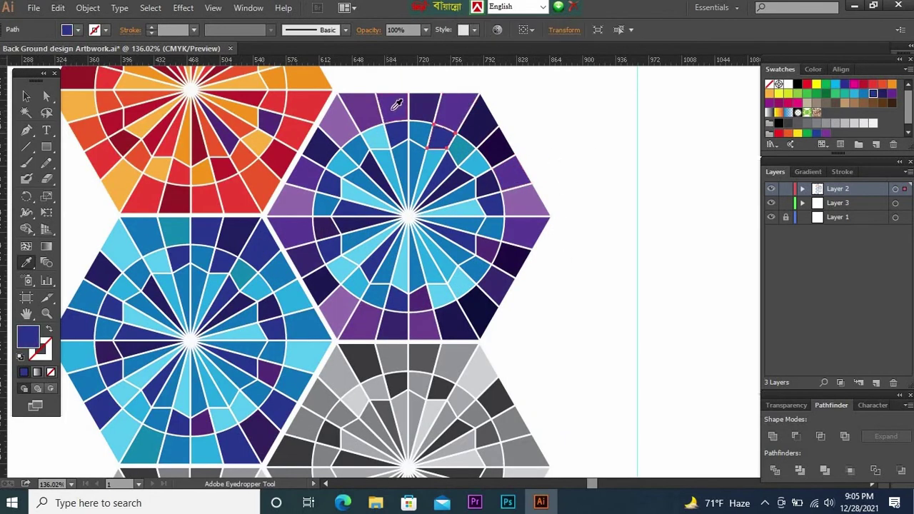
{"action": "left_click", "coordinate": [522, 196]}
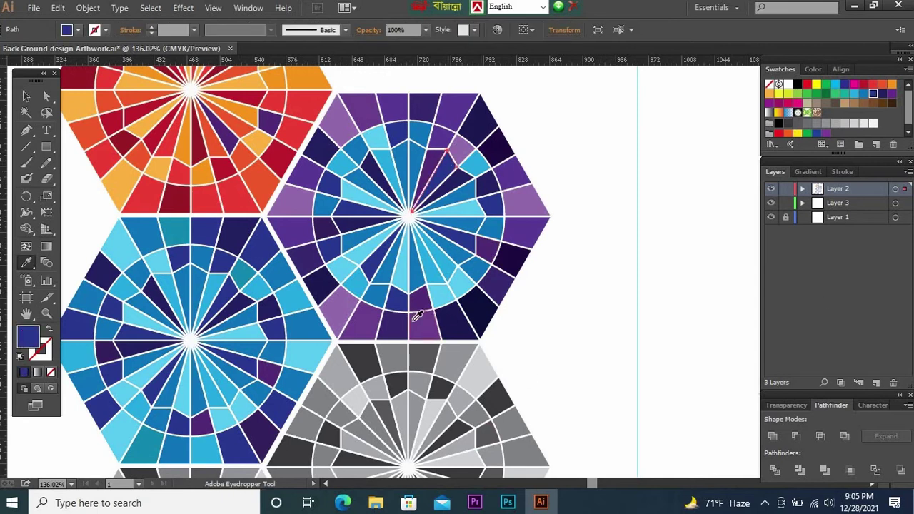
{"action": "left_click", "coordinate": [476, 214], "text": "ctrl"}
{"action": "left_click", "coordinate": [469, 225], "text": "ctrl"}
{"action": "left_click", "coordinate": [464, 270], "text": "ctrl"}
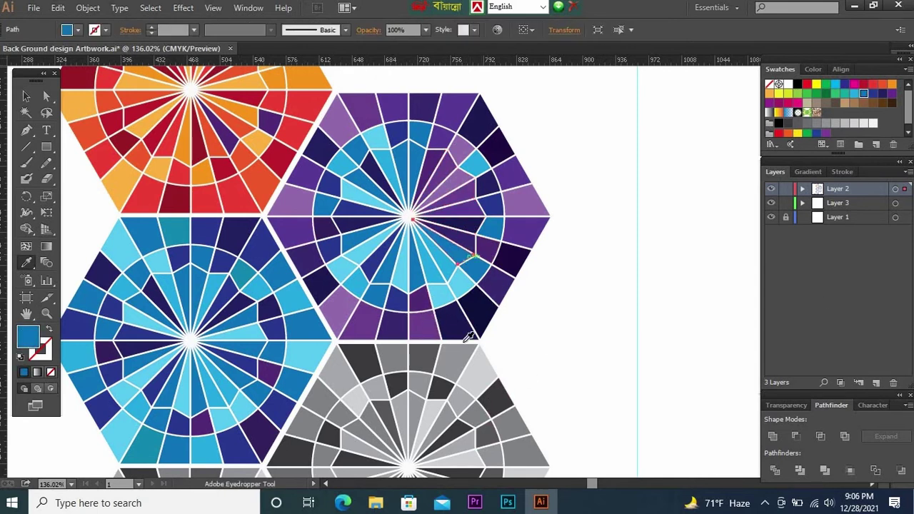
{"action": "left_click", "coordinate": [419, 265]}
Turn the upper-right hexagon's top, left and light-blue ring cells purple
{"action": "left_click", "coordinate": [350, 214], "text": "ctrl"}
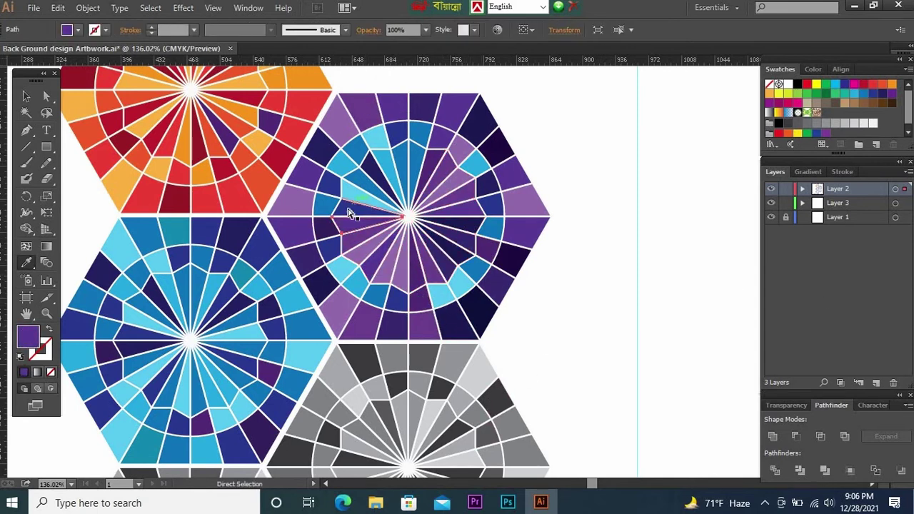
{"action": "left_click", "coordinate": [420, 134], "text": "ctrl"}
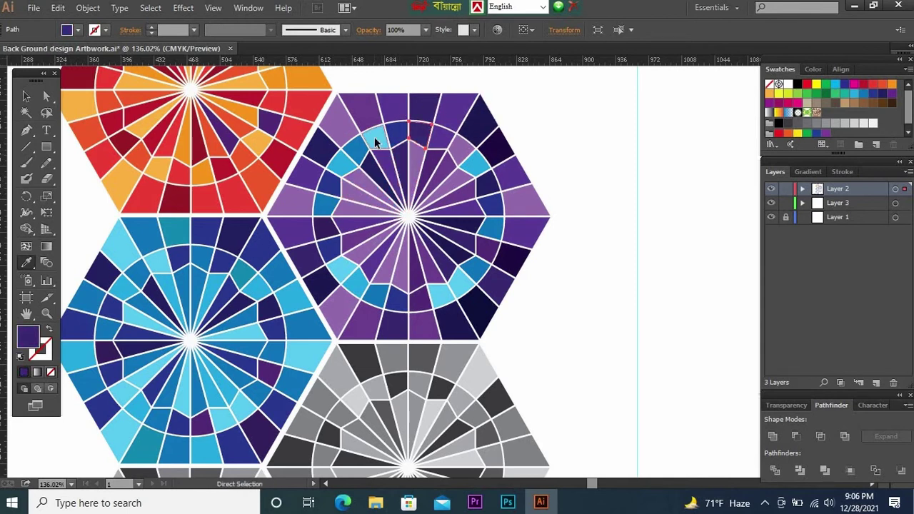
{"action": "left_click", "coordinate": [375, 141]}
{"action": "left_click", "coordinate": [330, 185], "text": "ctrl"}
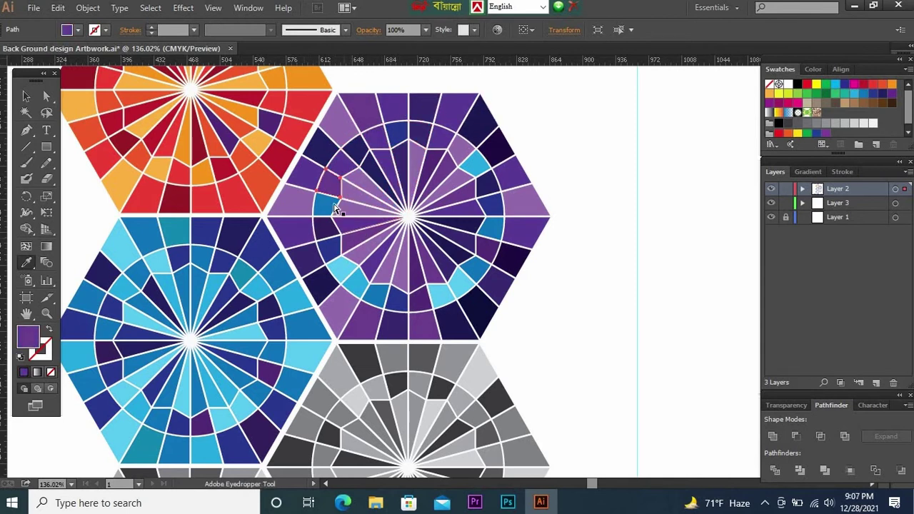
{"action": "left_click", "coordinate": [462, 149]}
{"action": "left_click", "coordinate": [442, 294], "text": "ctrl"}
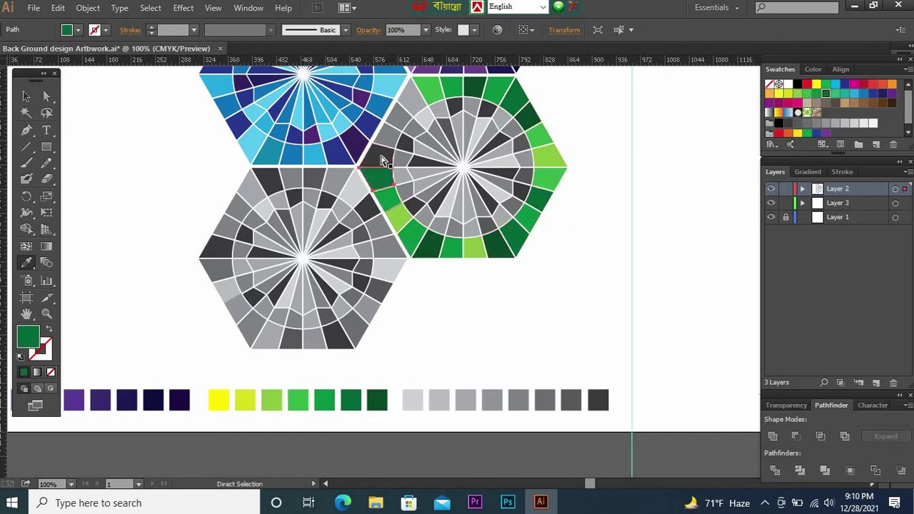
Fill cells and wedges of the green hexagon with medium green, yellow and yellow-green
{"action": "scroll", "coordinate": [642, 175], "scroll_direction": "up", "scroll_amount": 3}
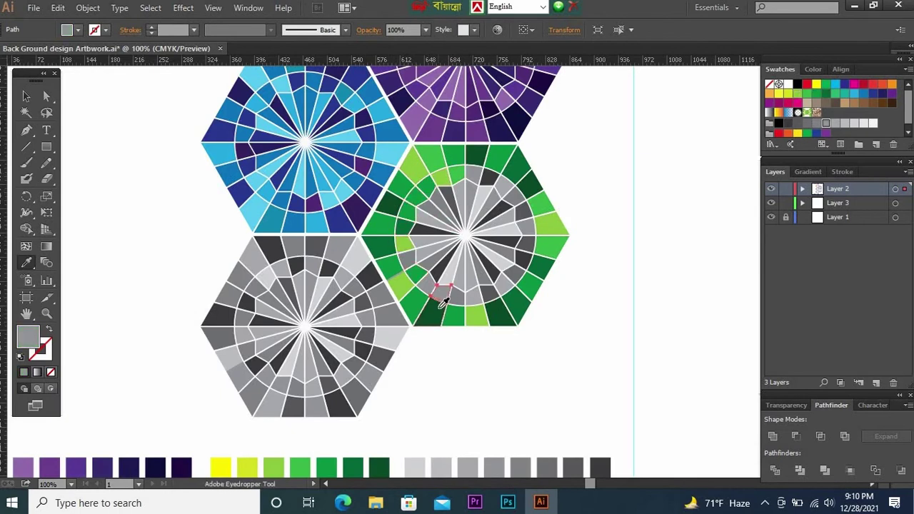
{"action": "left_click", "coordinate": [471, 293], "text": "ctrl"}
{"action": "left_click", "coordinate": [511, 286]}
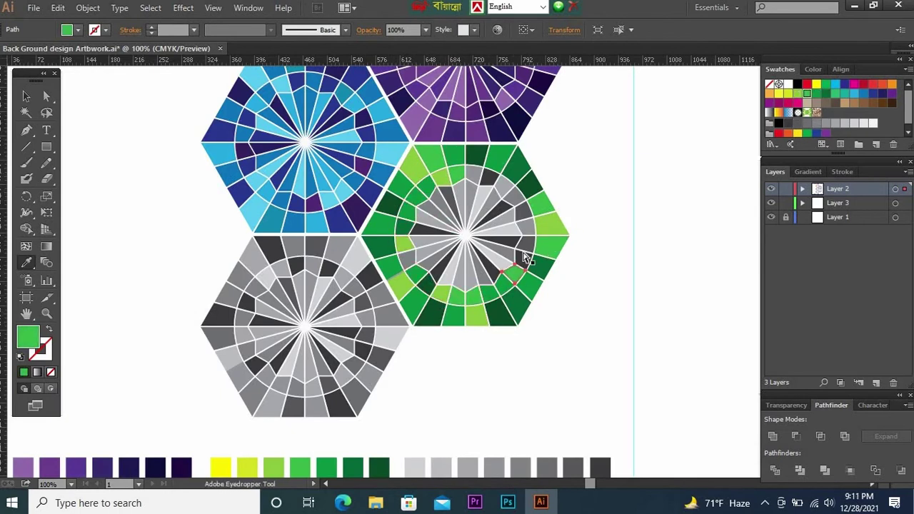
{"action": "left_click", "coordinate": [464, 171]}
{"action": "left_click", "coordinate": [483, 205], "text": "ctrl"}
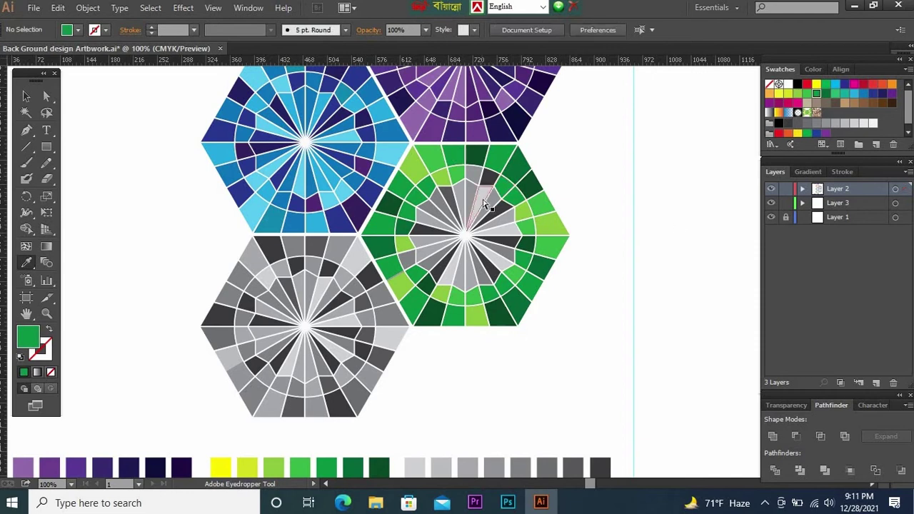
{"action": "left_click", "coordinate": [514, 246], "text": "ctrl"}
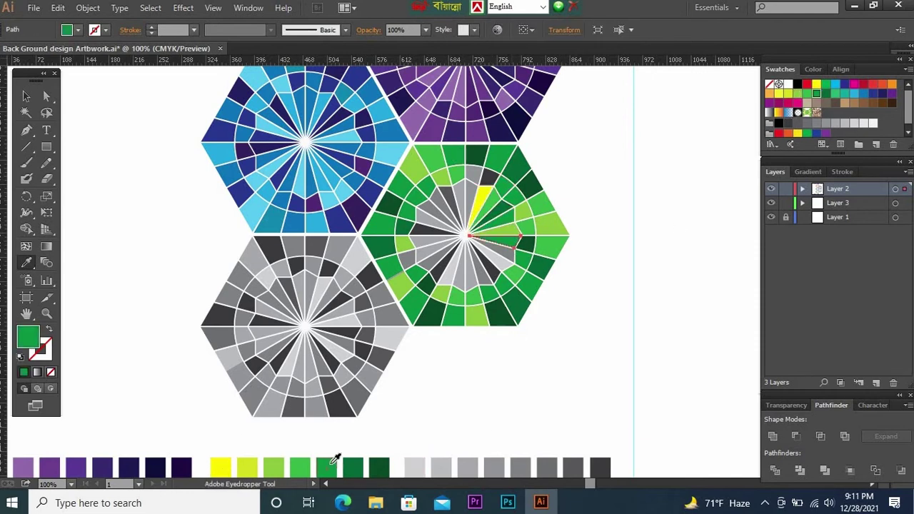
{"action": "left_click", "coordinate": [221, 467]}
{"action": "left_click", "coordinate": [470, 275], "text": "ctrl"}
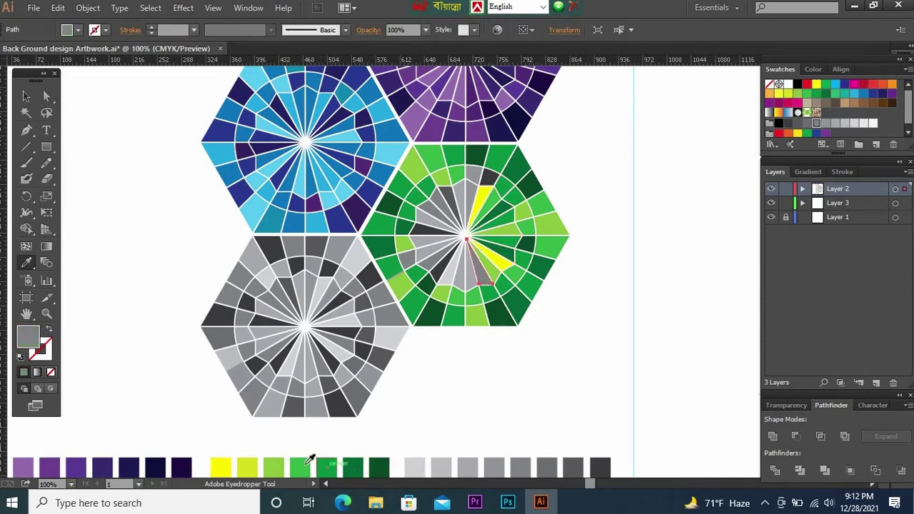
{"action": "left_click", "coordinate": [247, 467]}
Fill the remaining grey wedges with yellow-green, then zoom out to view all hexagons
{"action": "left_click", "coordinate": [441, 277], "text": "ctrl"}
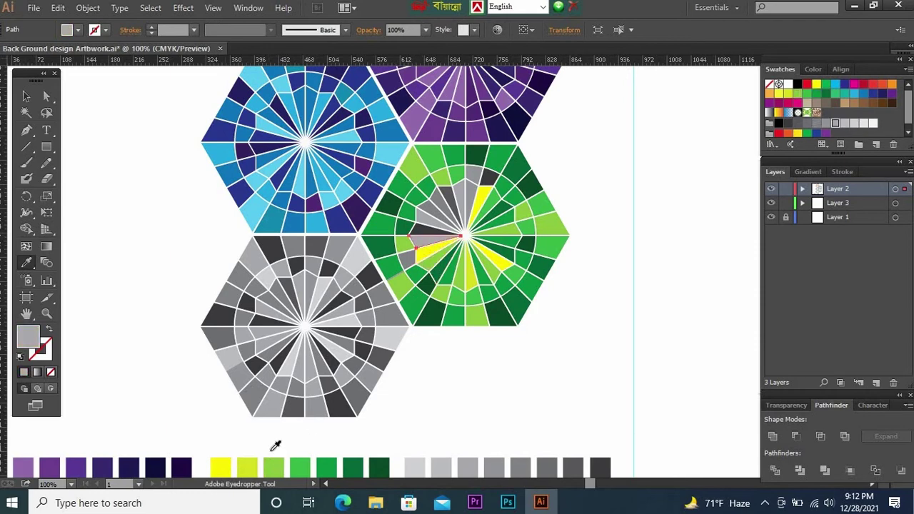
{"action": "left_click", "coordinate": [439, 199], "text": "ctrl"}
{"action": "left_click", "coordinate": [247, 467]}
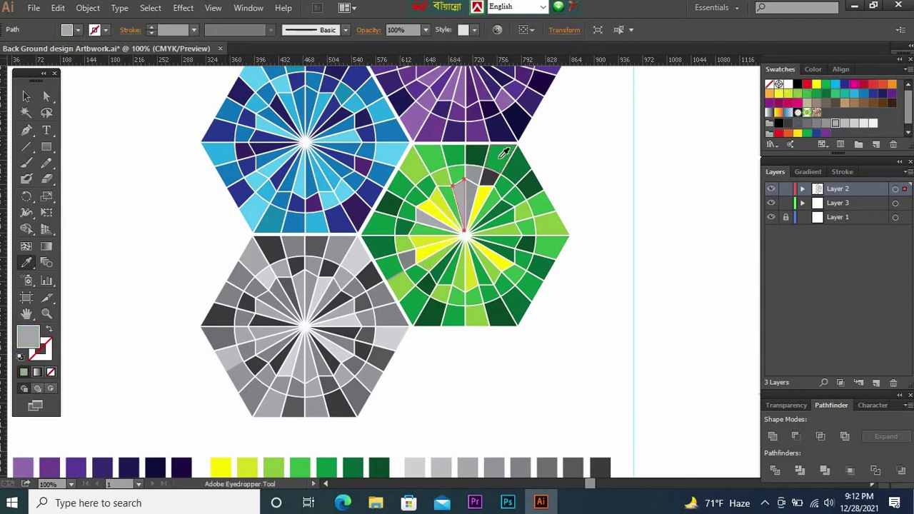
{"action": "left_click", "coordinate": [481, 180], "text": "ctrl"}
{"action": "left_click", "coordinate": [475, 175]}
{"action": "left_click", "coordinate": [432, 211], "text": "ctrl"}
{"action": "left_click", "coordinate": [428, 209]}
{"action": "left_click", "coordinate": [476, 174], "text": "ctrl"}
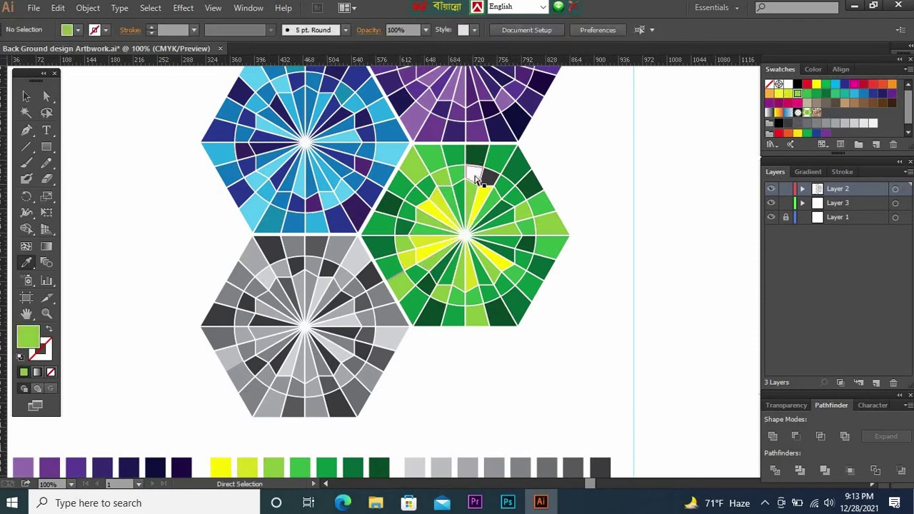
{"action": "key", "text": "ctrl+0"}
{"action": "key", "text": "ctrl+plus"}
Duplicate the purple and green hexagons onto the left side of the honeycomb
{"action": "left_click", "coordinate": [26, 95]}
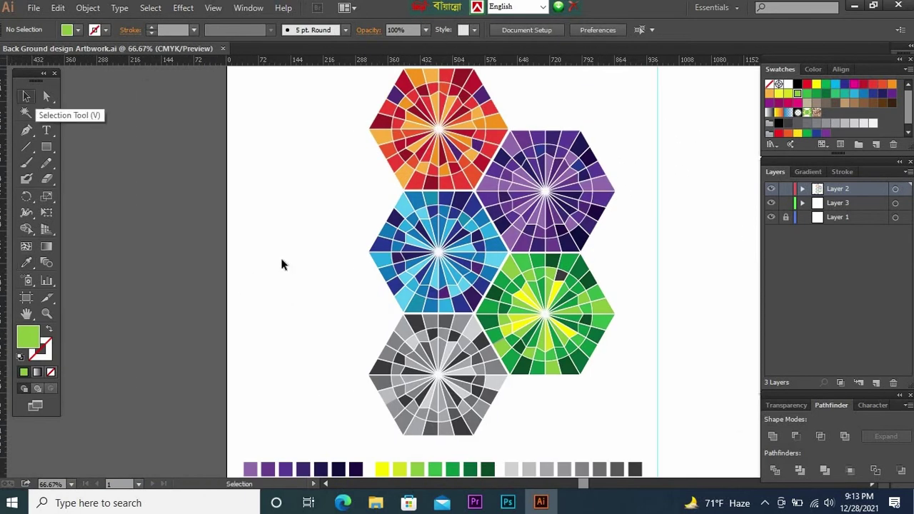
{"action": "left_click", "coordinate": [548, 193]}
{"action": "left_click", "coordinate": [554, 319], "text": "shift"}
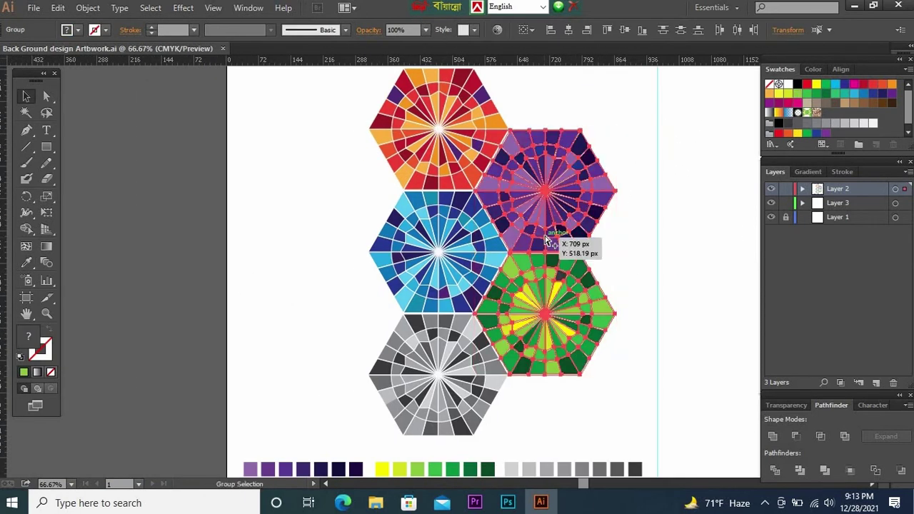
{"action": "left_click_drag", "start_coordinate": [547, 240], "coordinate": [331, 236]}
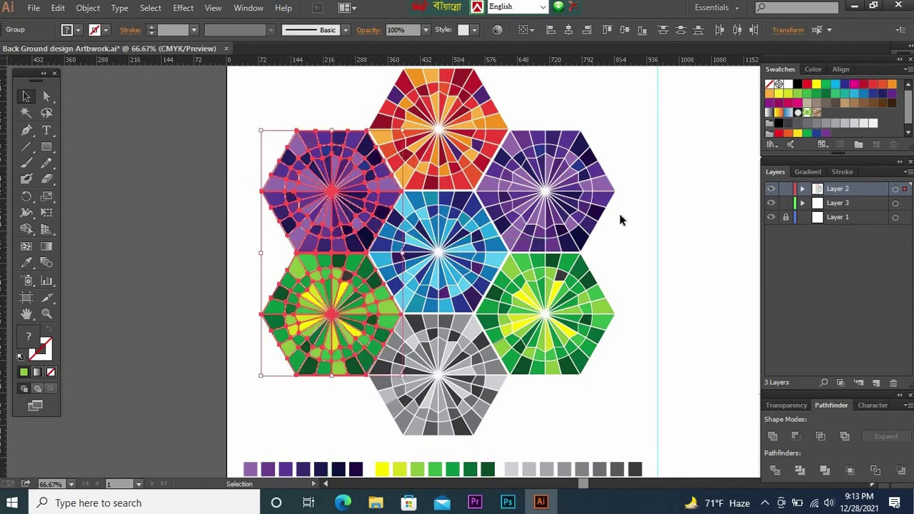
{"action": "left_click", "coordinate": [667, 205]}
Switch to Direct Selection and select the pink and magenta sample squares
{"action": "left_click", "coordinate": [330, 195]}
{"action": "left_click", "coordinate": [327, 318], "text": "shift"}
{"action": "left_click", "coordinate": [489, 271]}
{"action": "scroll", "coordinate": [588, 362], "scroll_direction": "up", "scroll_amount": 2}
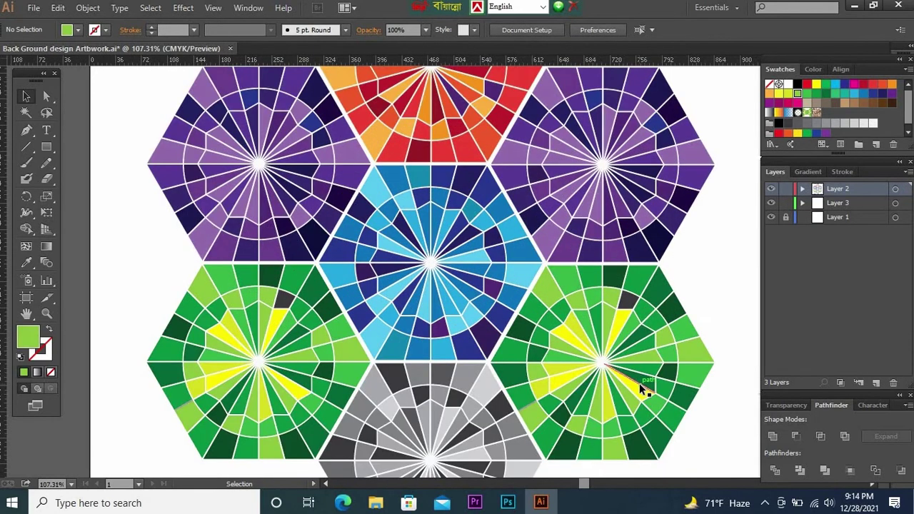
{"action": "key", "text": "a"}
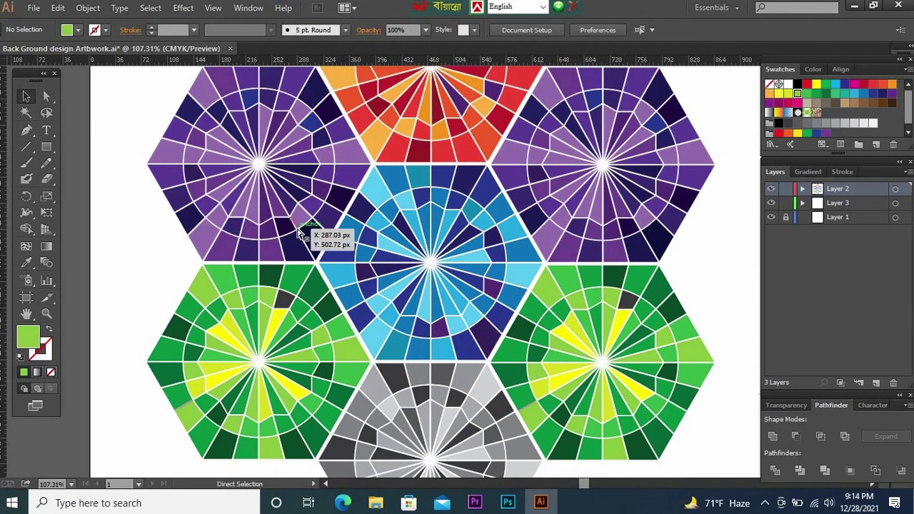
{"action": "left_click", "coordinate": [246, 285], "text": "shift"}
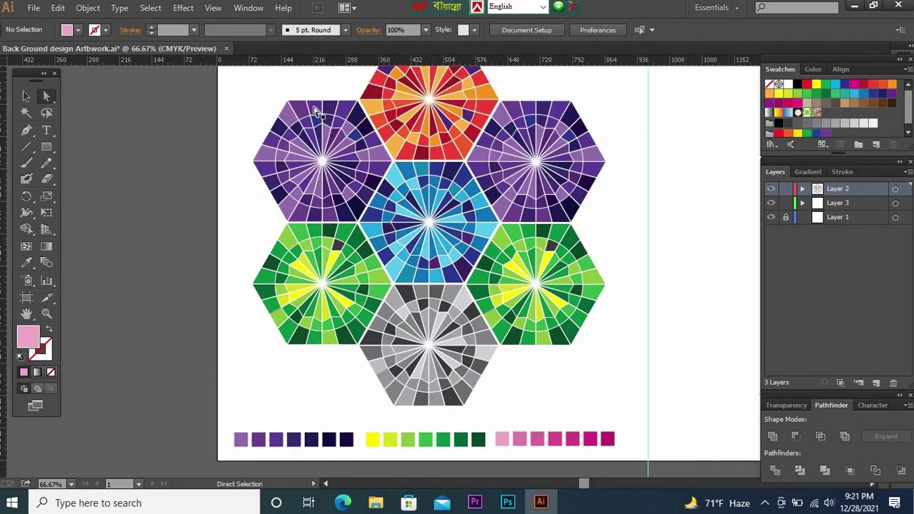
Recolour a top-left cell of the purple hexagon copy with sampled magenta
{"action": "key", "text": "ctrl+z"}
{"action": "key", "text": "i"}
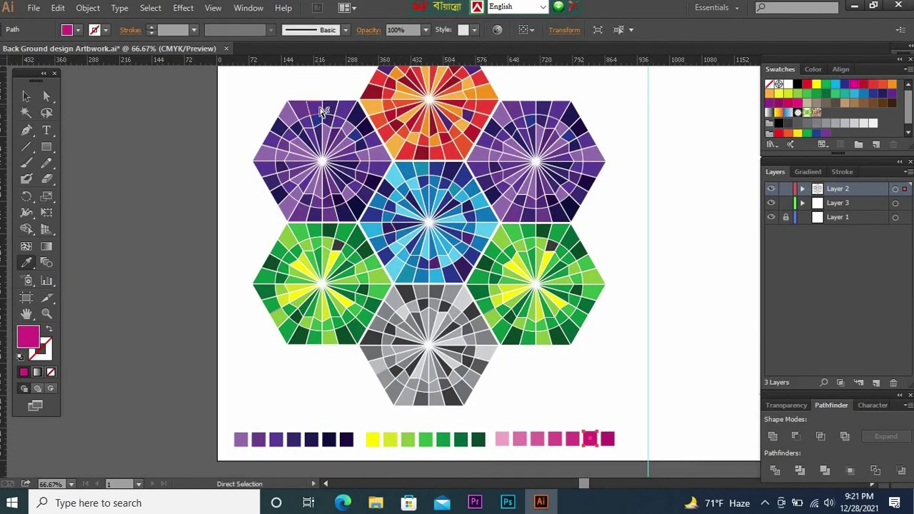
{"action": "key", "text": "a"}
{"action": "left_click", "coordinate": [286, 119]}
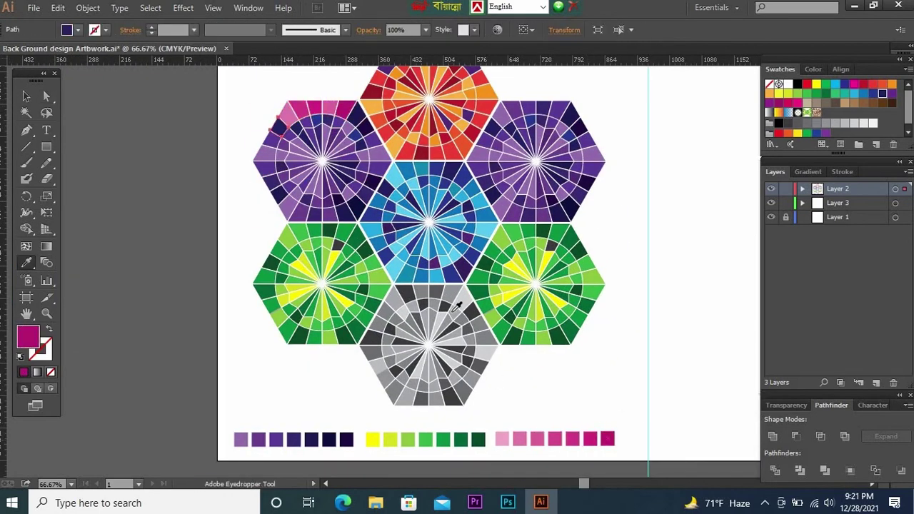
{"action": "key", "text": "ctrl+z"}
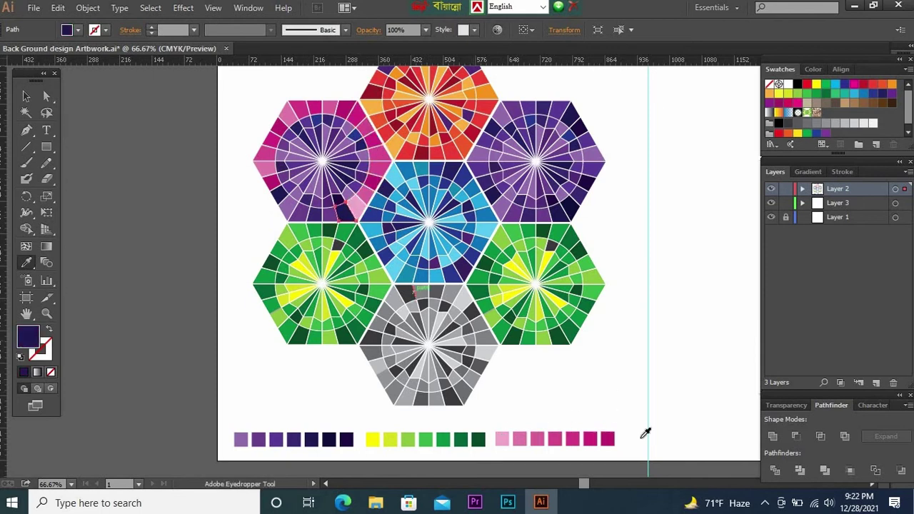
{"action": "left_click", "coordinate": [590, 439]}
{"action": "scroll", "coordinate": [285, 100], "scroll_direction": "up", "scroll_amount": 3}
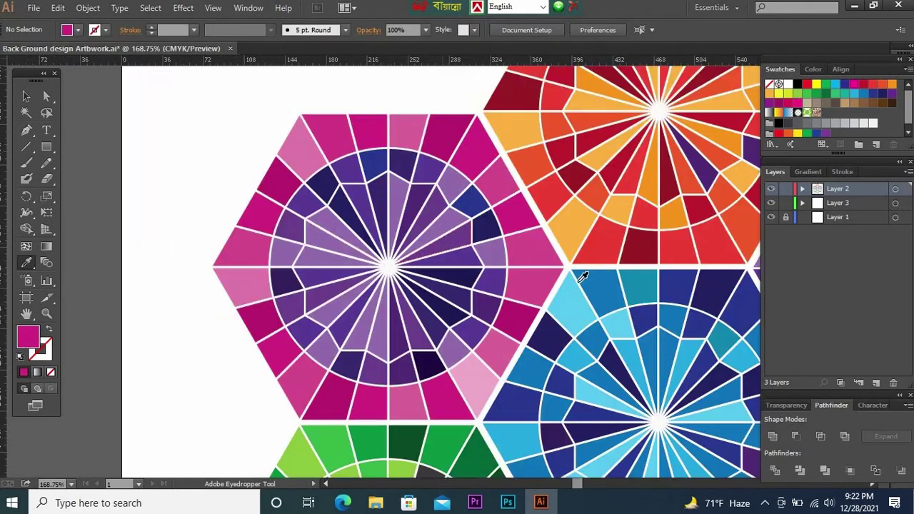
{"action": "scroll", "coordinate": [321, 107], "scroll_direction": "down", "scroll_amount": 1}
Recolour cells right of centre, near the bottom and at the top in magenta and pink
{"action": "left_click", "coordinate": [492, 233], "text": "ctrl"}
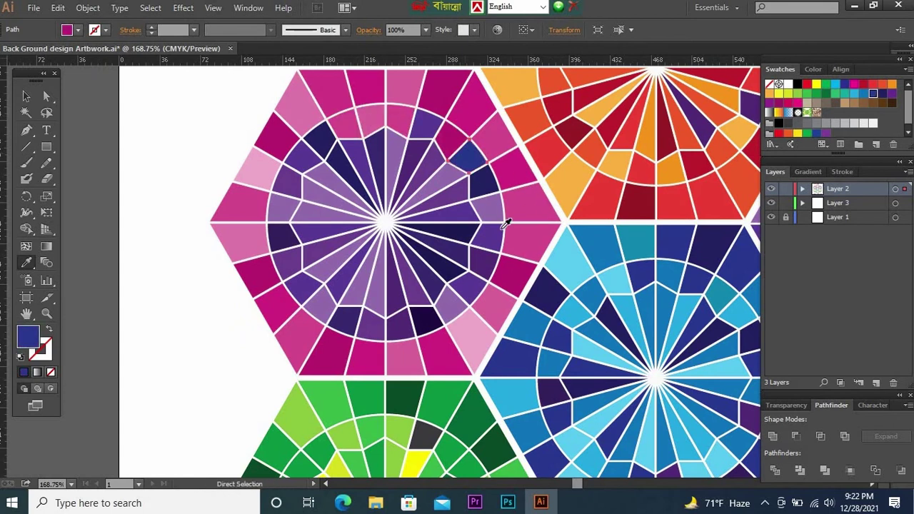
{"action": "left_click", "coordinate": [500, 314]}
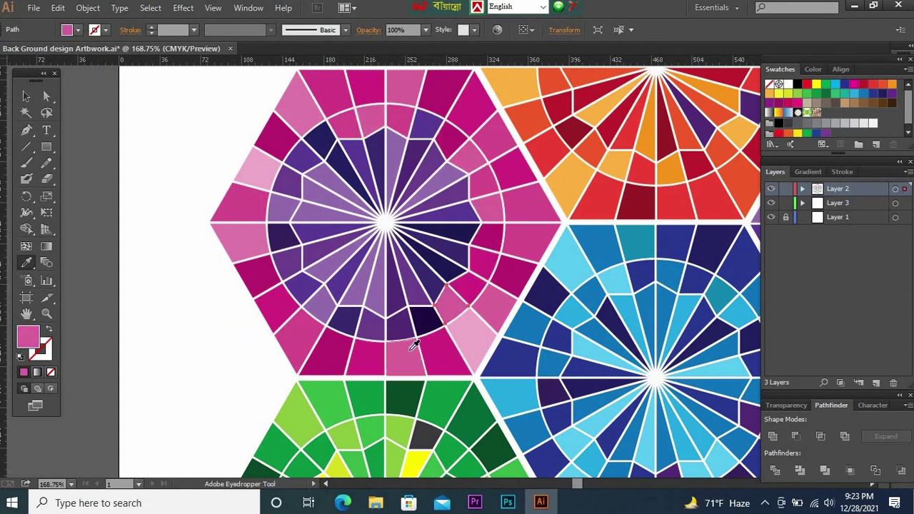
{"action": "left_click", "coordinate": [343, 318], "text": "ctrl"}
{"action": "left_click", "coordinate": [378, 357]}
{"action": "left_click", "coordinate": [315, 139], "text": "ctrl"}
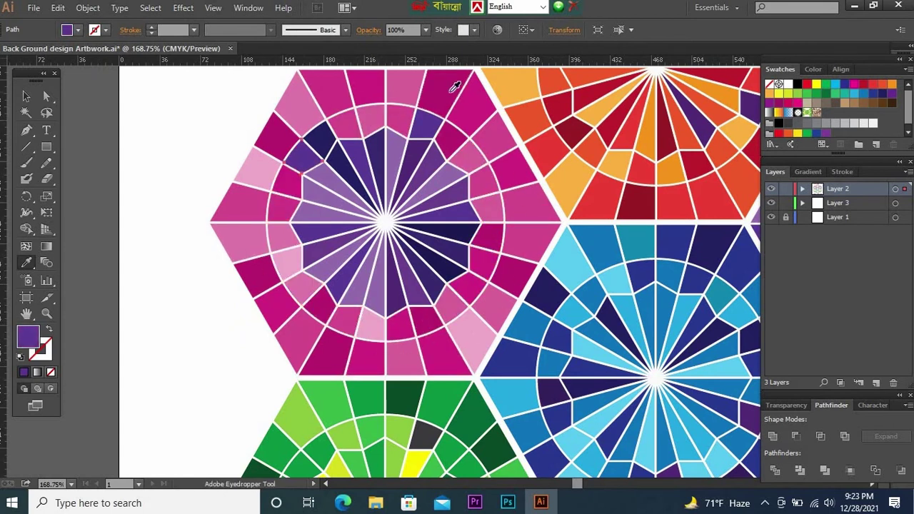
{"action": "left_click", "coordinate": [453, 92]}
{"action": "left_click", "coordinate": [438, 333]}
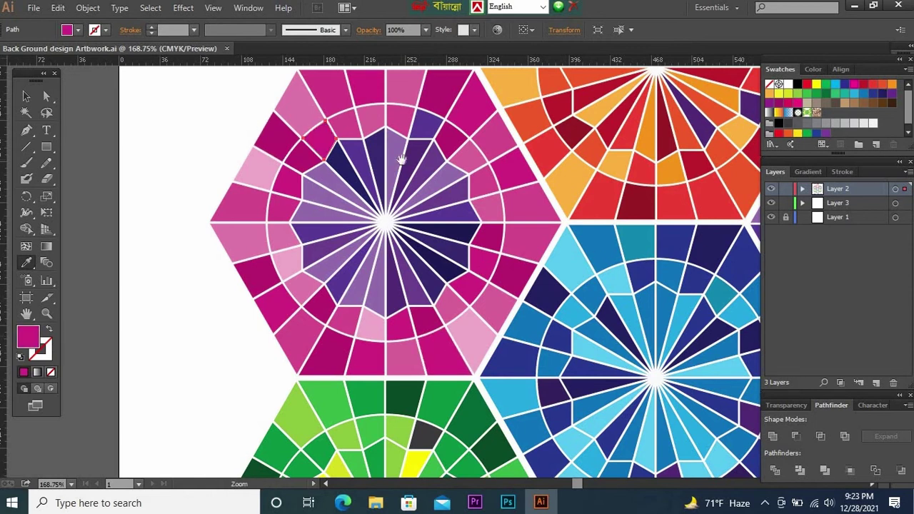
Recolour the cells near and left of the hexagon's centre in pinks
{"action": "key", "text": "ctrl+equal"}
{"action": "left_click", "coordinate": [439, 174], "text": "ctrl"}
{"action": "left_click", "coordinate": [387, 381]}
{"action": "left_click", "coordinate": [389, 215], "text": "ctrl"}
{"action": "left_click", "coordinate": [372, 175]}
{"action": "left_click", "coordinate": [343, 221], "text": "ctrl"}
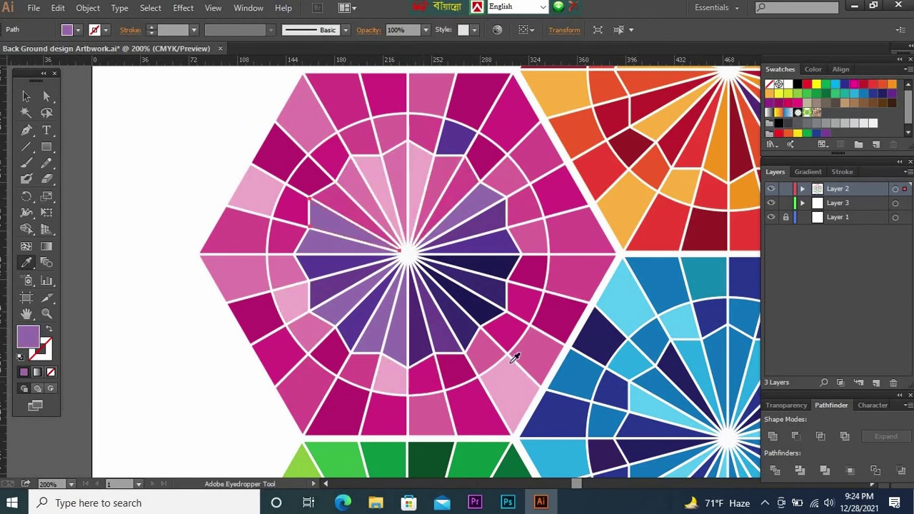
{"action": "left_click", "coordinate": [515, 351]}
Turn the remaining purple cells below and right of centre pink
{"action": "left_click", "coordinate": [326, 286], "text": "ctrl"}
{"action": "left_click", "coordinate": [378, 188]}
{"action": "left_click", "coordinate": [397, 336], "text": "ctrl"}
{"action": "left_click", "coordinate": [419, 347], "text": "ctrl"}
{"action": "left_click", "coordinate": [393, 336]}
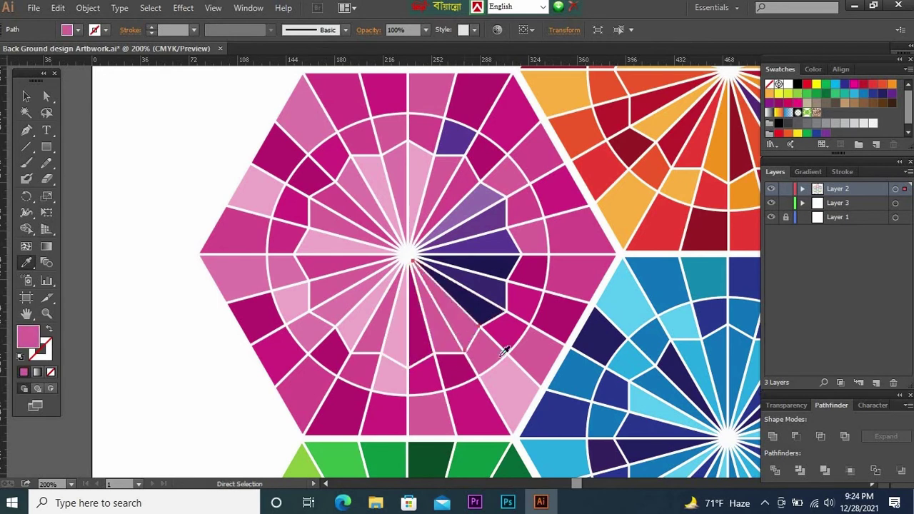
{"action": "left_click", "coordinate": [489, 200], "text": "ctrl"}
{"action": "left_click", "coordinate": [382, 171]}
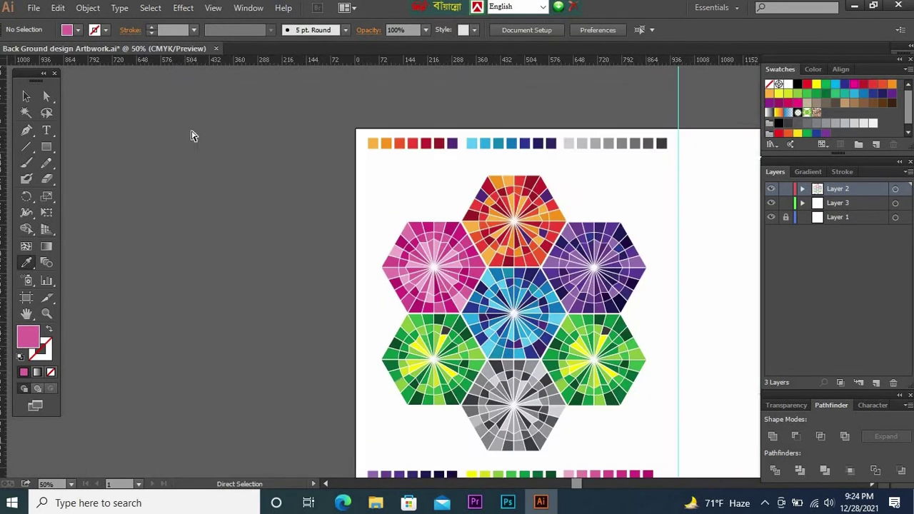
Recolour the top and right-edge cells of the left green hexagon in dark browns
{"action": "scroll", "coordinate": [207, 305], "scroll_direction": "up", "scroll_amount": 3}
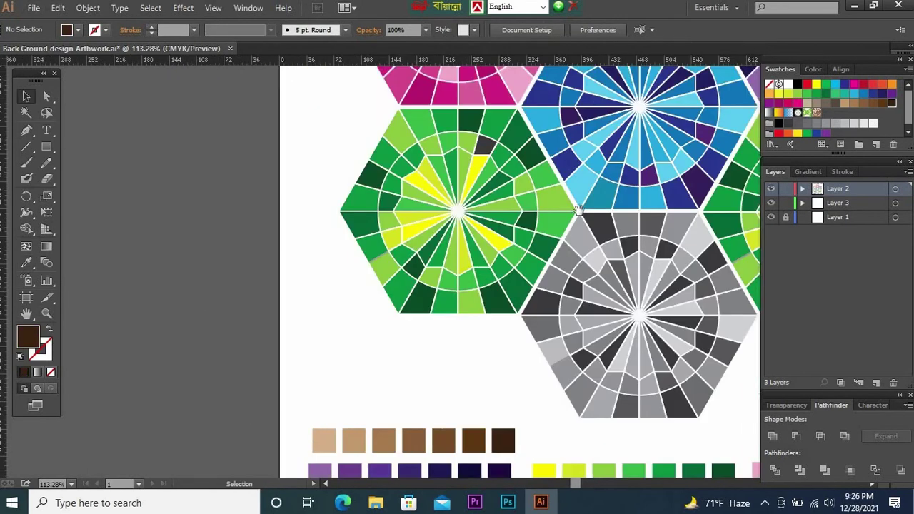
{"action": "left_click", "coordinate": [437, 104], "text": "ctrl"}
{"action": "left_click", "coordinate": [409, 102]}
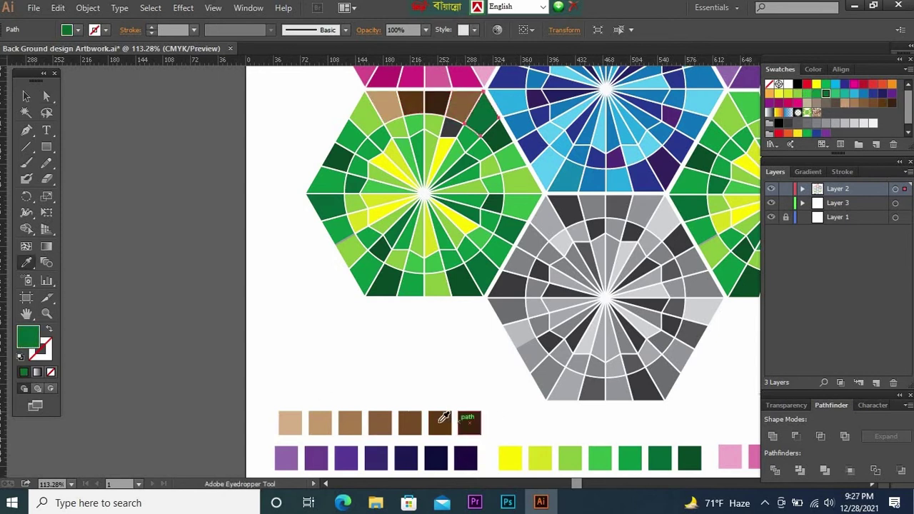
{"action": "left_click", "coordinate": [440, 423]}
{"action": "left_click", "coordinate": [350, 423]}
{"action": "left_click", "coordinate": [361, 118], "text": "ctrl"}
{"action": "left_click", "coordinate": [332, 175], "text": "ctrl"}
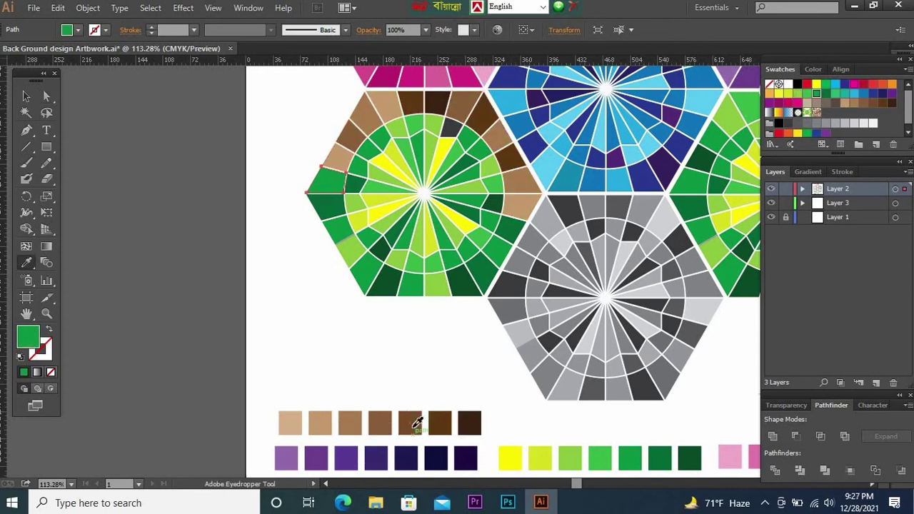
{"action": "left_click", "coordinate": [410, 423]}
Recolour the left-edge, bottom-edge and lower-right outer cells brown
{"action": "left_click", "coordinate": [343, 243], "text": "ctrl"}
{"action": "left_click", "coordinate": [380, 423]}
{"action": "left_click", "coordinate": [436, 285], "text": "ctrl"}
{"action": "left_click", "coordinate": [440, 423]}
{"action": "left_click", "coordinate": [469, 286], "text": "ctrl"}
{"action": "left_click", "coordinate": [440, 423]}
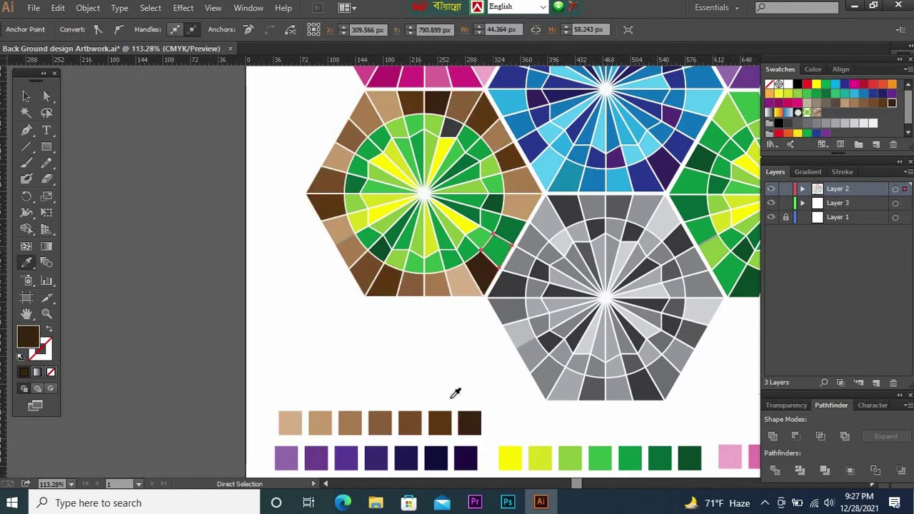
{"action": "left_click", "coordinate": [613, 323], "text": "ctrl"}
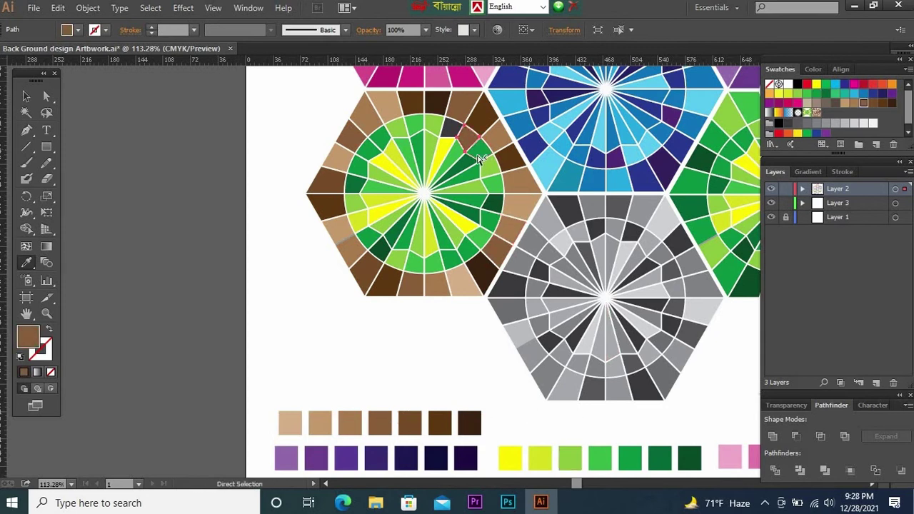
Fill a right-side ring cell and a lower-left cell brown, and the top-centre wedge light tan
{"action": "left_click", "coordinate": [410, 423]}
{"action": "left_click", "coordinate": [429, 263], "text": "ctrl"}
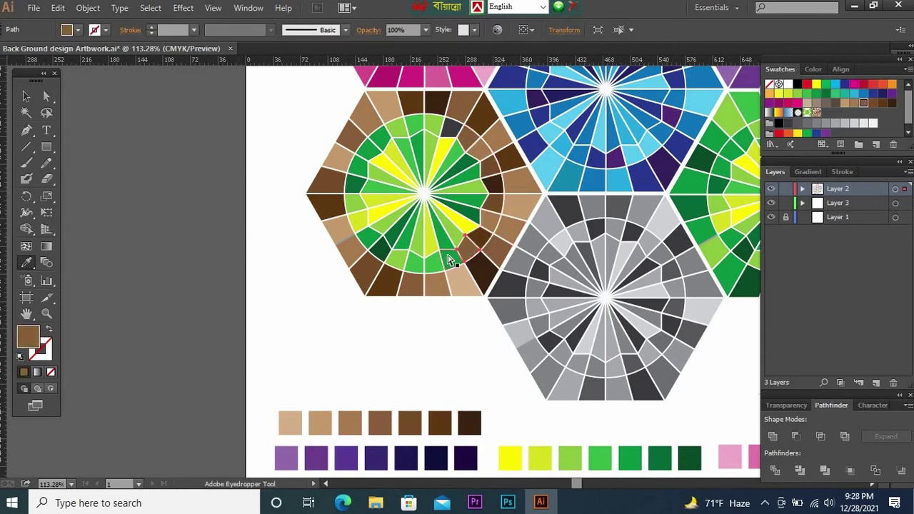
{"action": "left_click", "coordinate": [358, 422]}
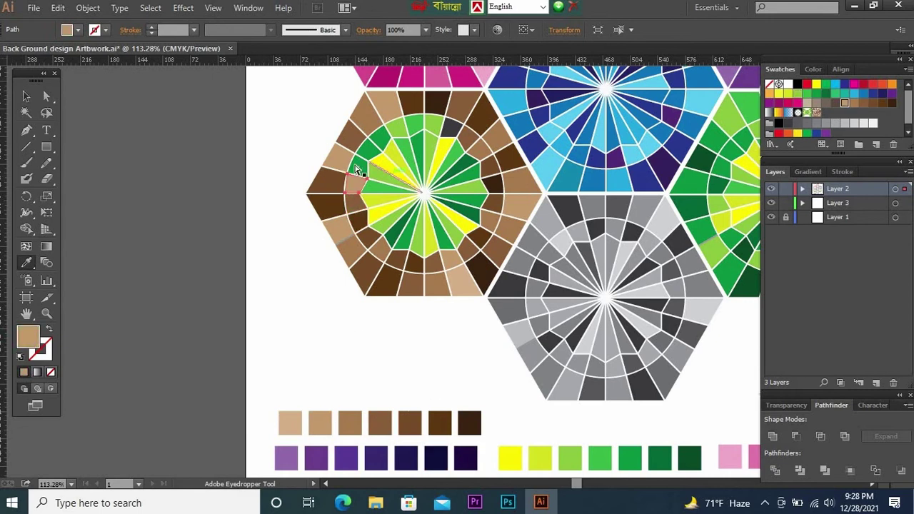
{"action": "left_click", "coordinate": [380, 138], "text": "ctrl"}
{"action": "left_click", "coordinate": [442, 139], "text": "ctrl"}
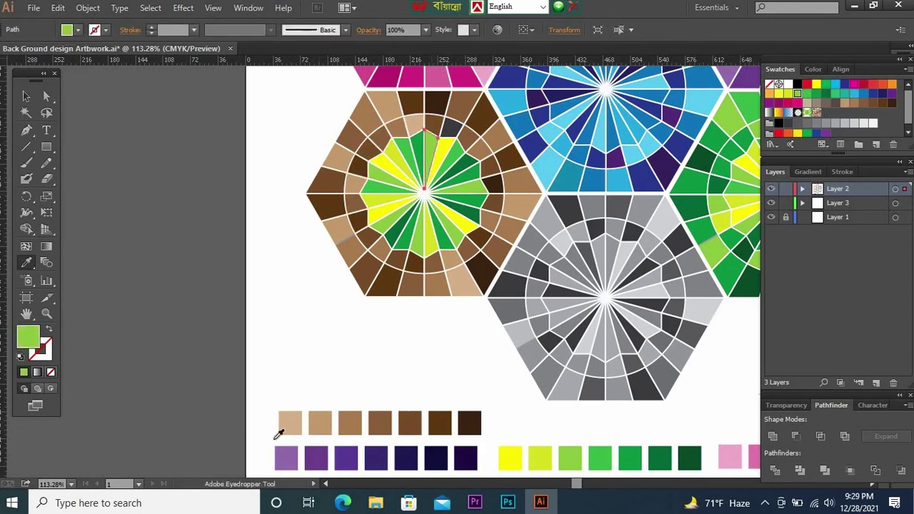
{"action": "left_click", "coordinate": [290, 423]}
Recolour the green wedges right of centre and lower down in medium brown
{"action": "left_click", "coordinate": [457, 190], "text": "ctrl"}
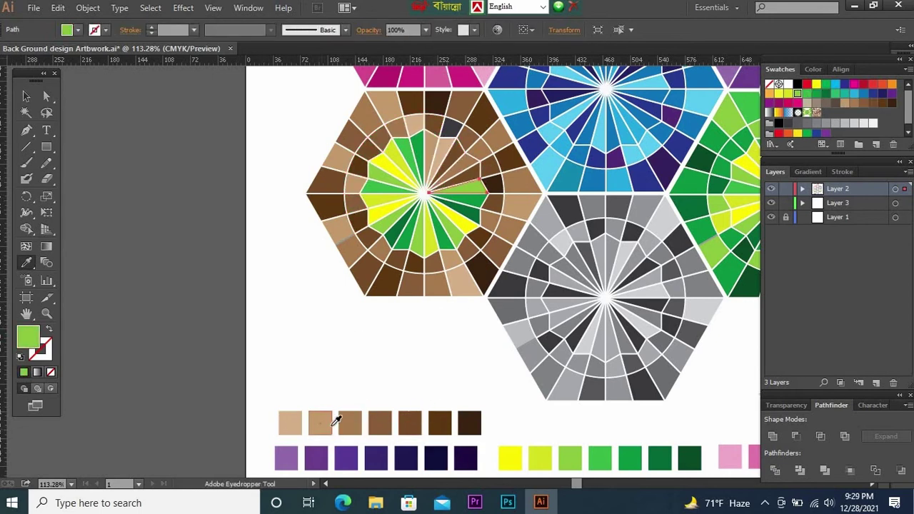
{"action": "left_click", "coordinate": [478, 214], "text": "ctrl"}
{"action": "left_click", "coordinate": [475, 225]}
{"action": "left_click", "coordinate": [371, 289], "text": "ctrl"}
{"action": "key", "text": "ctrl+plus"}
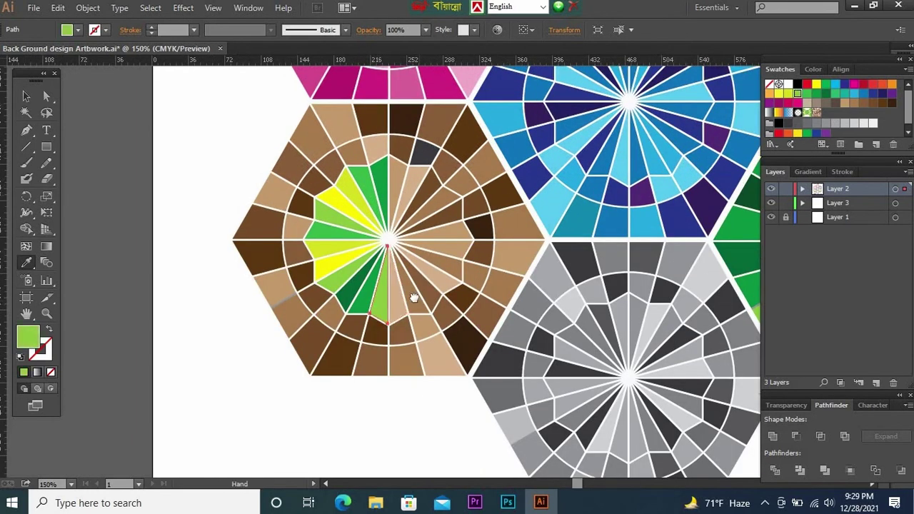
{"action": "scroll", "coordinate": [415, 299], "scroll_direction": "down", "scroll_amount": 3}
{"action": "left_click", "coordinate": [418, 111]}
Recolour the last green wedge and the yellow wedge with sampled browns
{"action": "left_click", "coordinate": [315, 146], "text": "ctrl"}
{"action": "left_click", "coordinate": [300, 139]}
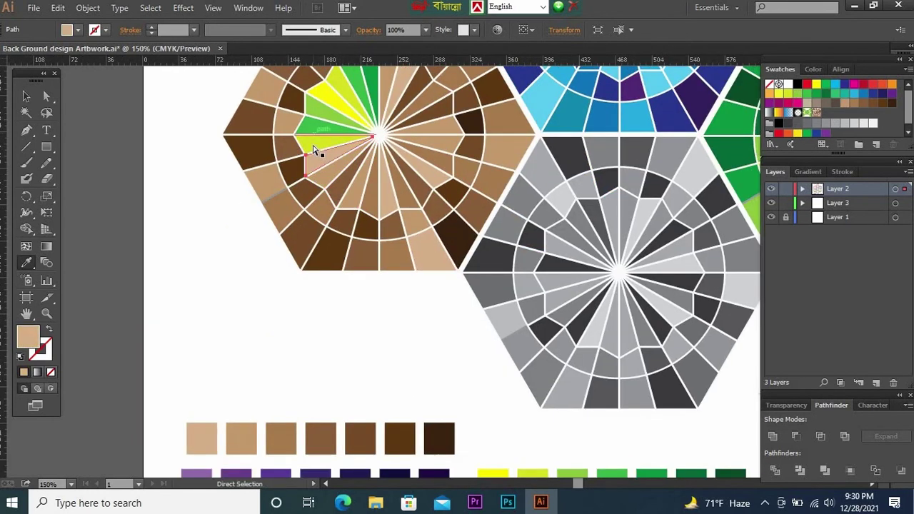
{"action": "scroll", "coordinate": [335, 200], "scroll_direction": "up", "scroll_amount": 3}
{"action": "left_click", "coordinate": [346, 225], "text": "ctrl"}
{"action": "left_click", "coordinate": [453, 293]}
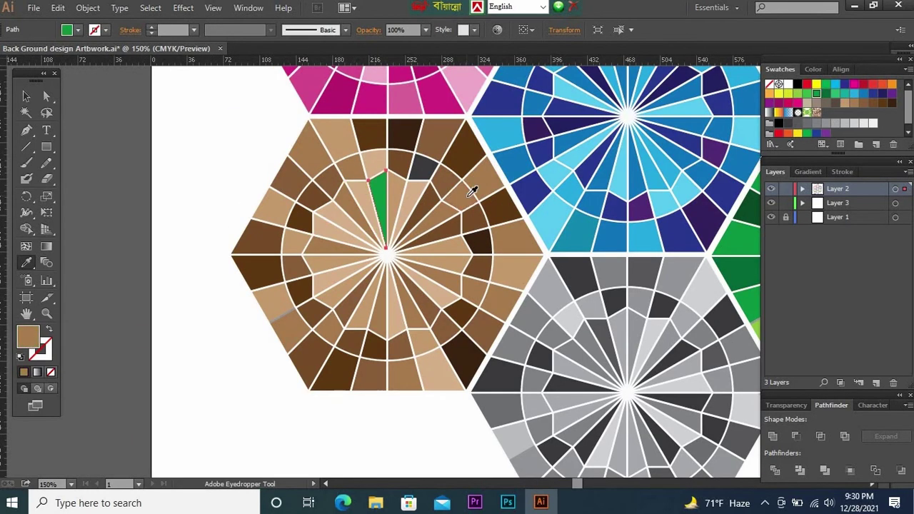
{"action": "scroll", "coordinate": [236, 361], "scroll_direction": "up", "scroll_amount": 5, "text": "alt"}
{"action": "left_click", "coordinate": [357, 213], "text": "ctrl"}
Give the brown hexagon's left wedge navy and its top-left wedge magenta
{"action": "scroll", "coordinate": [498, 212], "scroll_direction": "down", "scroll_amount": 10, "text": "alt"}
{"action": "left_click", "coordinate": [219, 282], "text": "ctrl"}
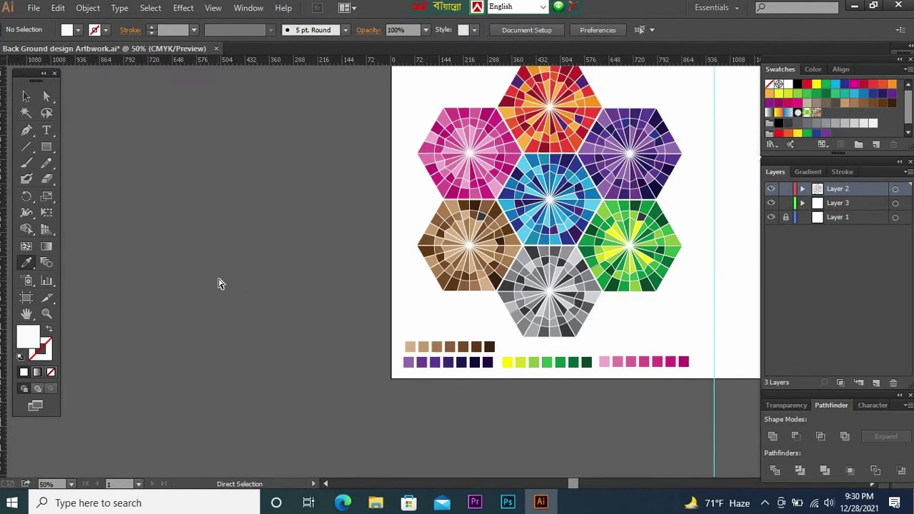
{"action": "scroll", "coordinate": [218, 281], "scroll_direction": "up", "scroll_amount": 2, "text": "alt"}
{"action": "scroll", "coordinate": [657, 290], "scroll_direction": "left", "scroll_amount": 3}
{"action": "scroll", "coordinate": [331, 309], "scroll_direction": "down", "scroll_amount": 2}
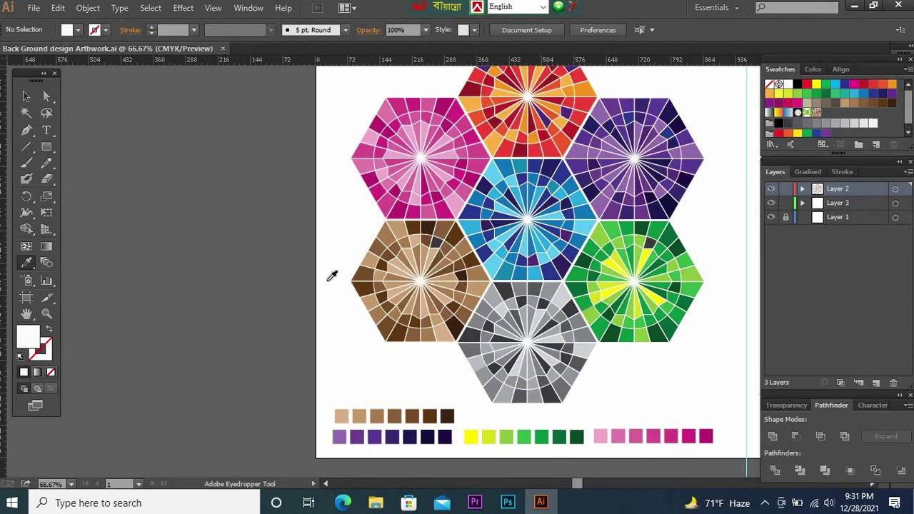
{"action": "left_click", "coordinate": [358, 277], "text": "ctrl"}
{"action": "left_click", "coordinate": [427, 437]}
{"action": "left_click", "coordinate": [386, 232], "text": "ctrl"}
{"action": "left_click", "coordinate": [706, 437]}
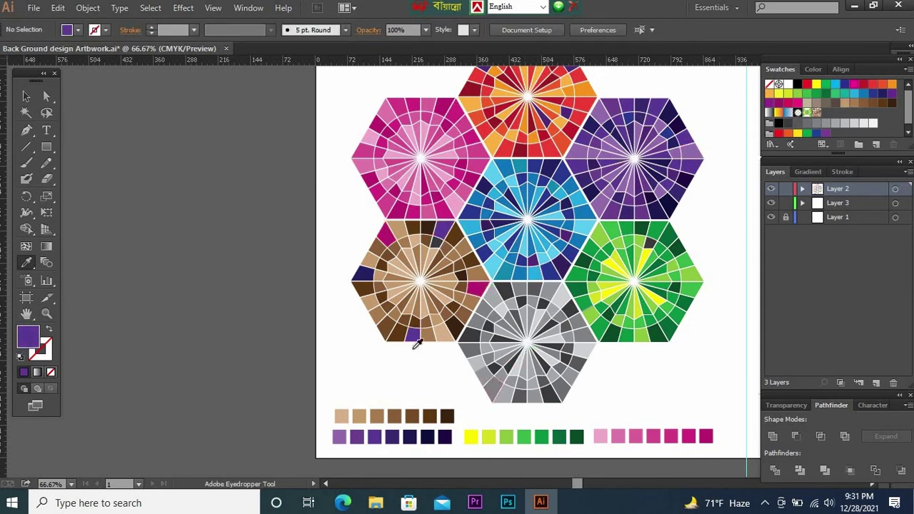
Recolour the brown hexagon's bottom wedge purple and sample a colour for a pink-hexagon wedge
{"action": "left_click", "coordinate": [386, 307], "text": "ctrl"}
{"action": "left_click", "coordinate": [536, 371]}
{"action": "left_click", "coordinate": [357, 436]}
{"action": "left_click", "coordinate": [376, 190], "text": "ctrl"}
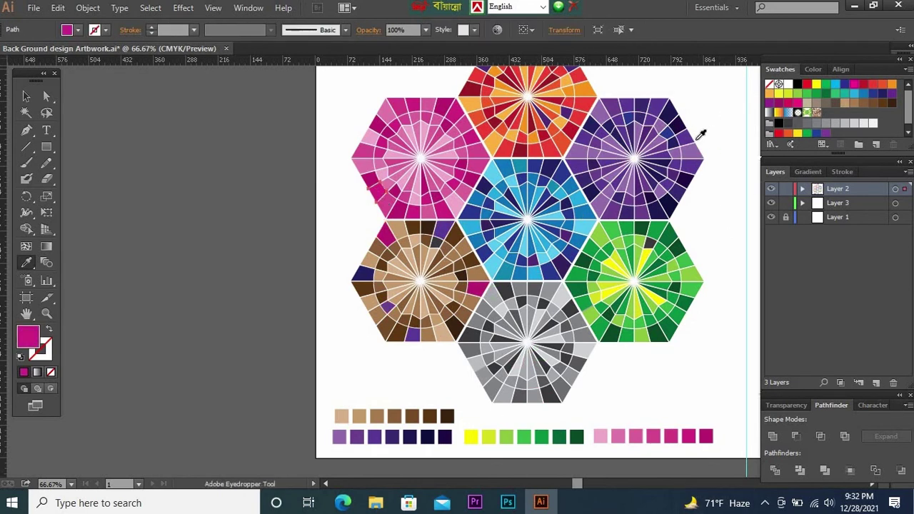
{"action": "left_click", "coordinate": [645, 98], "text": "ctrl"}
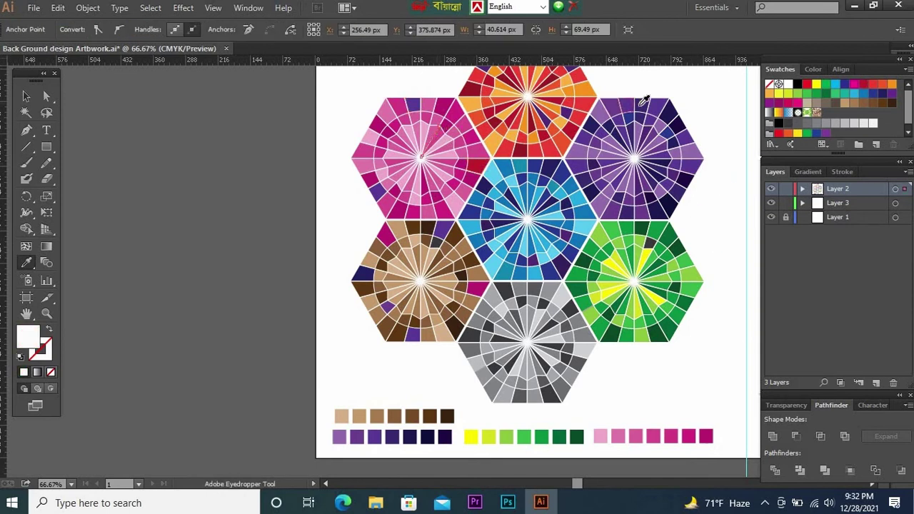
{"action": "key", "text": "ctrl+shift+a"}
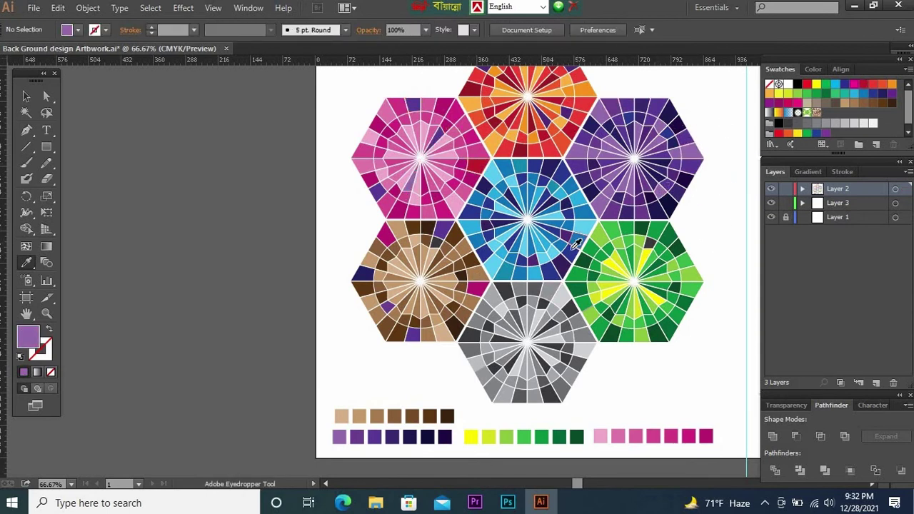
Turn a dark-blue wedge white and grey-hexagon wedges green, brown and red
{"action": "left_click", "coordinate": [536, 166], "text": "ctrl"}
{"action": "left_click", "coordinate": [713, 305]}
{"action": "left_click", "coordinate": [579, 363], "text": "ctrl"}
{"action": "left_click", "coordinate": [577, 436]}
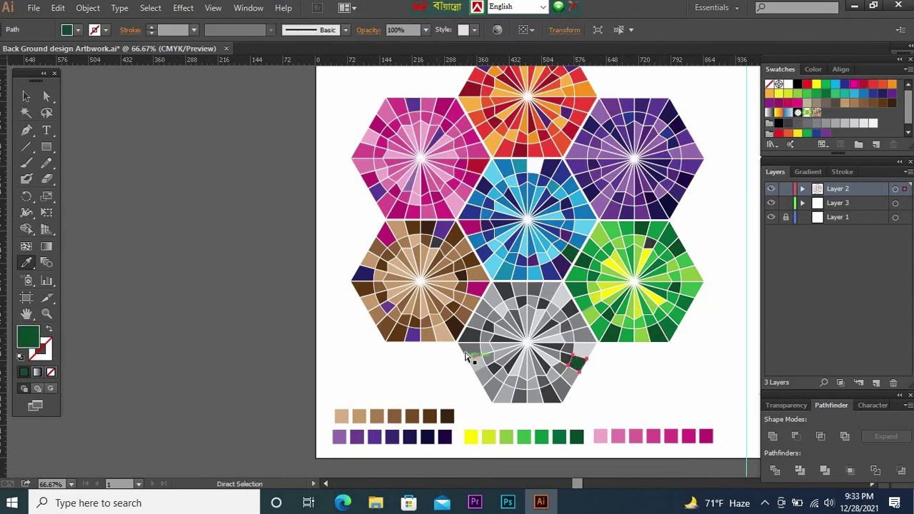
{"action": "left_click", "coordinate": [468, 351], "text": "ctrl"}
{"action": "left_click", "coordinate": [395, 417]}
{"action": "left_click", "coordinate": [520, 395], "text": "ctrl"}
{"action": "left_click", "coordinate": [574, 127]}
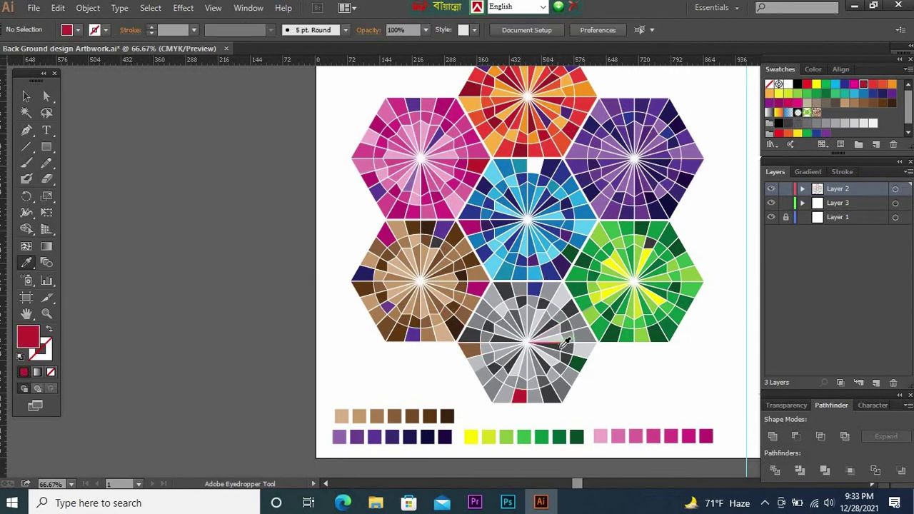
Undo the last several changes with repeated Ctrl+Z
{"action": "key", "text": "ctrl+z"}
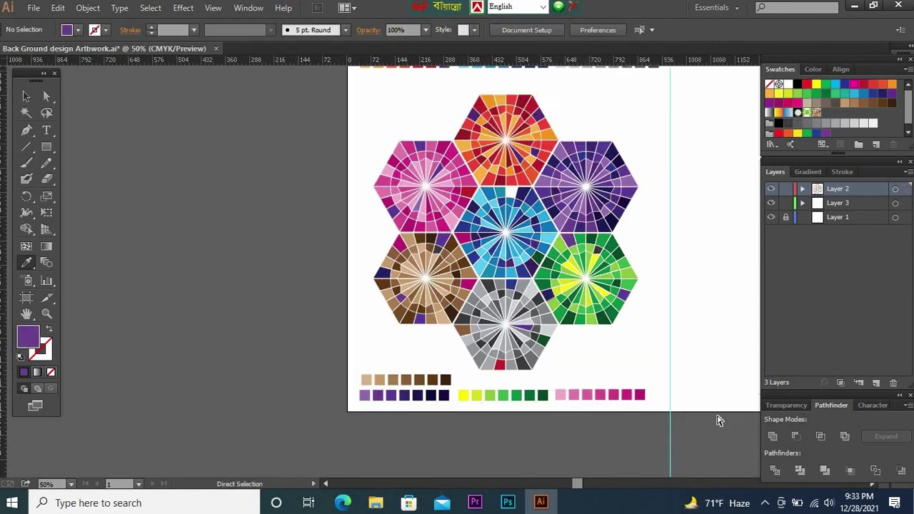
{"action": "key", "text": "ctrl+z"}
{"action": "key", "text": "ctrl+z"}
{"action": "key", "text": "ctrl+z"}
{"action": "key", "text": "ctrl+z"}
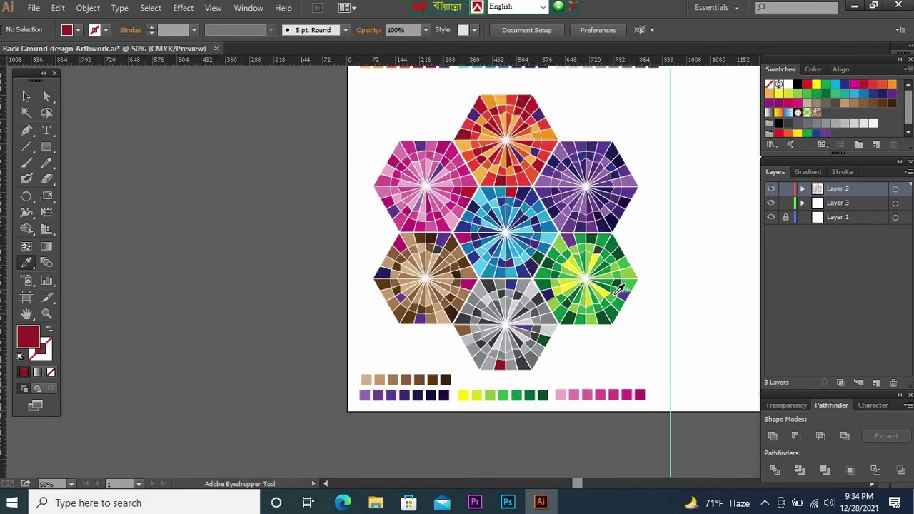
{"action": "key", "text": "ctrl+z"}
{"action": "key", "text": "ctrl+z"}
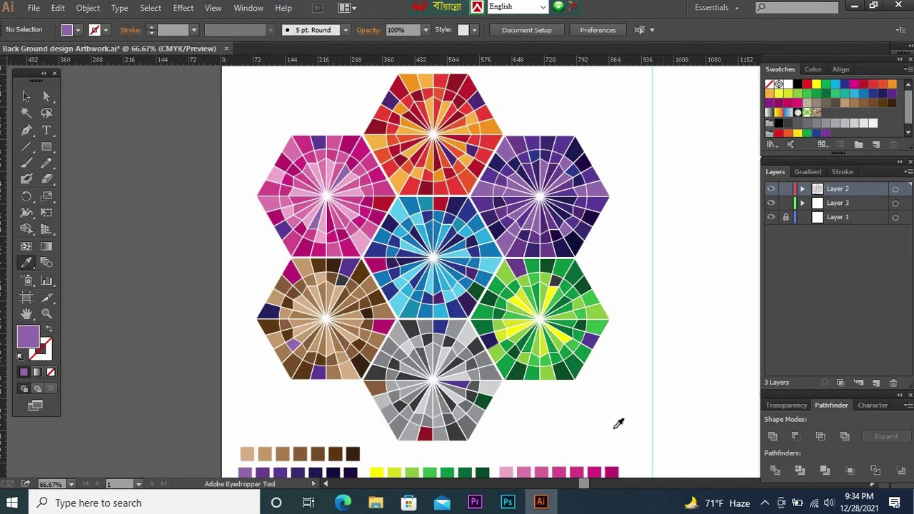
{"action": "key", "text": "ctrl+z"}
{"action": "key", "text": "ctrl+z"}
{"action": "key", "text": "ctrl+z"}
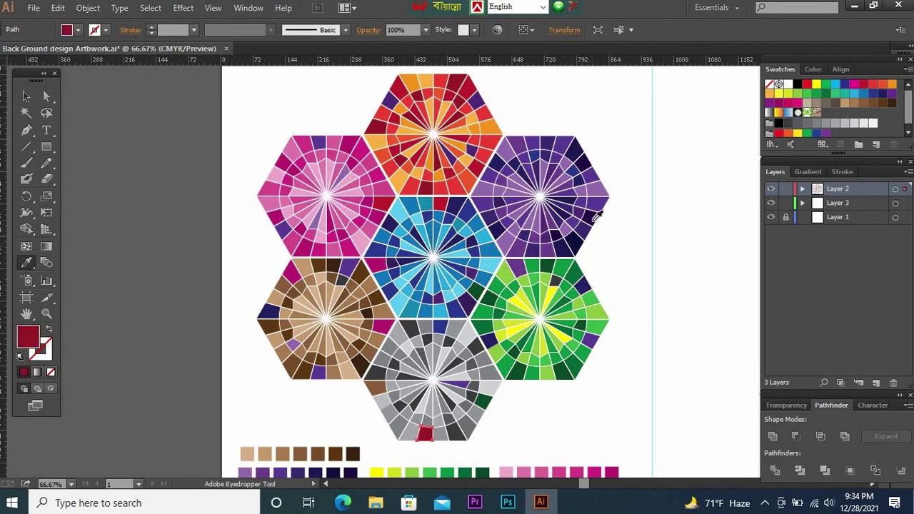
{"action": "key", "text": "ctrl+z"}
{"action": "key", "text": "ctrl+z"}
{"action": "key", "text": "ctrl+z"}
{"action": "key", "text": "ctrl+z"}
{"action": "key", "text": "ctrl+z"}
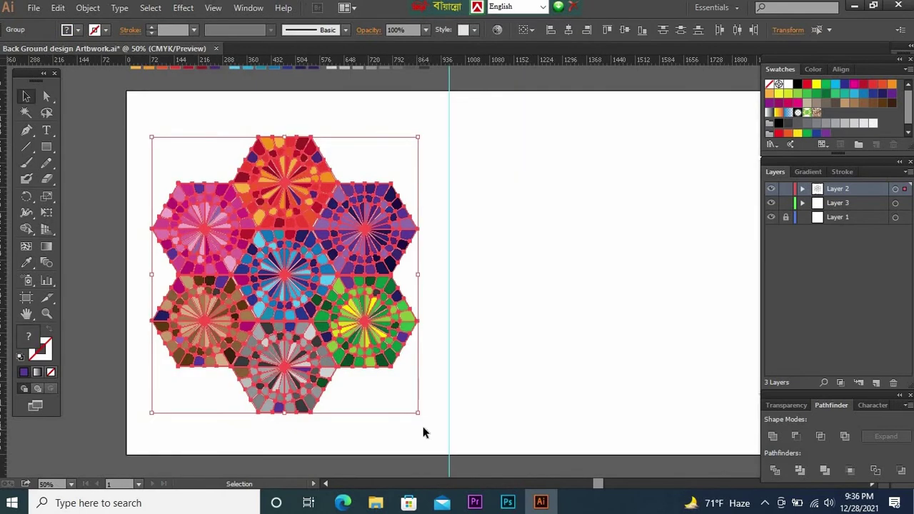
{"action": "key", "text": "ctrl+z"}
{"action": "key", "text": "ctrl+z"}
{"action": "key", "text": "ctrl+z"}
Set the background rectangle's fill to pale yellow #F9E595
{"action": "key", "text": "ctrl+minus"}
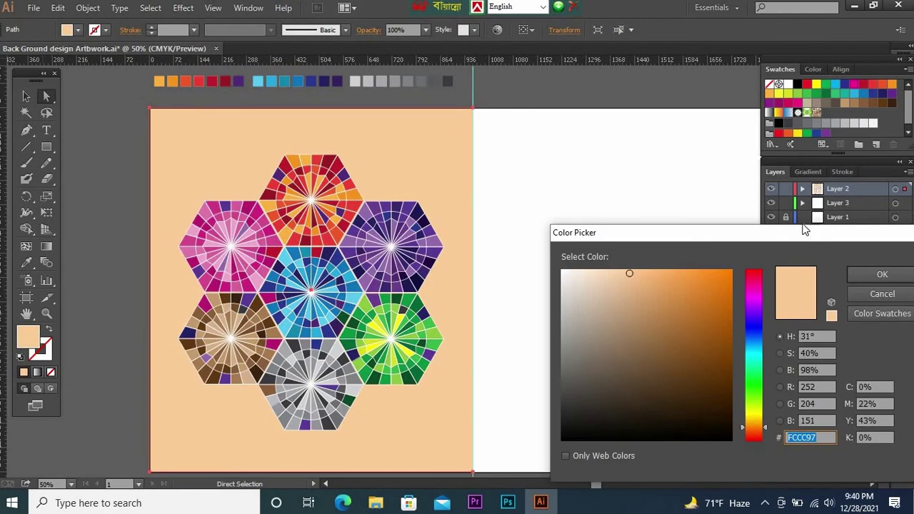
{"action": "left_click_drag", "start_coordinate": [756, 422], "coordinate": [760, 414]}
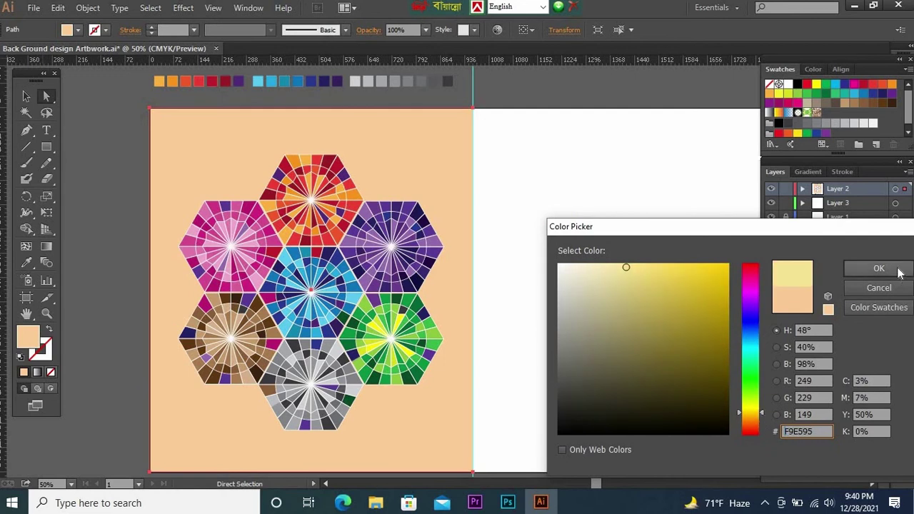
{"action": "left_click", "coordinate": [879, 269]}
{"action": "left_click", "coordinate": [602, 267]}
Return the view to 50% zoom and select the whole honeycomb group
{"action": "key", "text": "ctrl+minus"}
{"action": "key", "text": "ctrl+plus"}
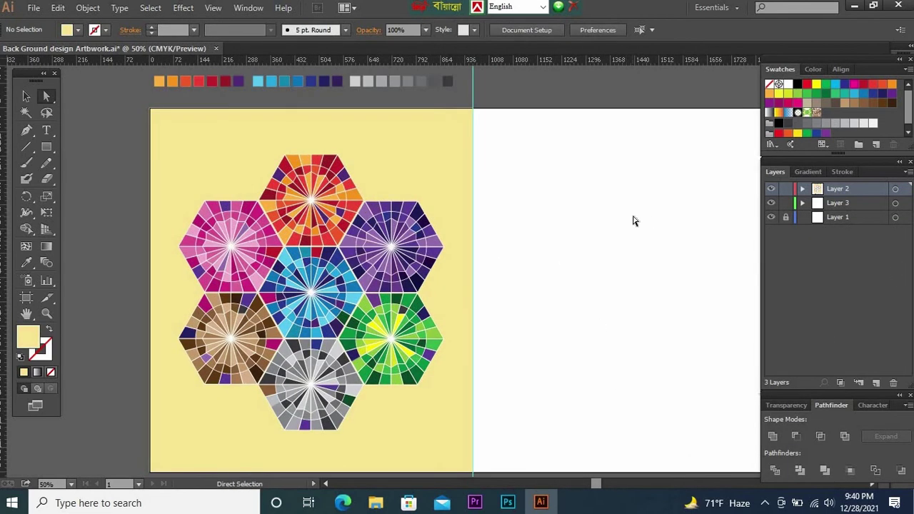
{"action": "key", "text": "ctrl+plus"}
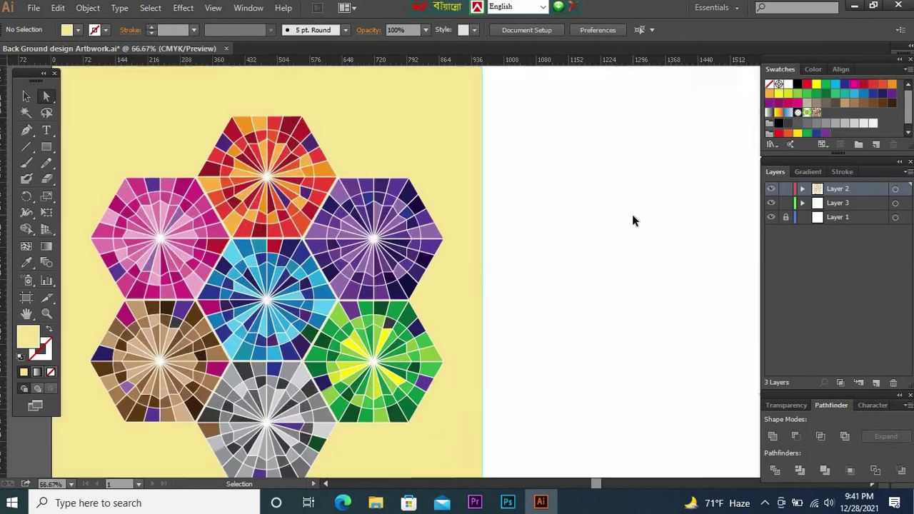
{"action": "key", "text": "ctrl+minus"}
{"action": "left_click", "coordinate": [312, 203]}
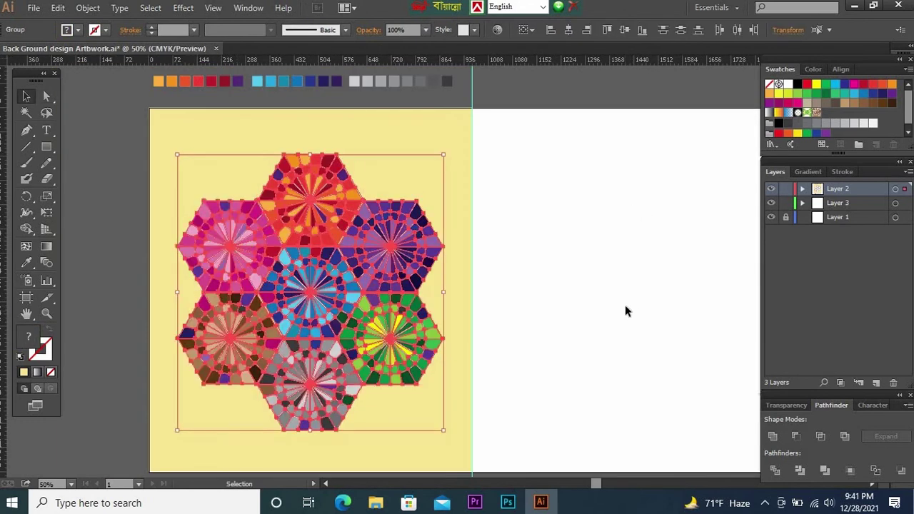
Copy the honeycomb onto the right artboard and lower the copy's opacity
{"action": "key", "text": "ctrl+minus"}
{"action": "left_click_drag", "start_coordinate": [343, 289], "coordinate": [577, 286]}
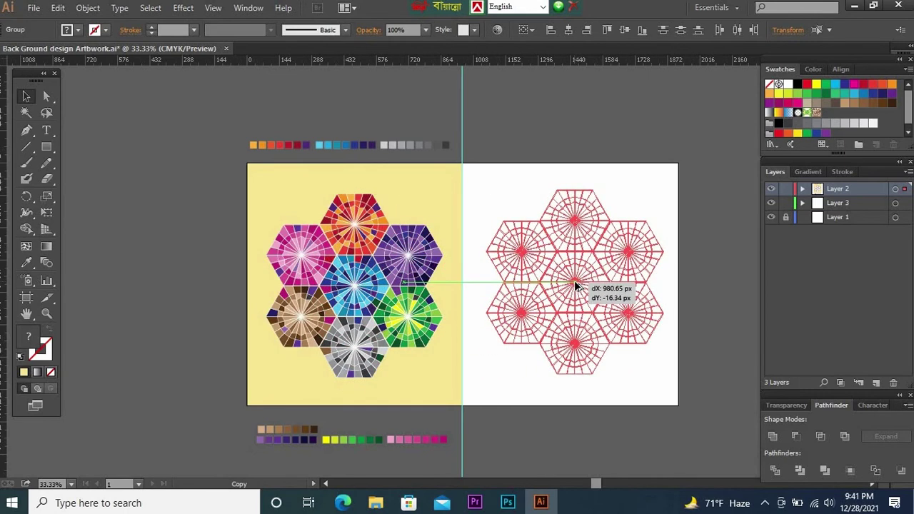
{"action": "left_click_drag", "start_coordinate": [577, 286], "coordinate": [577, 286]}
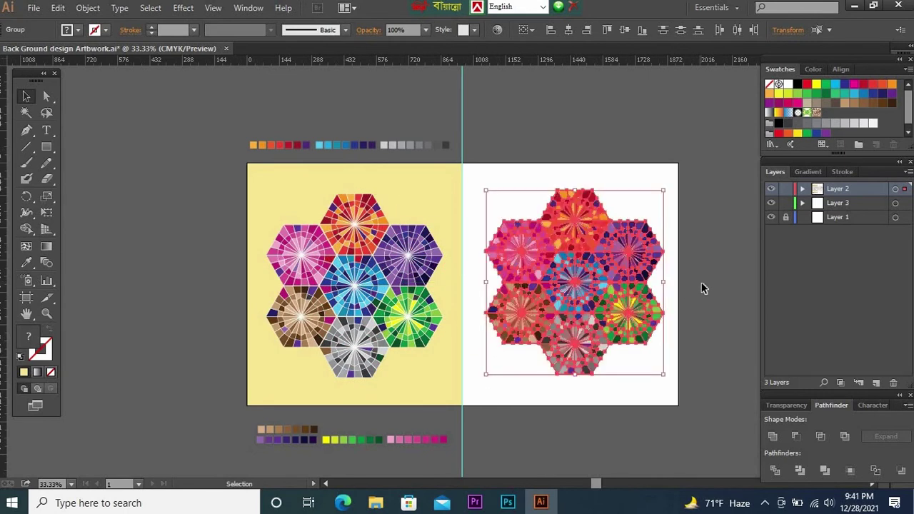
{"action": "left_click", "coordinate": [715, 443]}
{"action": "mouse_move", "coordinate": [482, 173]}
{"action": "left_mouse_down"}
{"action": "mouse_move", "coordinate": [881, 365]}
{"action": "mouse_move", "coordinate": [696, 363]}
{"action": "left_mouse_up"}
{"action": "left_click", "coordinate": [786, 405]}
{"action": "left_click", "coordinate": [907, 422]}
{"action": "left_click", "coordinate": [889, 336]}
{"action": "left_click", "coordinate": [674, 361]}
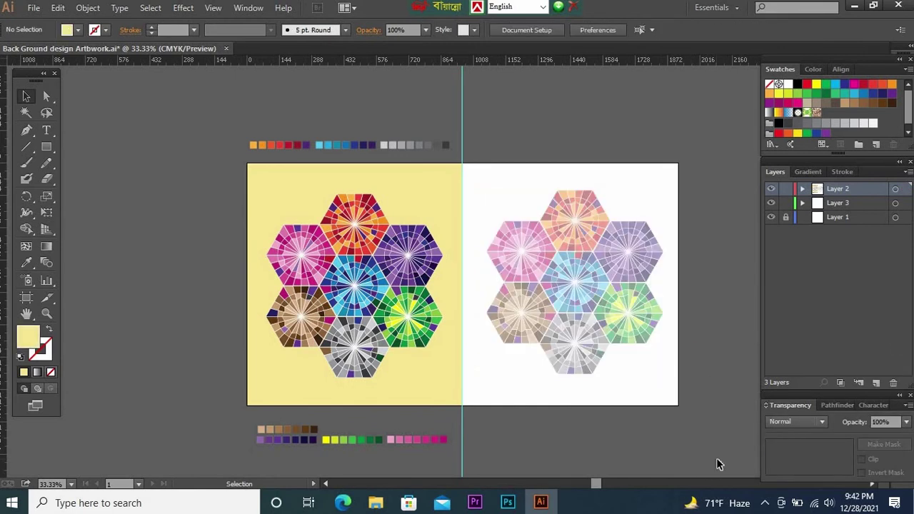
Copy the yellow background rectangle to the right artboard and send it behind the faded honeycomb
{"action": "scroll", "coordinate": [622, 374], "scroll_direction": "up", "scroll_amount": 1}
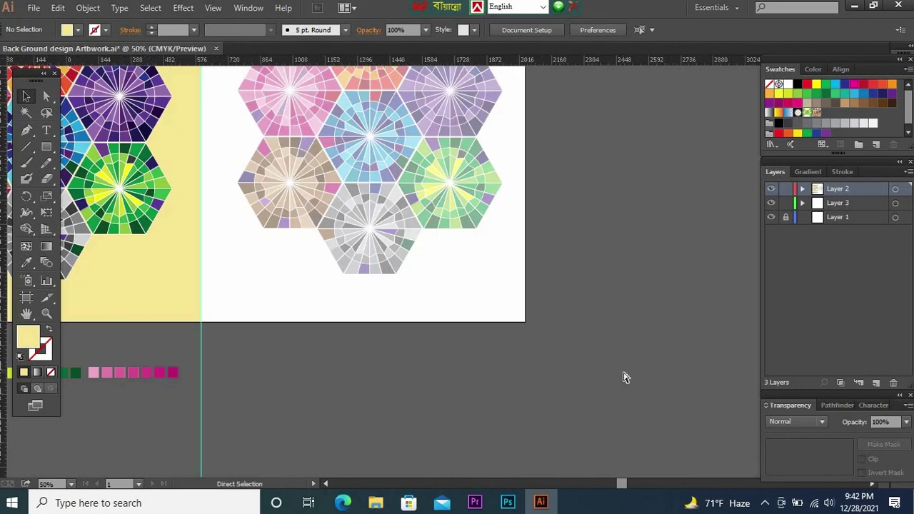
{"action": "scroll", "coordinate": [623, 374], "scroll_direction": "down", "scroll_amount": 3}
{"action": "scroll", "coordinate": [377, 211], "scroll_direction": "up", "scroll_amount": 3}
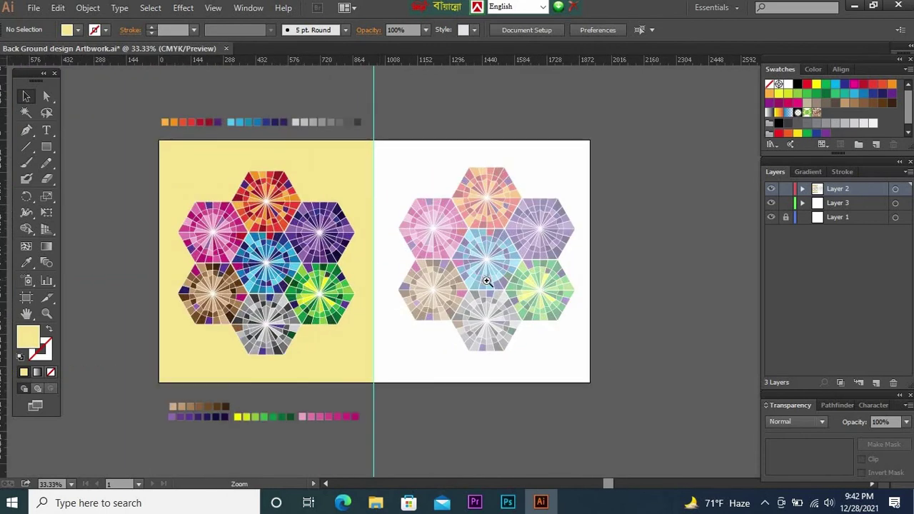
{"action": "left_click", "coordinate": [249, 125], "text": "alt"}
{"action": "left_click_drag", "start_coordinate": [249, 126], "coordinate": [564, 127]}
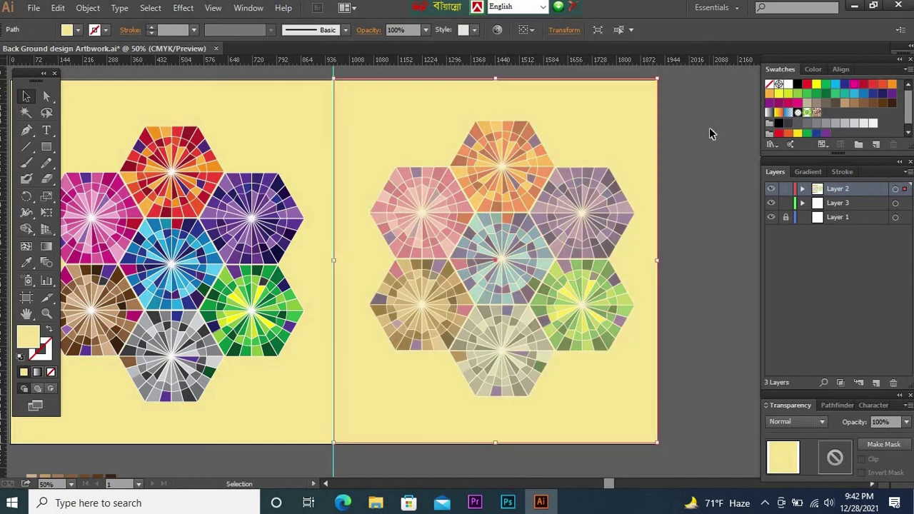
{"action": "right_click", "coordinate": [636, 128]}
{"action": "left_click", "coordinate": [490, 359]}
{"action": "left_click", "coordinate": [703, 253]}
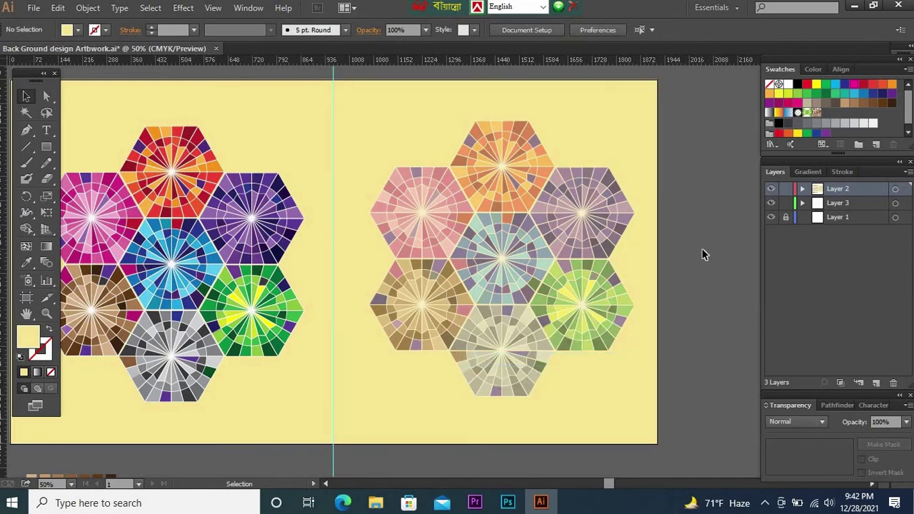
Preview both artboards with the panels hidden, then bring the panels back
{"action": "key", "text": "ctrl+minus"}
{"action": "key", "text": "ctrl+minus"}
{"action": "left_click", "coordinate": [435, 288]}
{"action": "left_click", "coordinate": [674, 378], "text": "alt"}
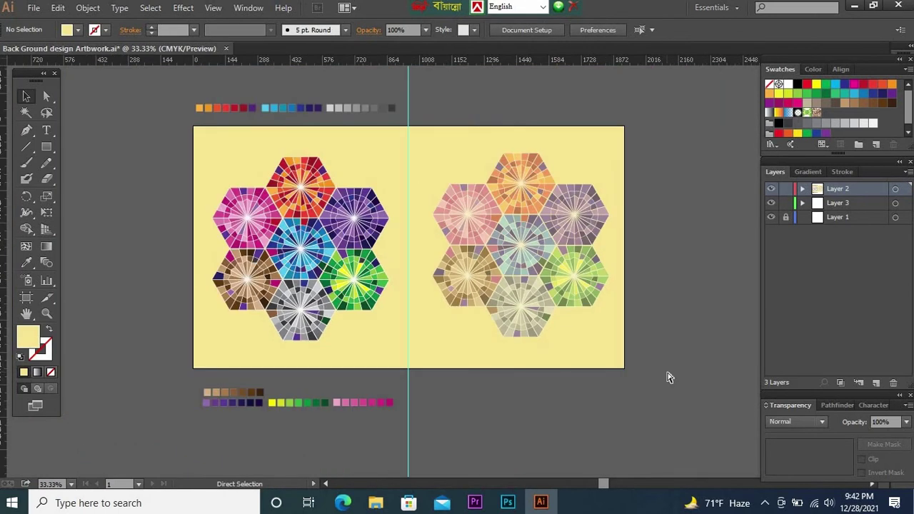
{"action": "key", "text": "Tab"}
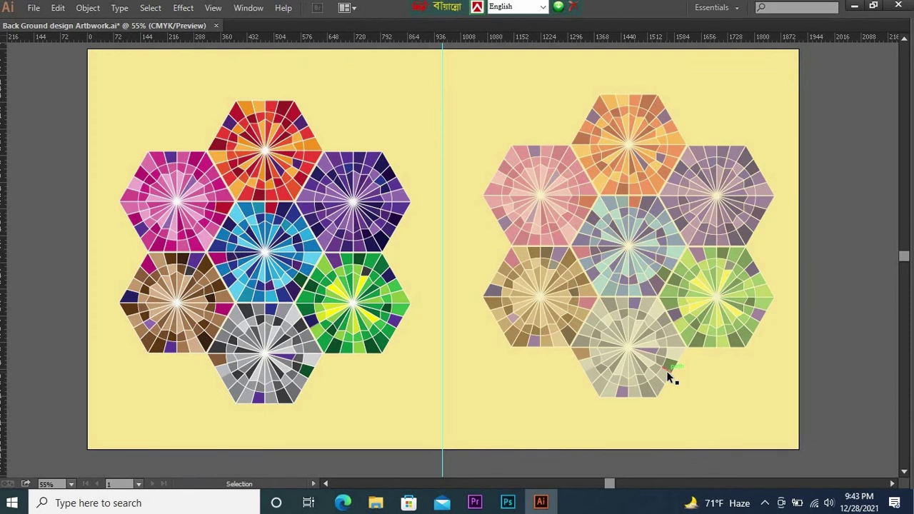
{"action": "key", "text": "ctrl+minus"}
{"action": "key", "text": "ctrl+minus"}
{"action": "key", "text": "Tab"}
Move the top and centre faded hexagons up to the artboard's top edge
{"action": "left_click", "coordinate": [587, 281]}
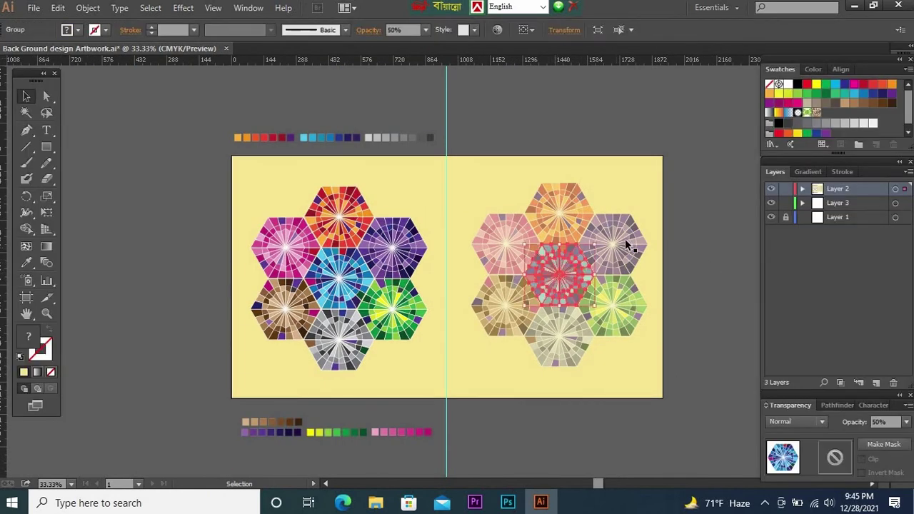
{"action": "left_click", "coordinate": [508, 241], "text": "shift"}
{"action": "left_click", "coordinate": [565, 245], "text": "shift"}
{"action": "left_click_drag", "start_coordinate": [560, 243], "coordinate": [558, 184]}
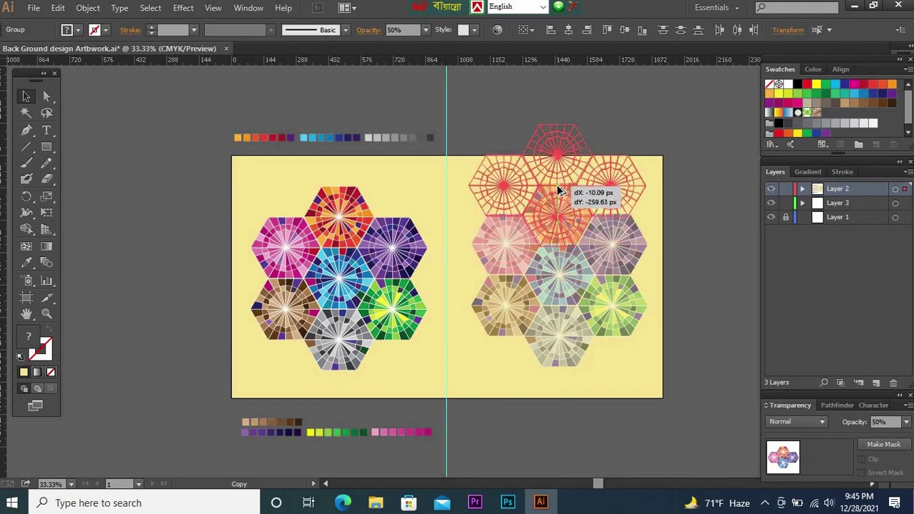
{"action": "left_click", "coordinate": [720, 286]}
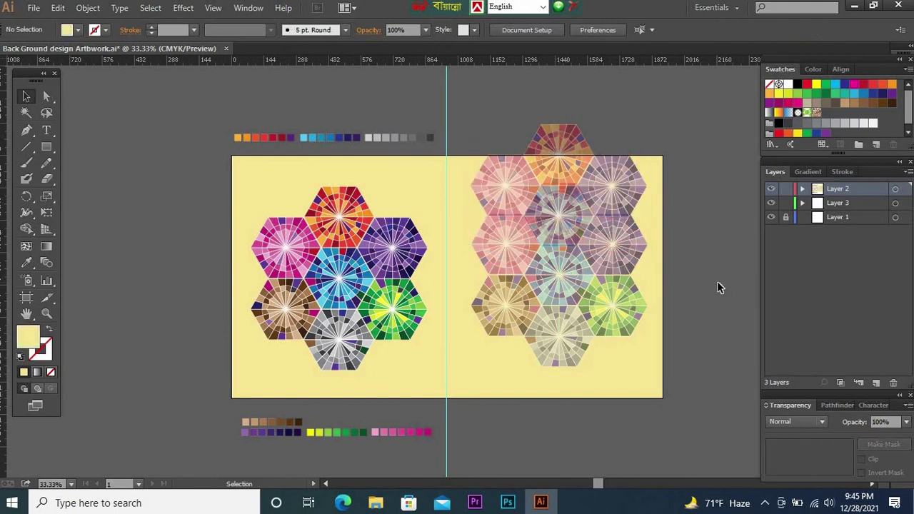
Alt-drag a copy of the bottom four faded hexagons further down
{"action": "left_click", "coordinate": [622, 247]}
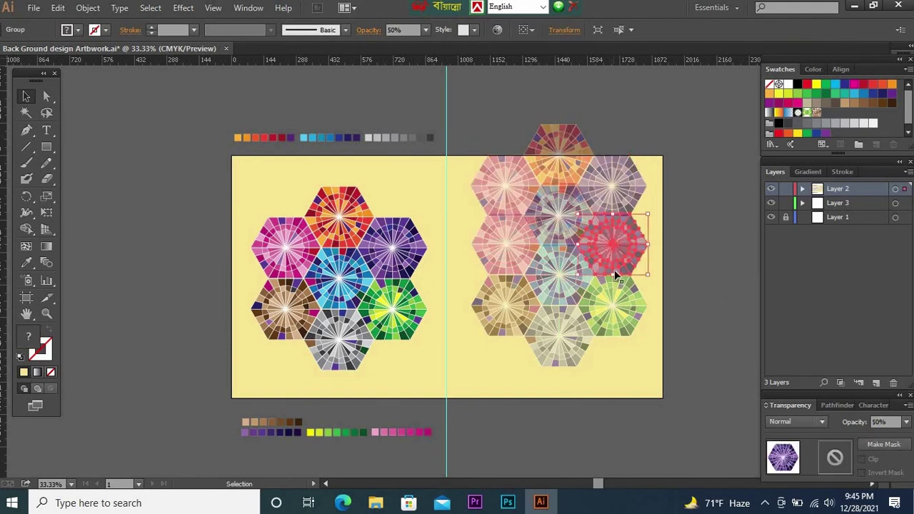
{"action": "left_click", "coordinate": [618, 311], "text": "shift"}
{"action": "left_click", "coordinate": [550, 276], "text": "shift"}
{"action": "left_click_drag", "start_coordinate": [559, 289], "coordinate": [558, 335]}
{"action": "left_click", "coordinate": [719, 288]}
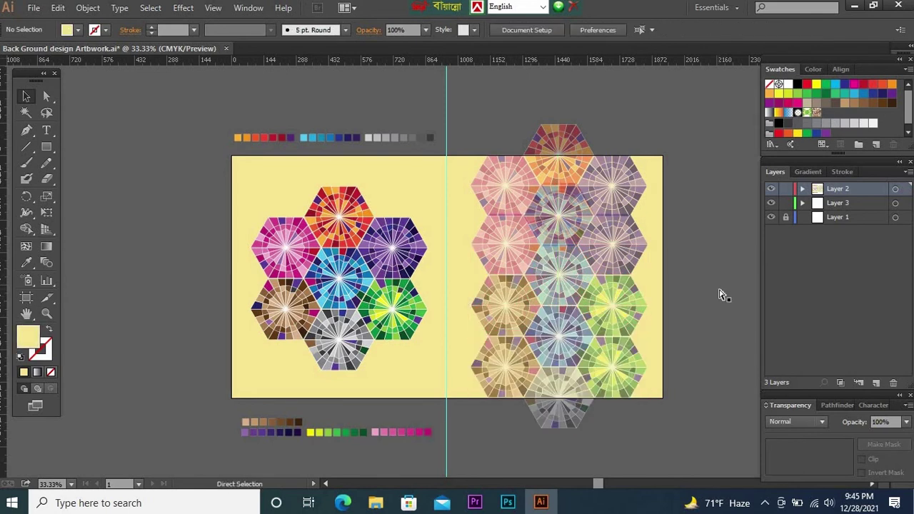
Copy the bottom hexagon group down and place it at the artboard's bottom edge
{"action": "key", "text": "ctrl+plus"}
{"action": "key", "text": "ctrl+minus"}
{"action": "key", "text": "ctrl+minus"}
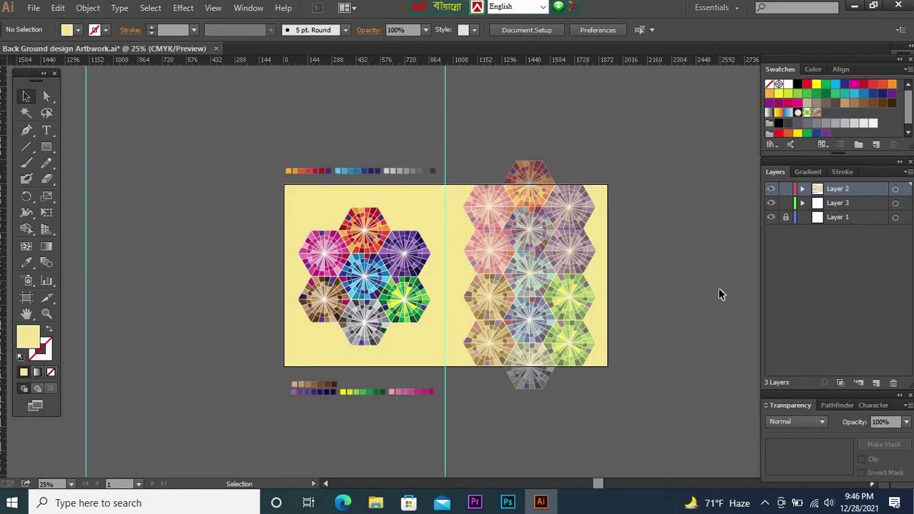
{"action": "key", "text": "ctrl+0"}
{"action": "key", "text": "Tab"}
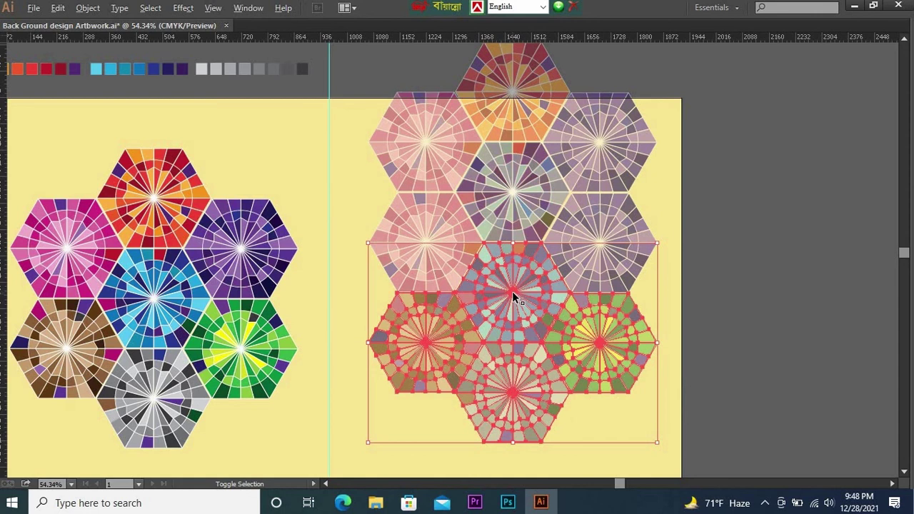
{"action": "key", "text": "a"}
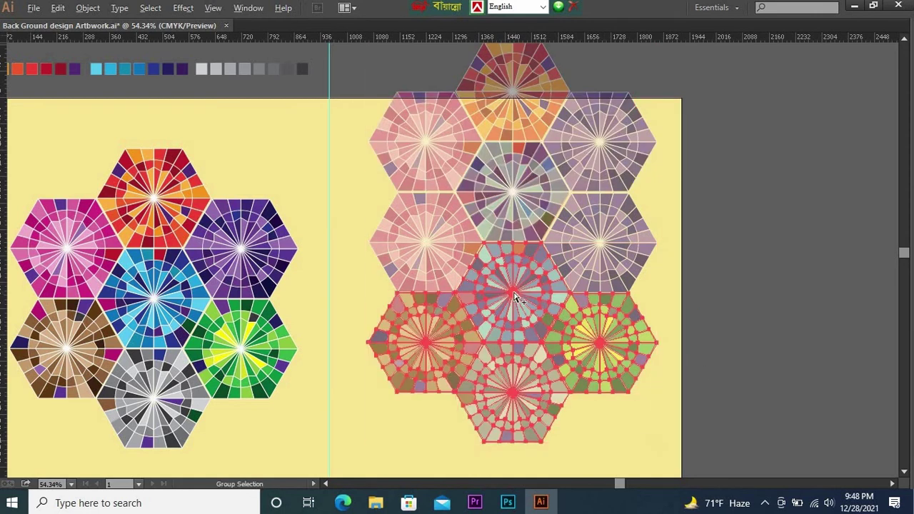
{"action": "left_click_drag", "start_coordinate": [515, 295], "coordinate": [512, 376]}
{"action": "scroll", "coordinate": [771, 347], "scroll_direction": "down", "scroll_amount": 3}
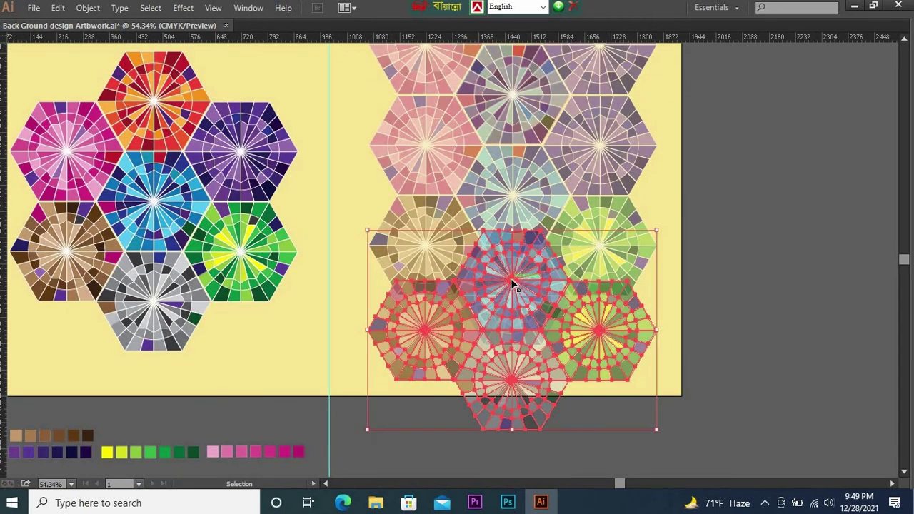
{"action": "left_click_drag", "start_coordinate": [512, 281], "coordinate": [514, 304]}
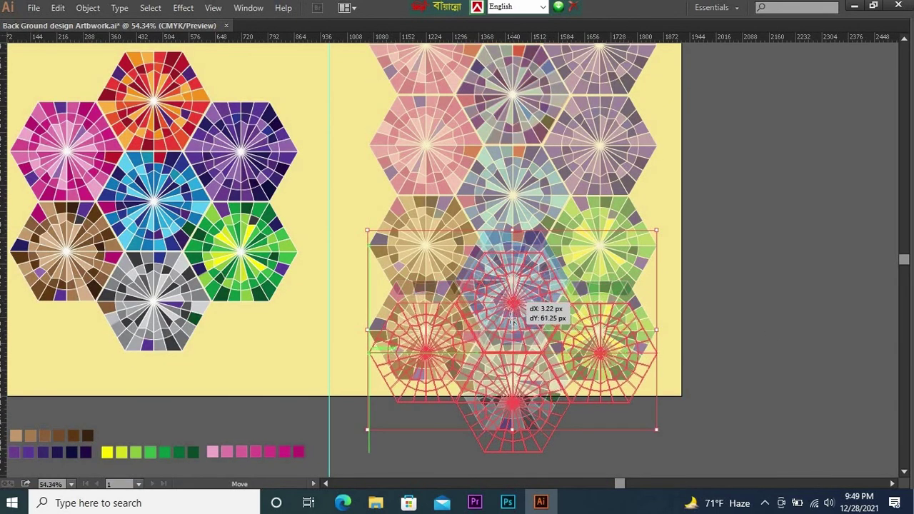
{"action": "mouse_move", "coordinate": [514, 306]}
{"action": "left_mouse_down"}
{"action": "mouse_move", "coordinate": [515, 376]}
{"action": "mouse_move", "coordinate": [514, 350]}
{"action": "left_mouse_up"}
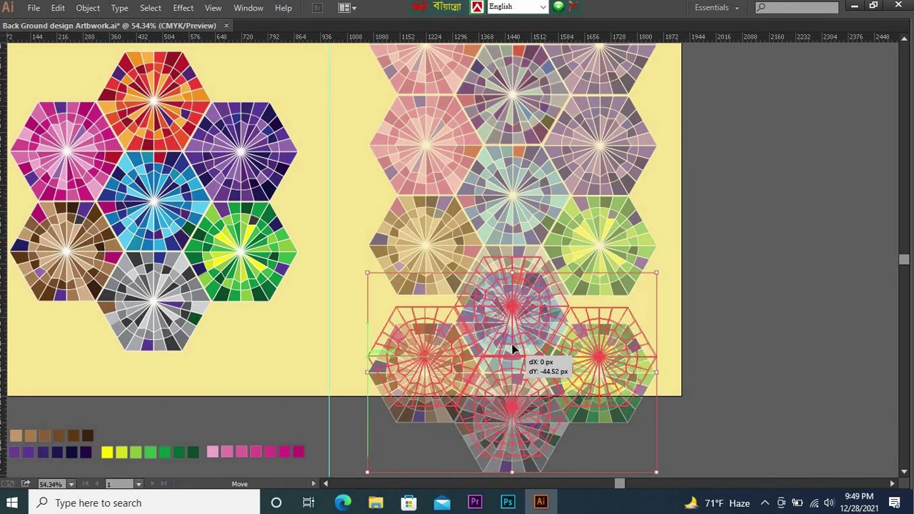
{"action": "left_click", "coordinate": [748, 346]}
Try moving the centre hexagon off to the right, then undo the move
{"action": "key", "text": "ctrl+minus"}
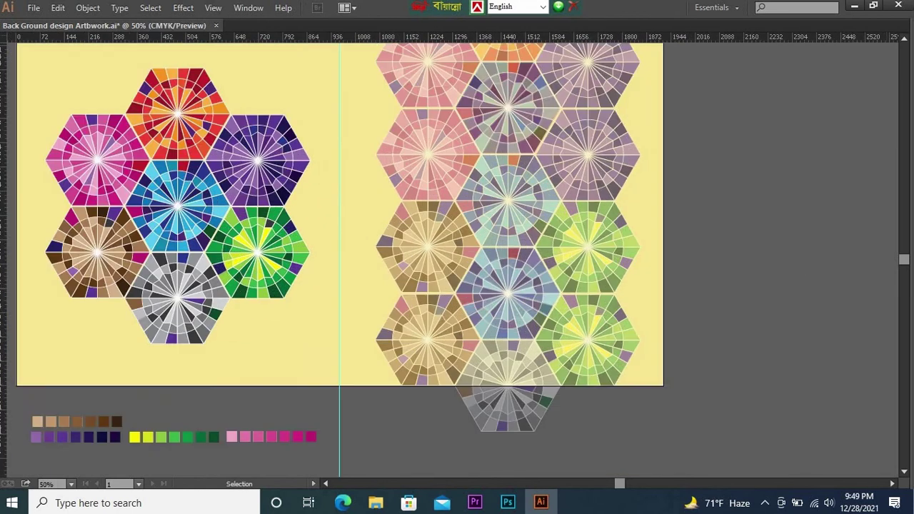
{"action": "key", "text": "ctrl+plus"}
{"action": "left_click_drag", "start_coordinate": [477, 246], "coordinate": [716, 248]}
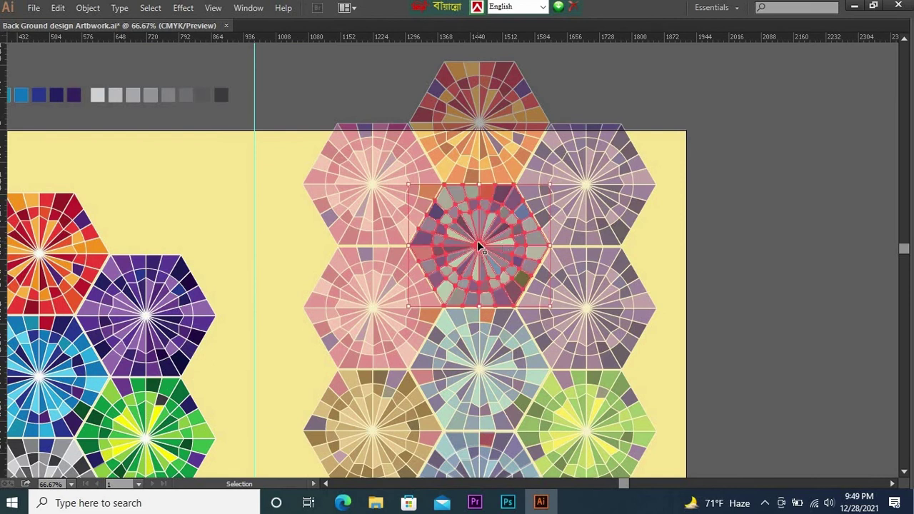
{"action": "scroll", "coordinate": [481, 257], "scroll_direction": "down", "scroll_amount": 3}
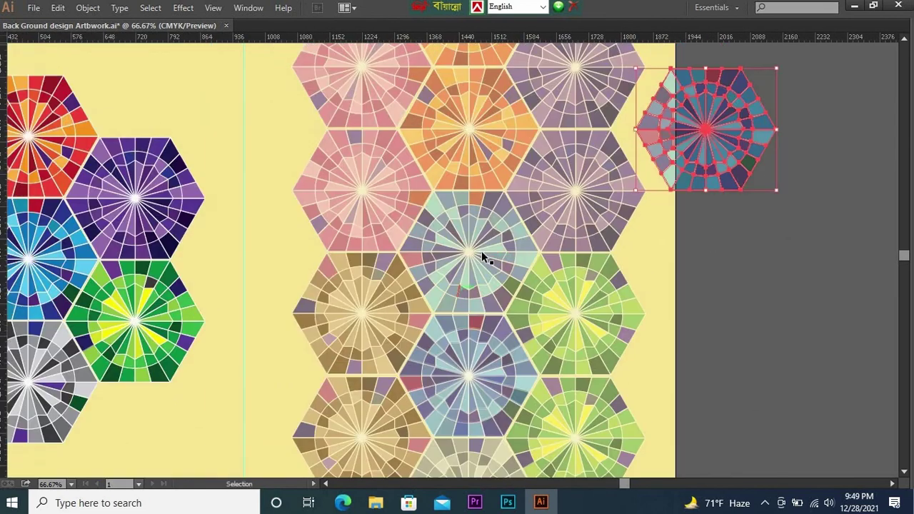
{"action": "left_click_drag", "start_coordinate": [481, 254], "coordinate": [750, 268]}
{"action": "key", "text": "ctrl+z"}
{"action": "left_click", "coordinate": [756, 273]}
{"action": "key", "text": "ctrl+minus"}
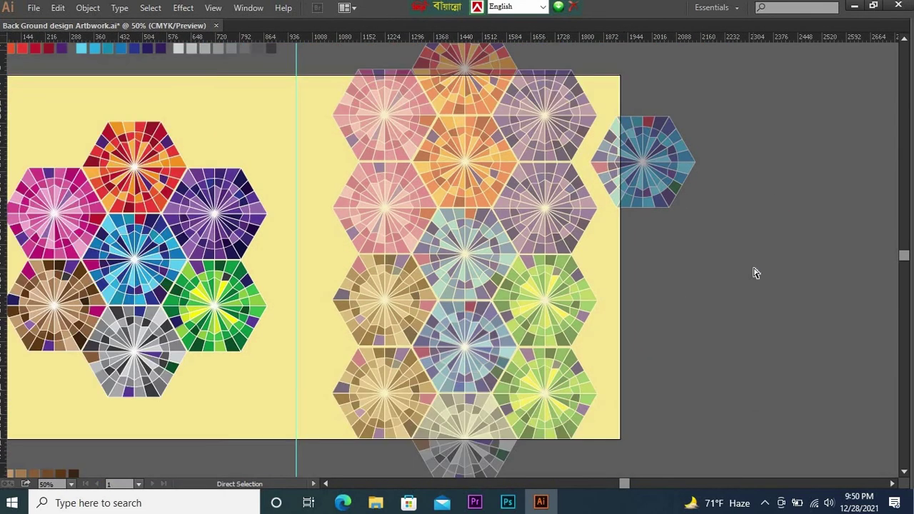
Delete the stray blue hexagon and the purple, pink, green and remaining middle hexagons
{"action": "left_click", "coordinate": [644, 172]}
{"action": "key", "text": "Delete"}
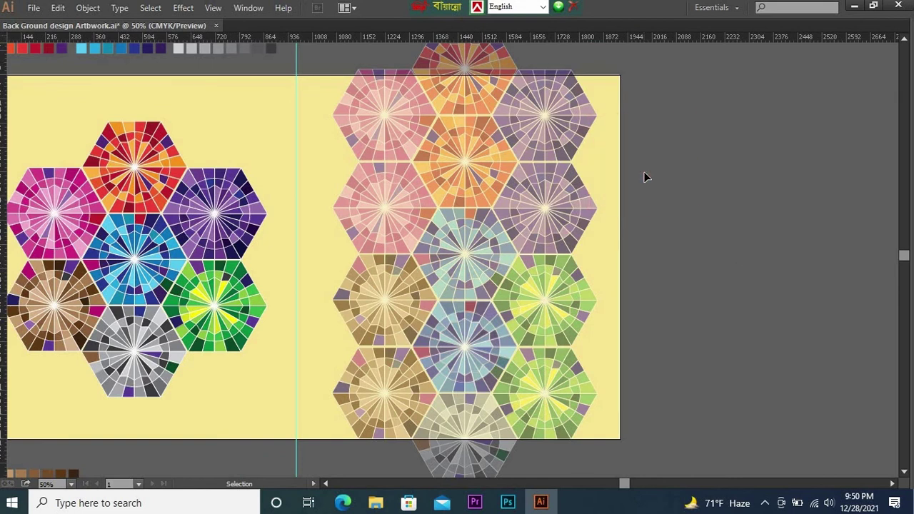
{"action": "left_click", "coordinate": [551, 210]}
{"action": "key", "text": "Delete"}
{"action": "left_click", "coordinate": [393, 203]}
{"action": "key", "text": "Delete"}
{"action": "left_click", "coordinate": [552, 290]}
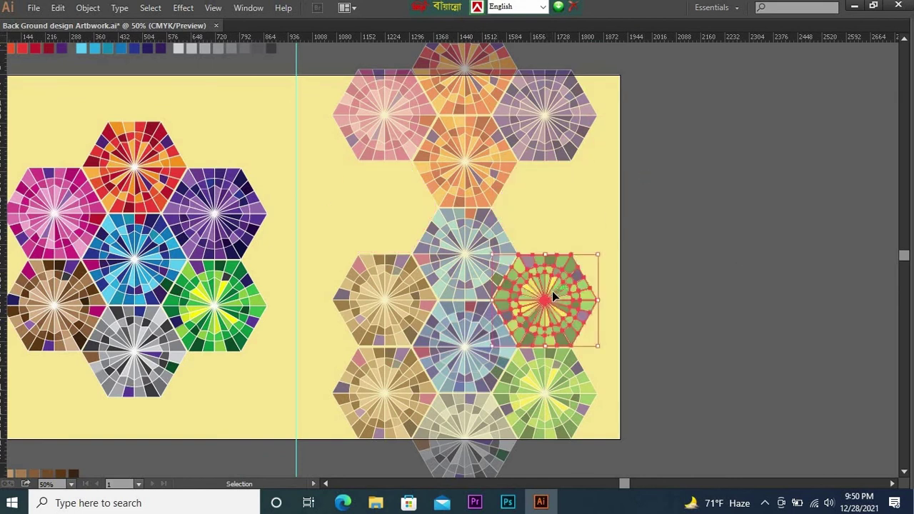
{"action": "key", "text": "Delete"}
{"action": "left_click", "coordinate": [475, 258]}
{"action": "key", "text": "Delete"}
{"action": "key", "text": "ctrl+minus"}
{"action": "key", "text": "ctrl+minus"}
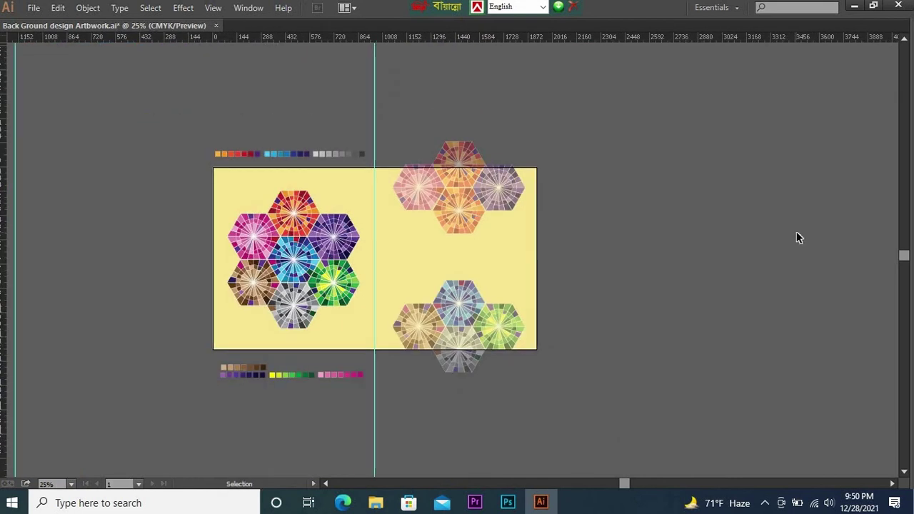
Draw a rectangle covering both artboards
{"action": "key", "text": "ctrl+0"}
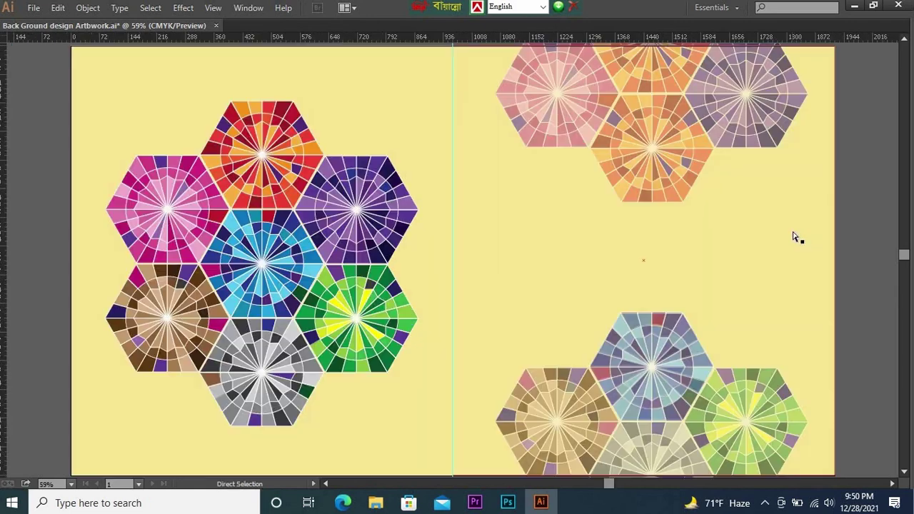
{"action": "key", "text": "ctrl+minus"}
{"action": "key", "text": "ctrl+minus"}
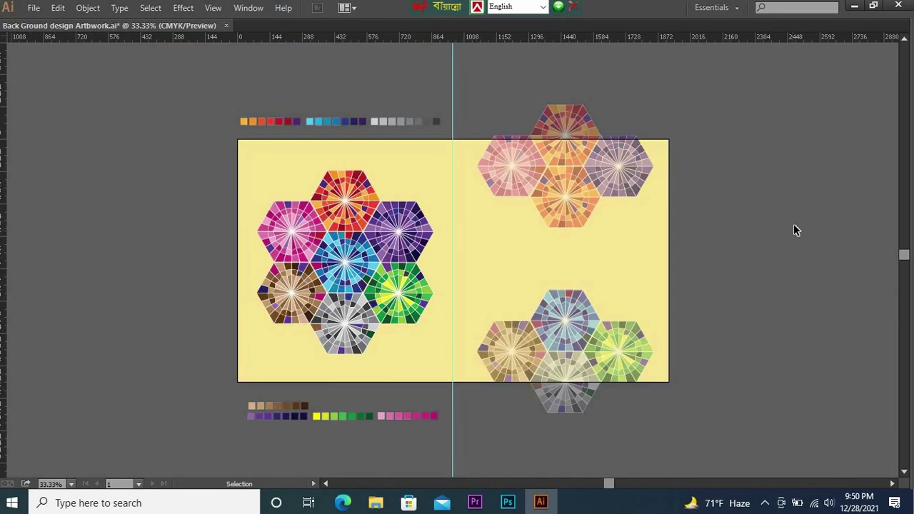
{"action": "key", "text": "Tab"}
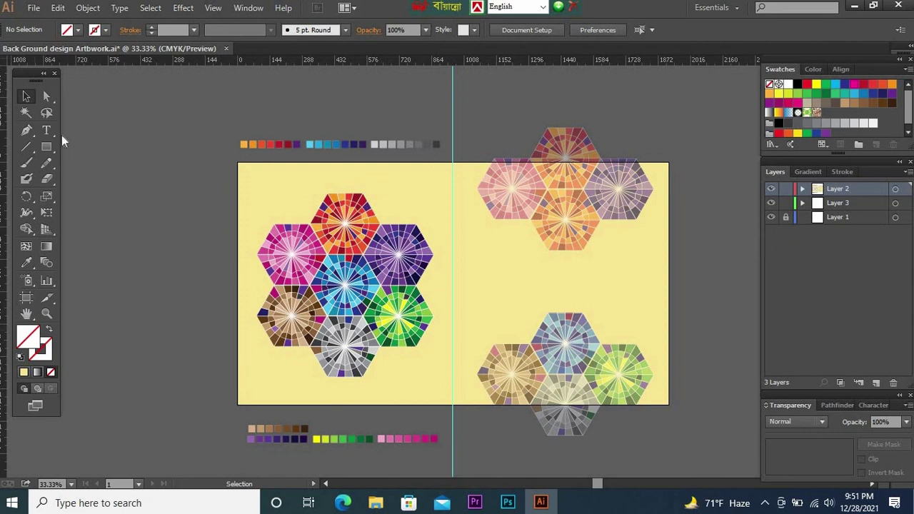
{"action": "left_click", "coordinate": [47, 148]}
{"action": "left_click_drag", "start_coordinate": [238, 163], "coordinate": [669, 404]}
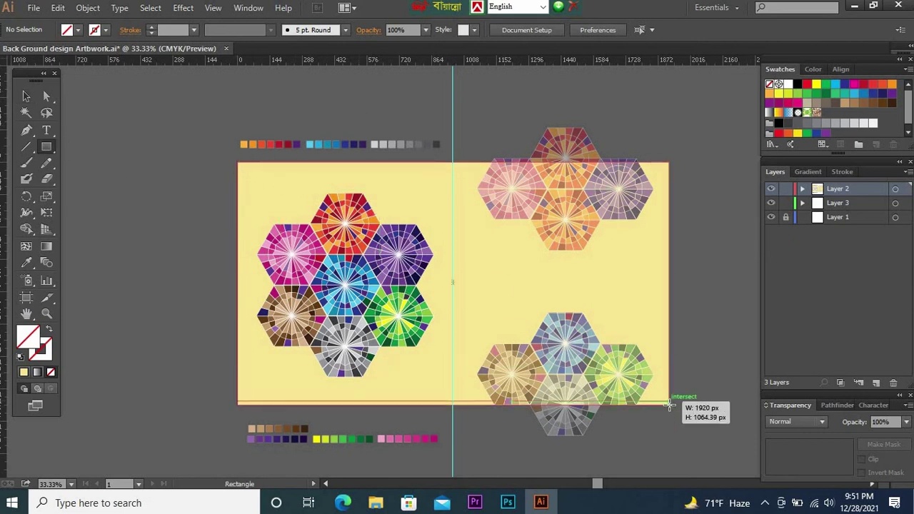
Select all artwork and make a clipping mask from the rectangle
{"action": "left_click", "coordinate": [26, 95]}
{"action": "key", "text": "ctrl+a"}
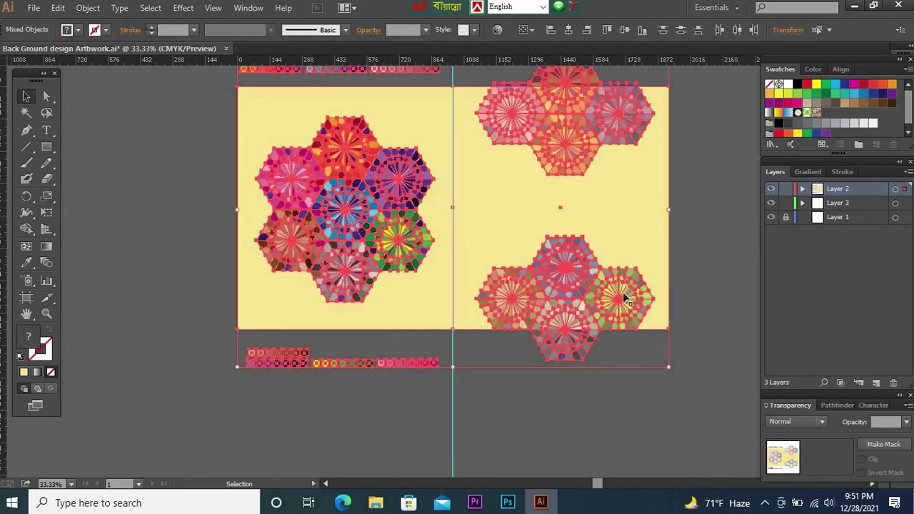
{"action": "right_click", "coordinate": [581, 250]}
{"action": "left_click", "coordinate": [661, 328]}
{"action": "key", "text": "ctrl+equal"}
{"action": "scroll", "coordinate": [681, 288], "scroll_direction": "left", "scroll_amount": 3}
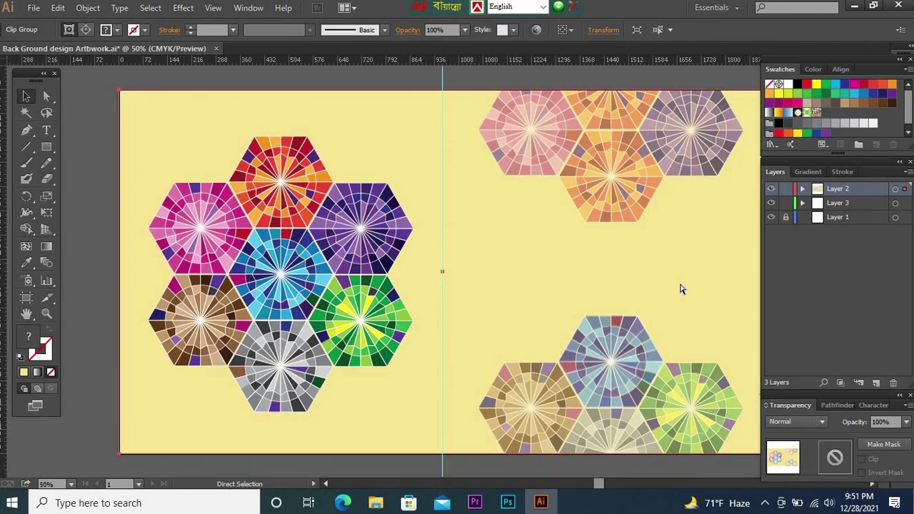